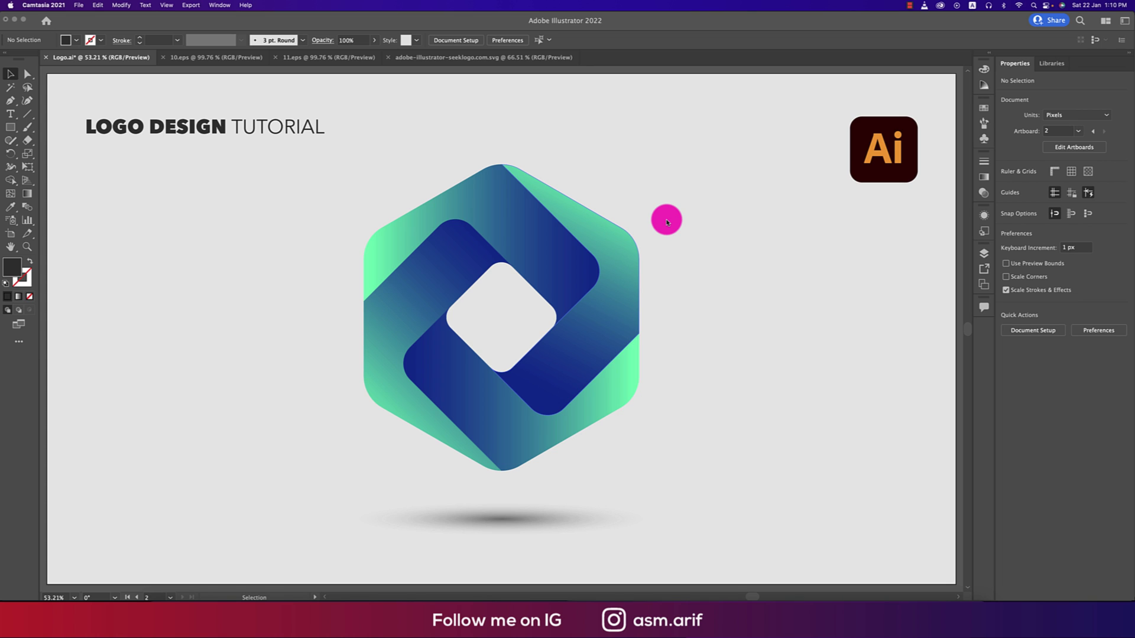
Start a new document and name it 'hexagoan logo'.
{"action": "scroll", "coordinate": [672, 254], "scroll_direction": "down", "scroll_amount": 1}
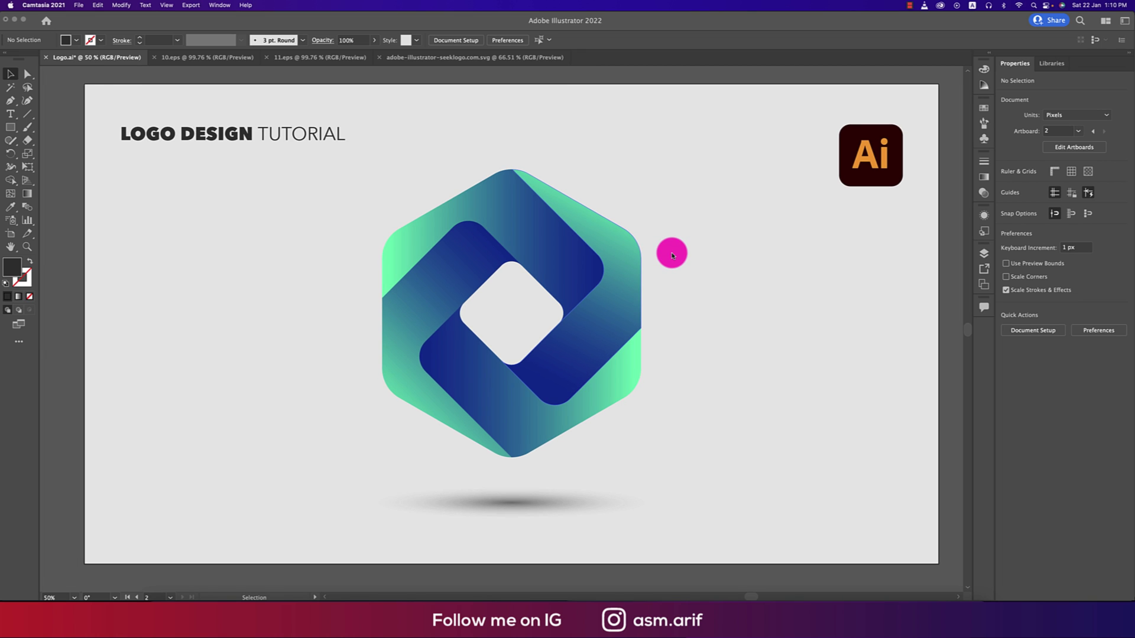
{"action": "left_click", "coordinate": [949, 305]}
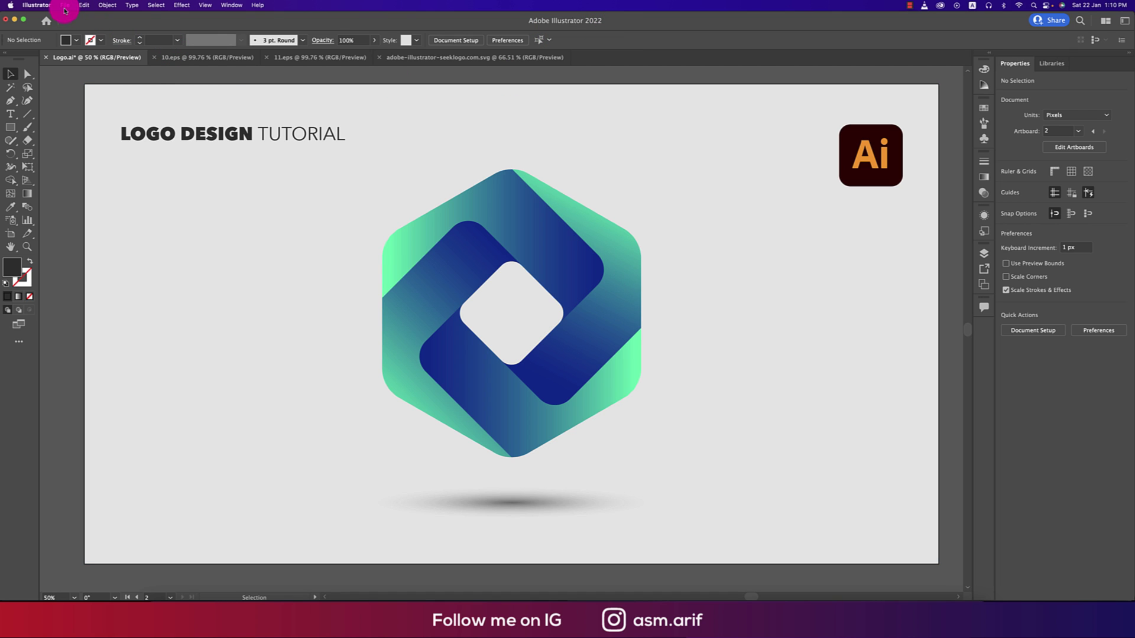
{"action": "left_click", "coordinate": [65, 5]}
{"action": "left_click", "coordinate": [67, 18]}
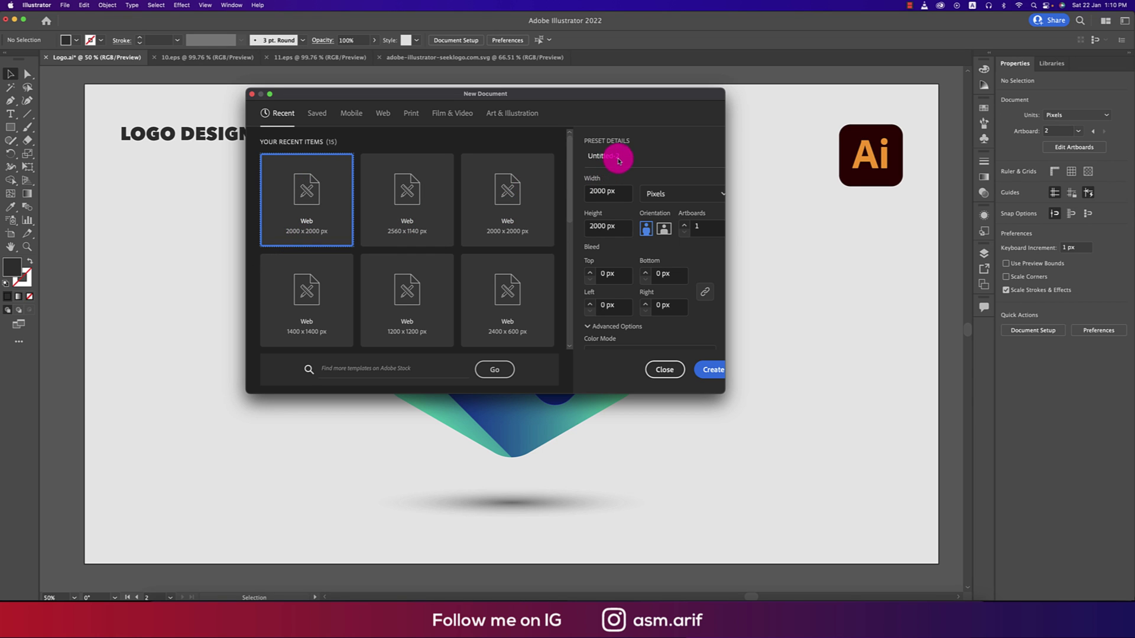
{"action": "left_click_drag", "start_coordinate": [626, 156], "coordinate": [572, 156]}
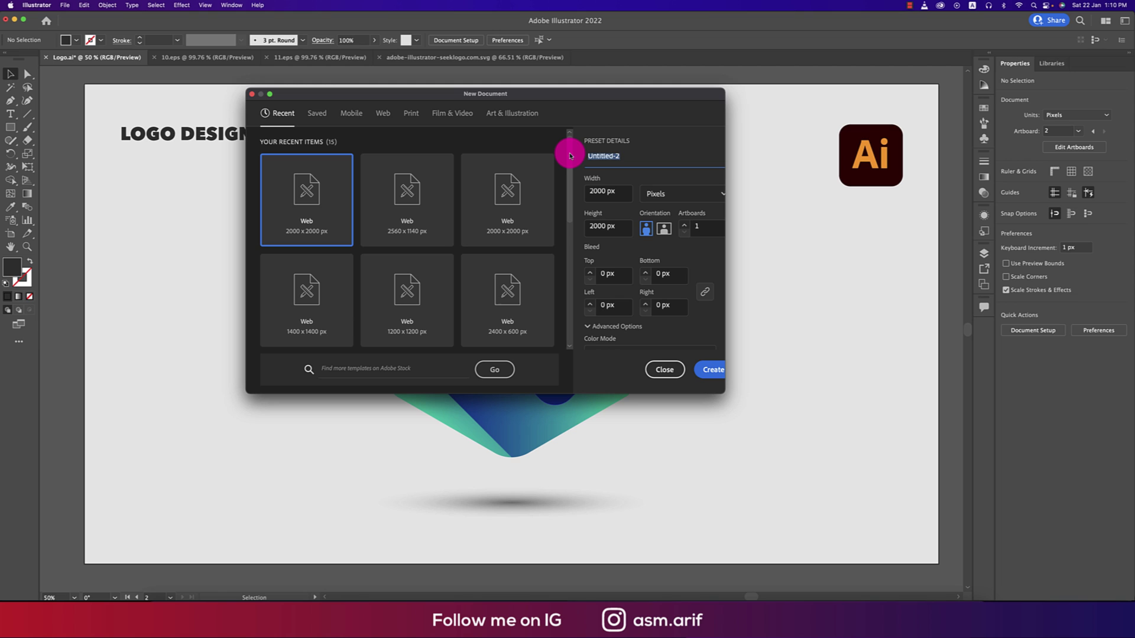
{"action": "type", "text": "hexagoan logo"}
Keep the 2000 × 2000 px size and RGB Color mode, and create the document.
{"action": "scroll", "coordinate": [680, 236], "scroll_direction": "down", "scroll_amount": 4}
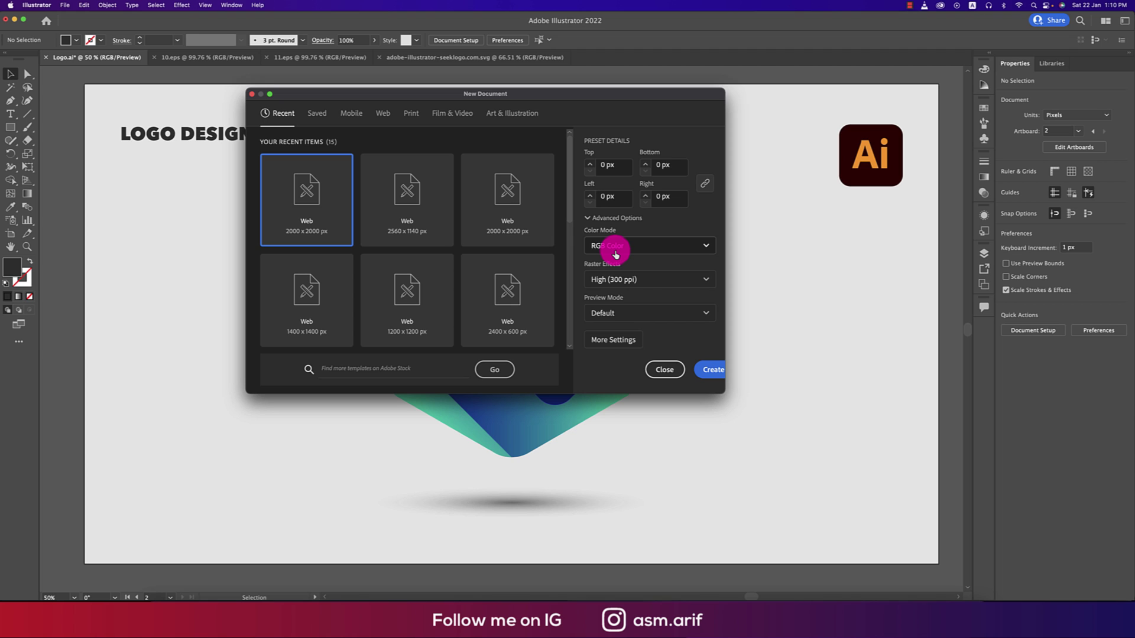
{"action": "left_click", "coordinate": [652, 246]}
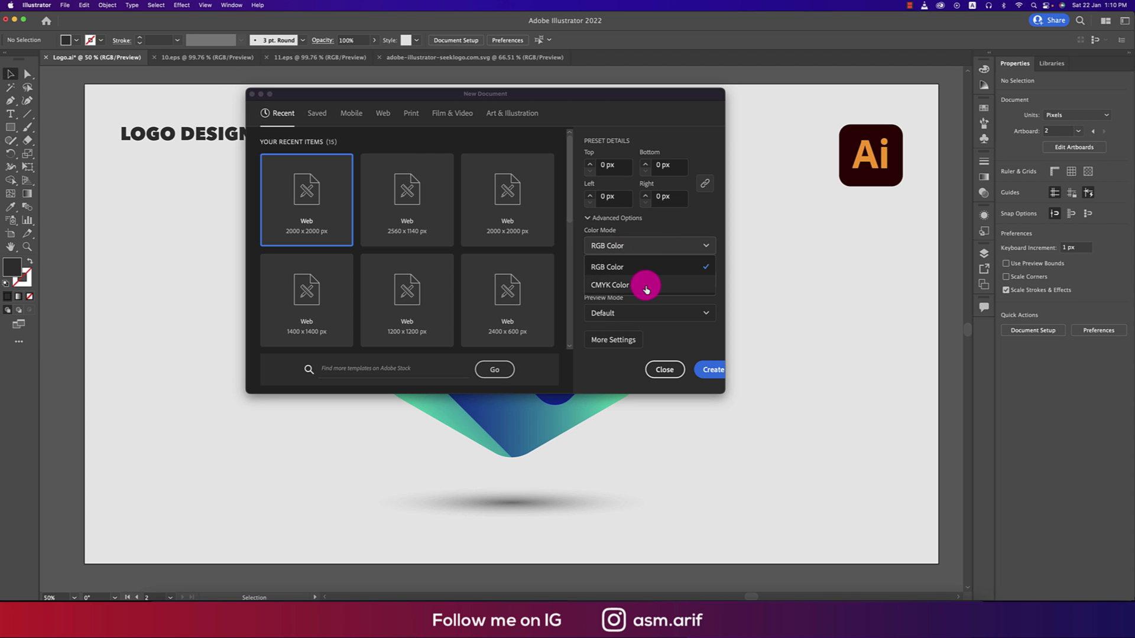
{"action": "left_click", "coordinate": [654, 242]}
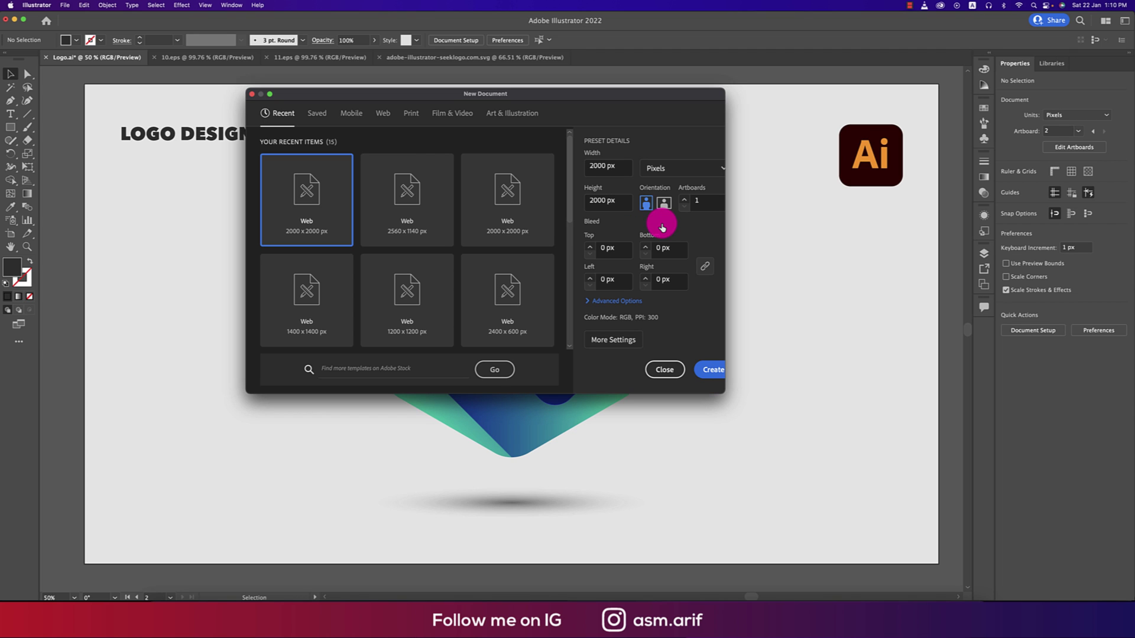
{"action": "scroll", "coordinate": [648, 310], "scroll_direction": "up", "scroll_amount": 1}
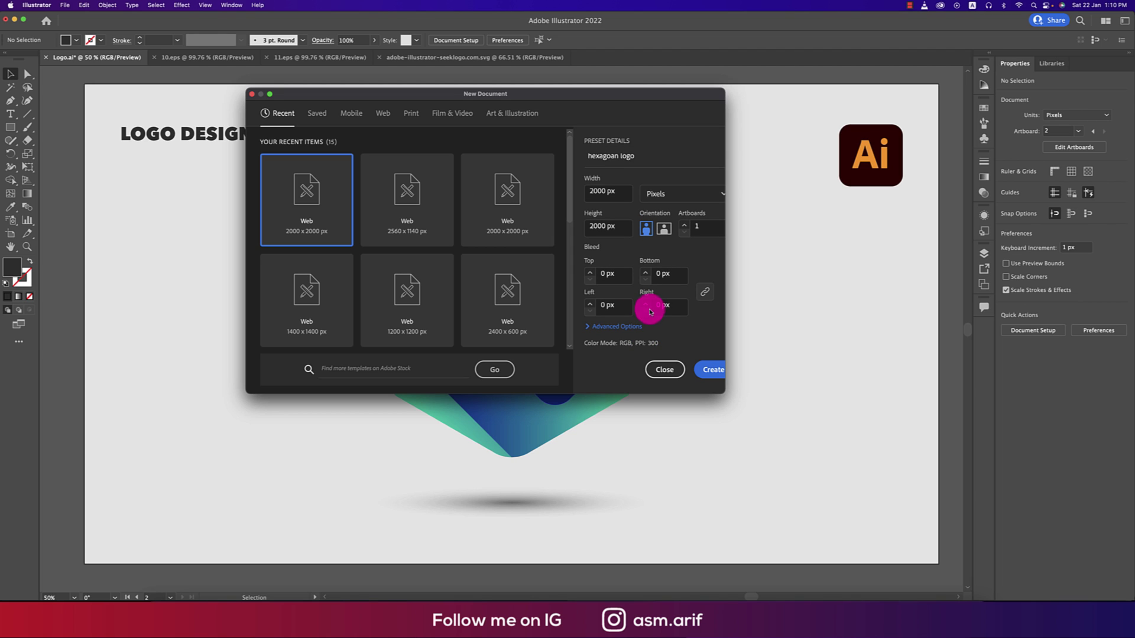
{"action": "scroll", "coordinate": [666, 317], "scroll_direction": "down", "scroll_amount": 1}
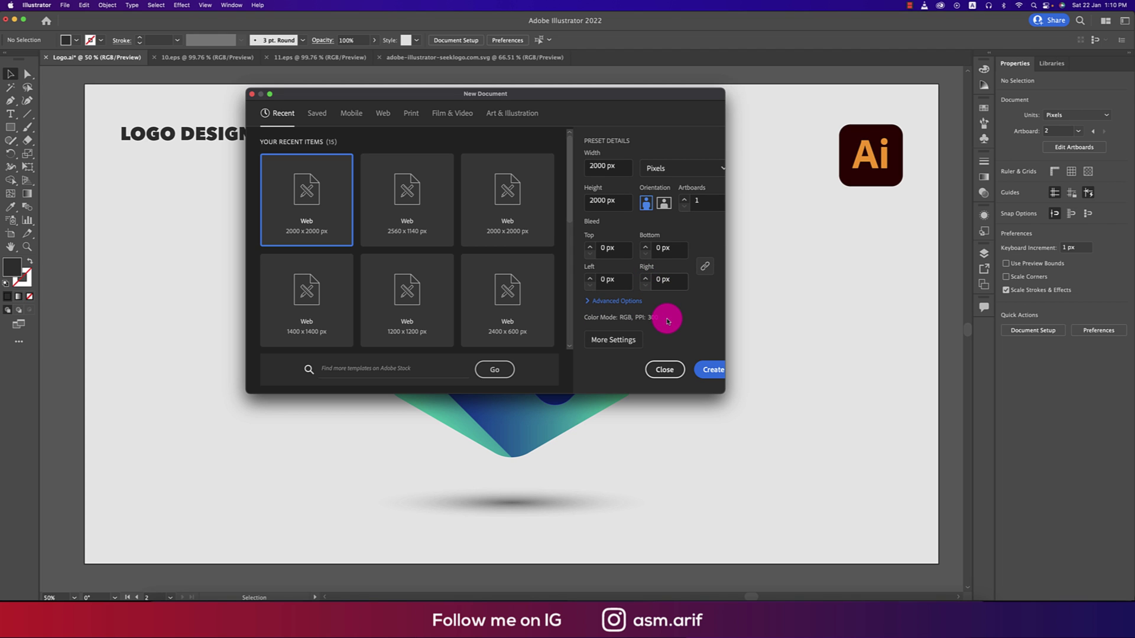
{"action": "left_click", "coordinate": [589, 301]}
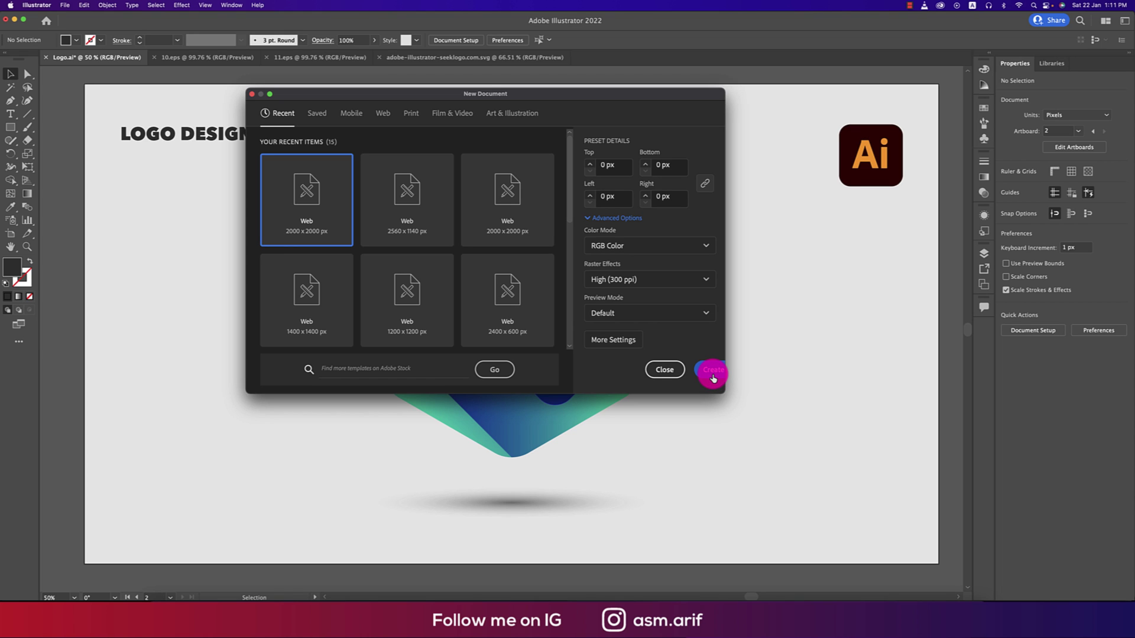
{"action": "left_click", "coordinate": [712, 374]}
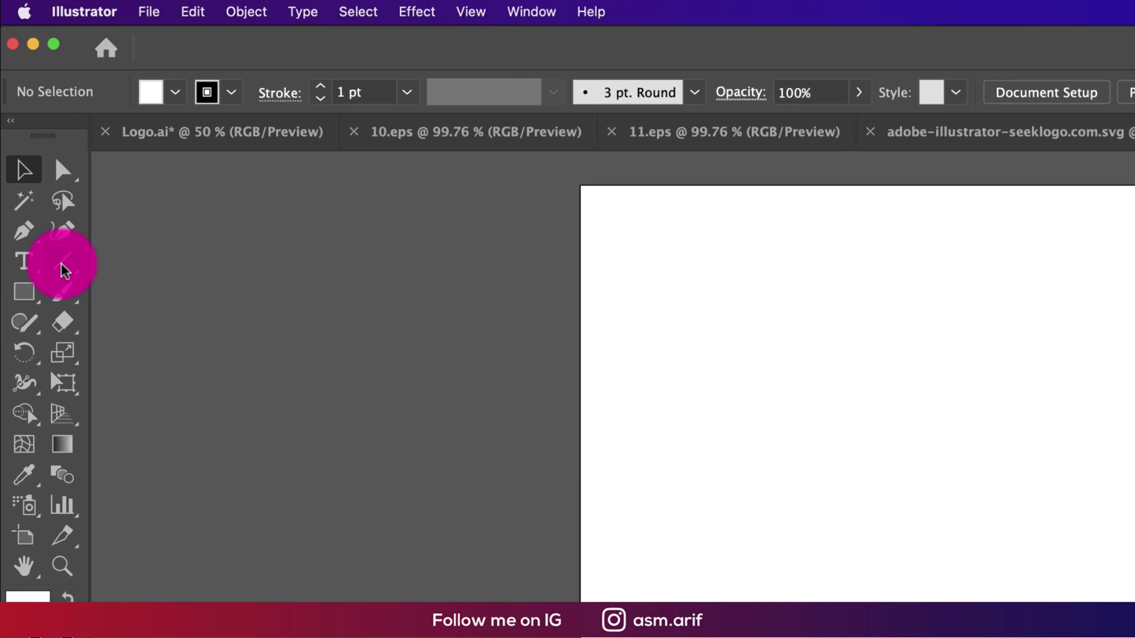
Draw a long vertical line with a 2 pt stroke.
{"action": "left_click_drag", "start_coordinate": [28, 113], "coordinate": [51, 118]}
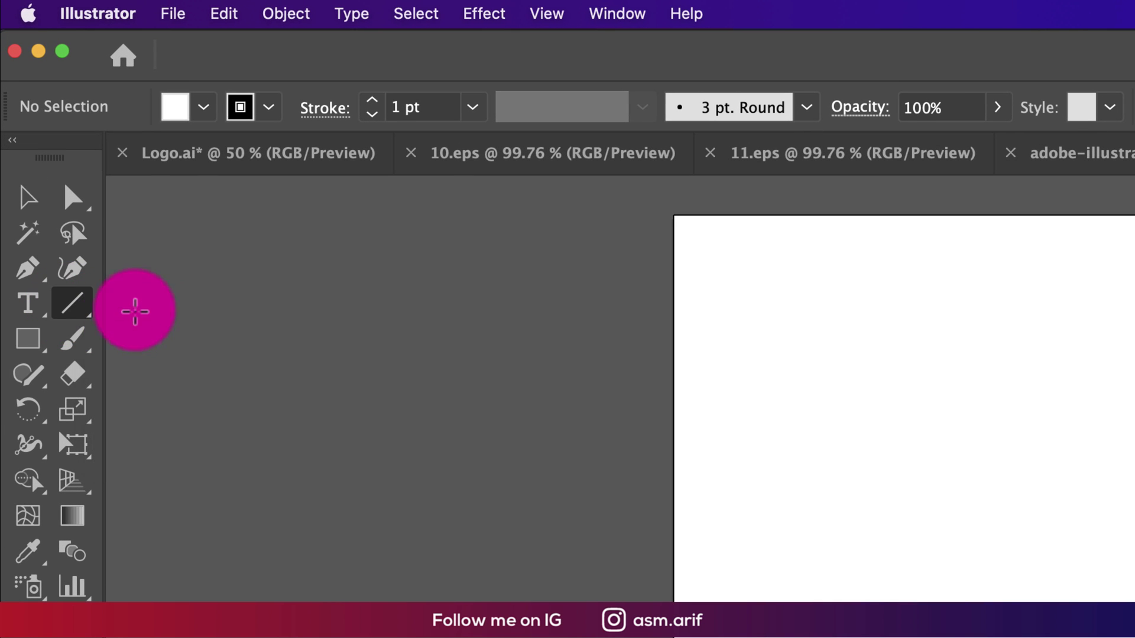
{"action": "left_click_drag", "start_coordinate": [378, 178], "coordinate": [400, 465]}
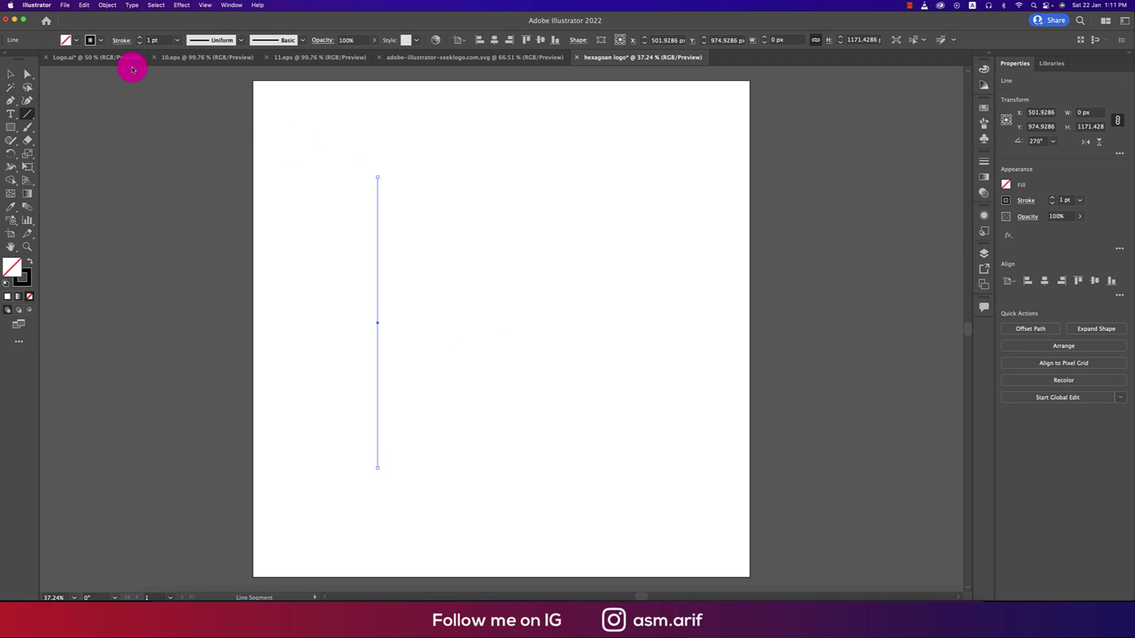
{"action": "left_click", "coordinate": [175, 40]}
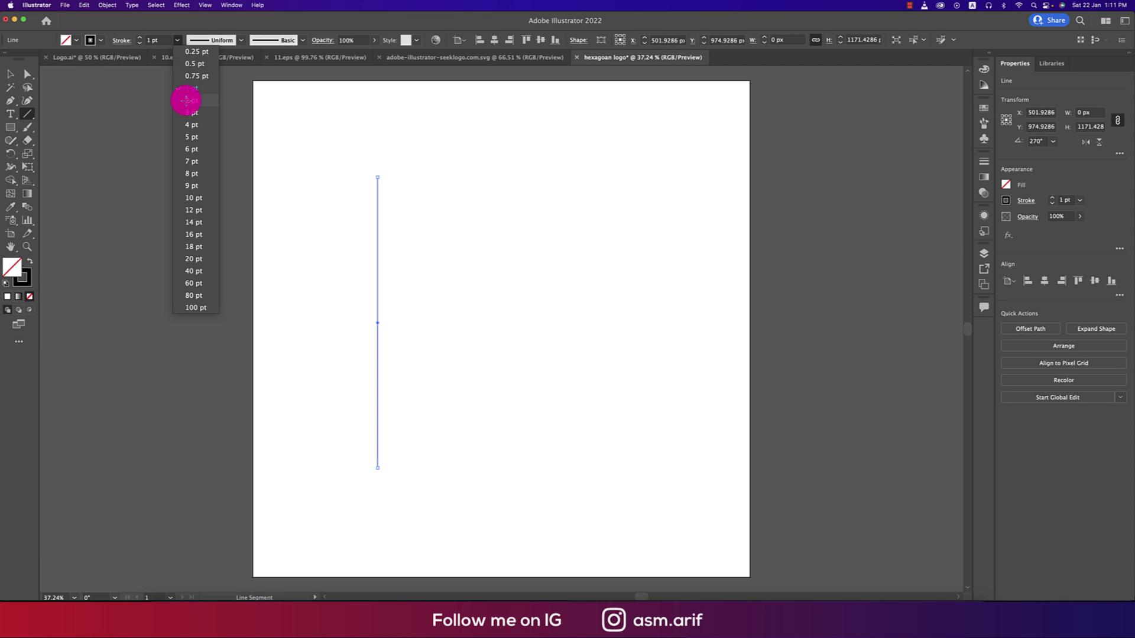
{"action": "left_click", "coordinate": [186, 100]}
Duplicate the line into five evenly spaced vertical lines and group them.
{"action": "left_click", "coordinate": [10, 74]}
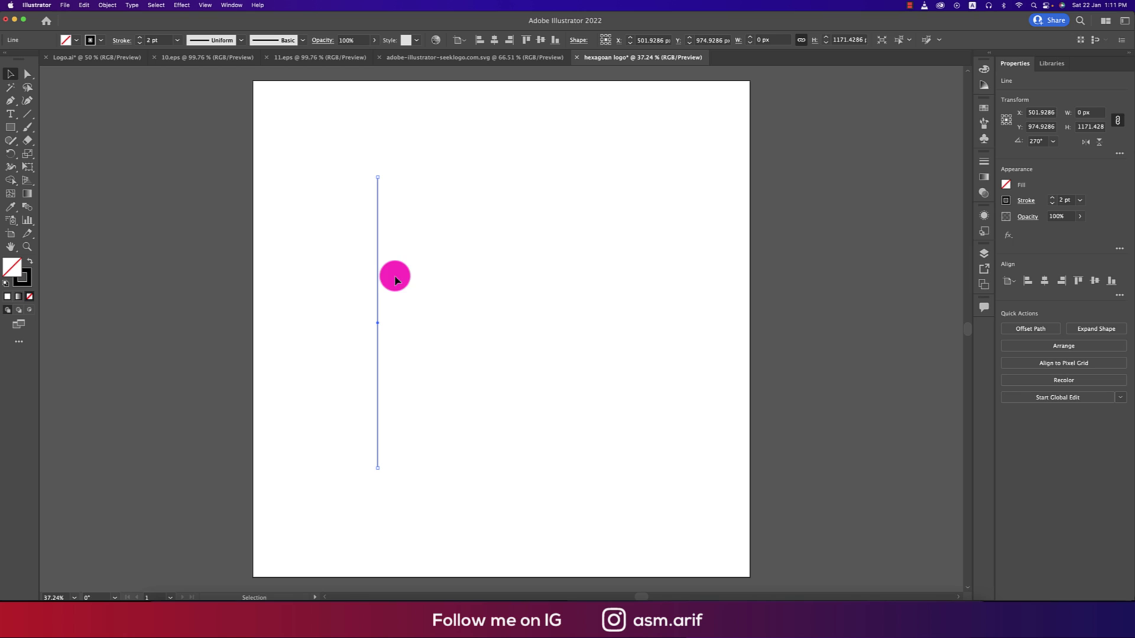
{"action": "left_click_drag", "start_coordinate": [379, 279], "coordinate": [389, 280]}
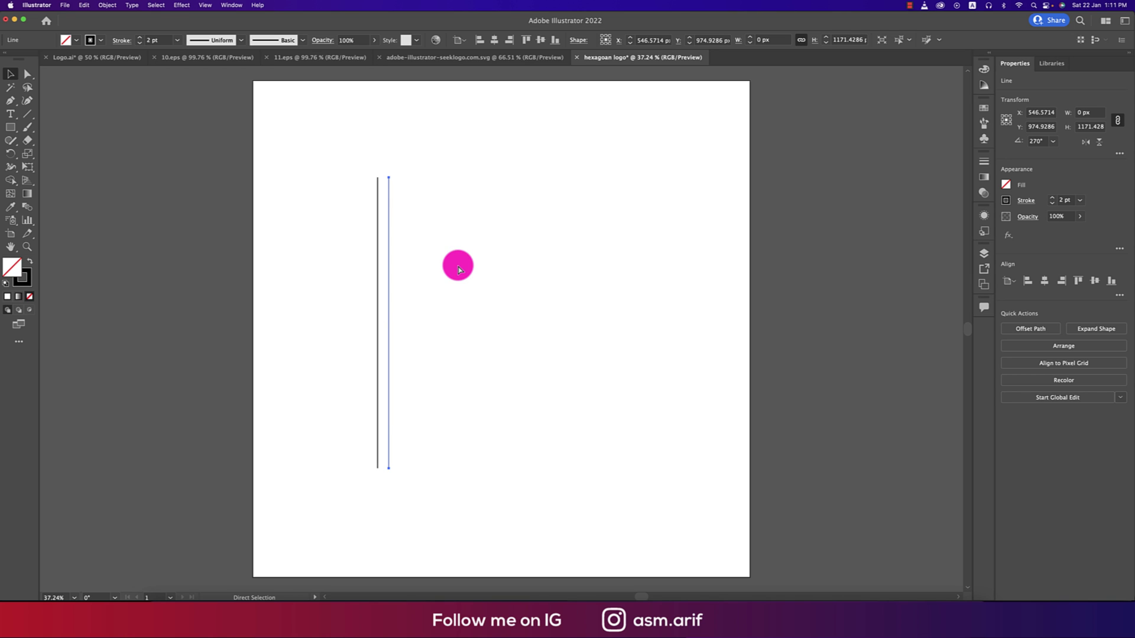
{"action": "key", "text": "super+d"}
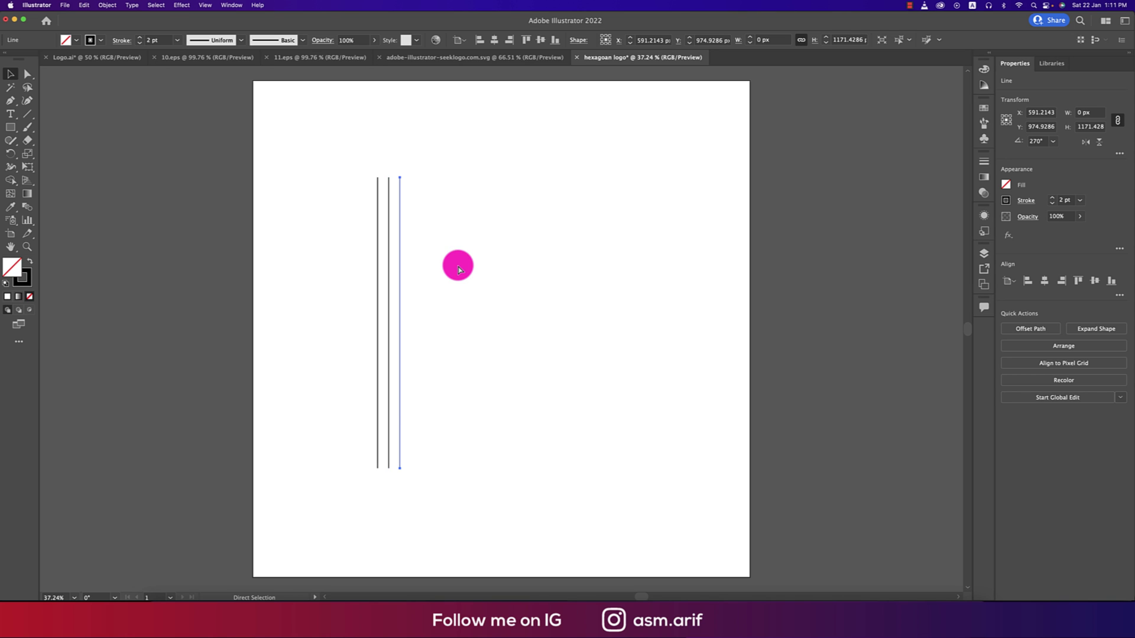
{"action": "key", "text": "super+d"}
{"action": "key", "text": "super+d"}
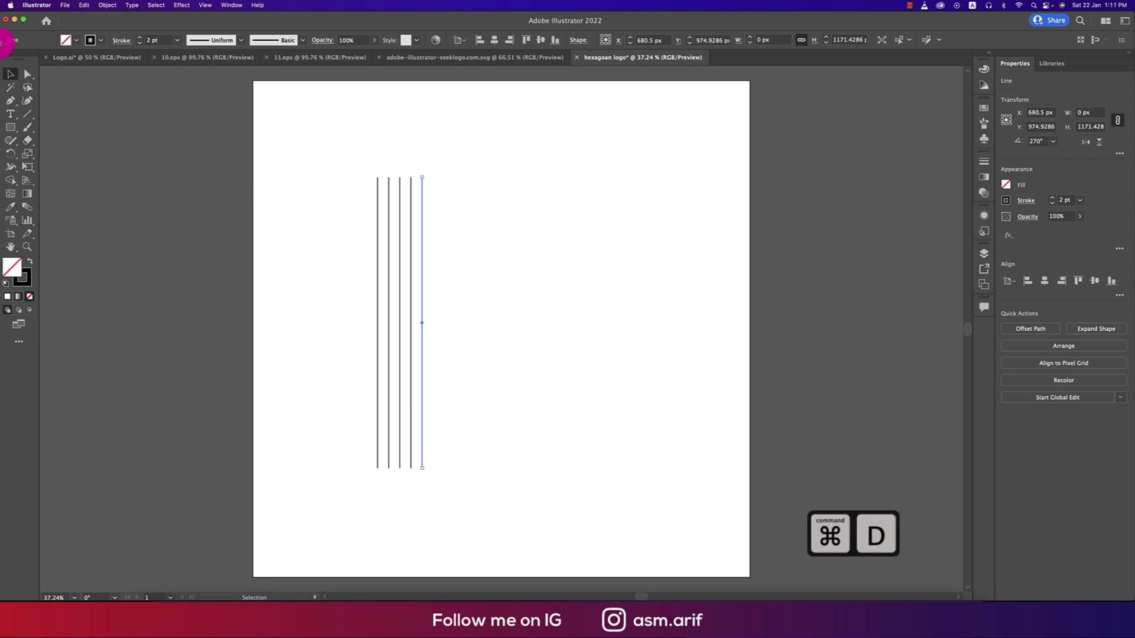
{"action": "left_click_drag", "start_coordinate": [303, 217], "coordinate": [535, 340]}
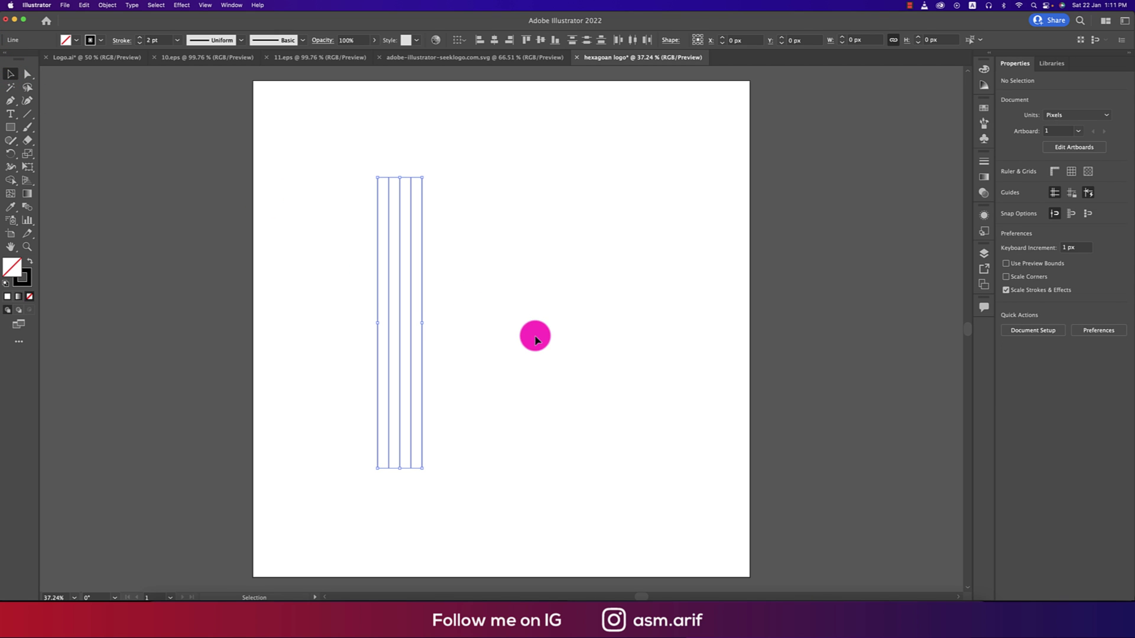
{"action": "key", "text": "super+g"}
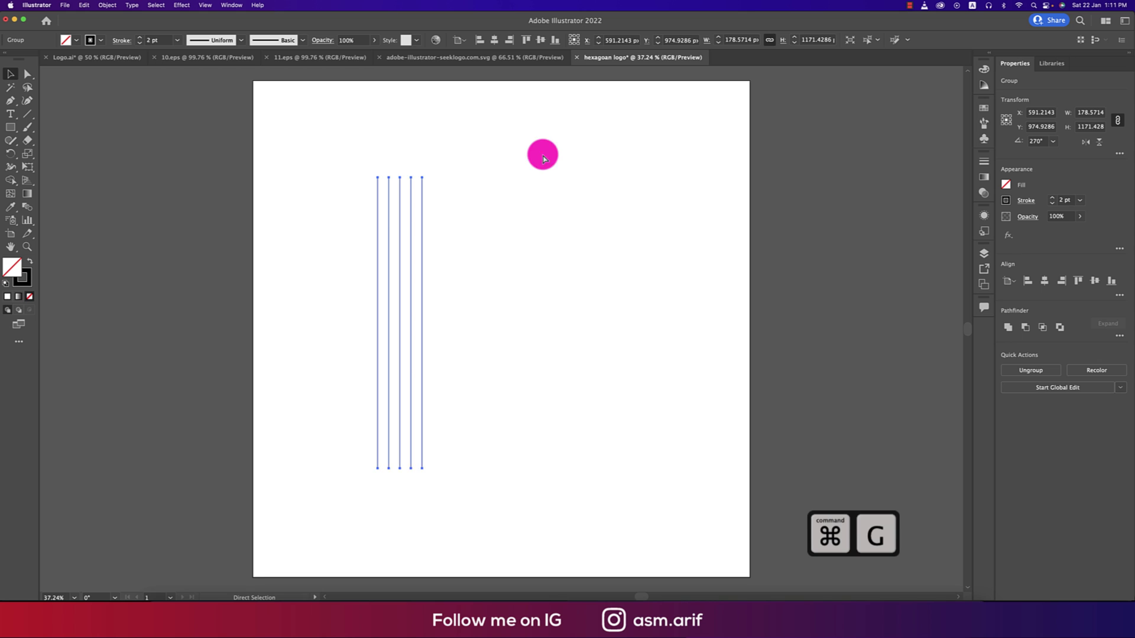
Centre the five-line group horizontally and vertically on the artboard.
{"action": "left_click", "coordinate": [494, 40]}
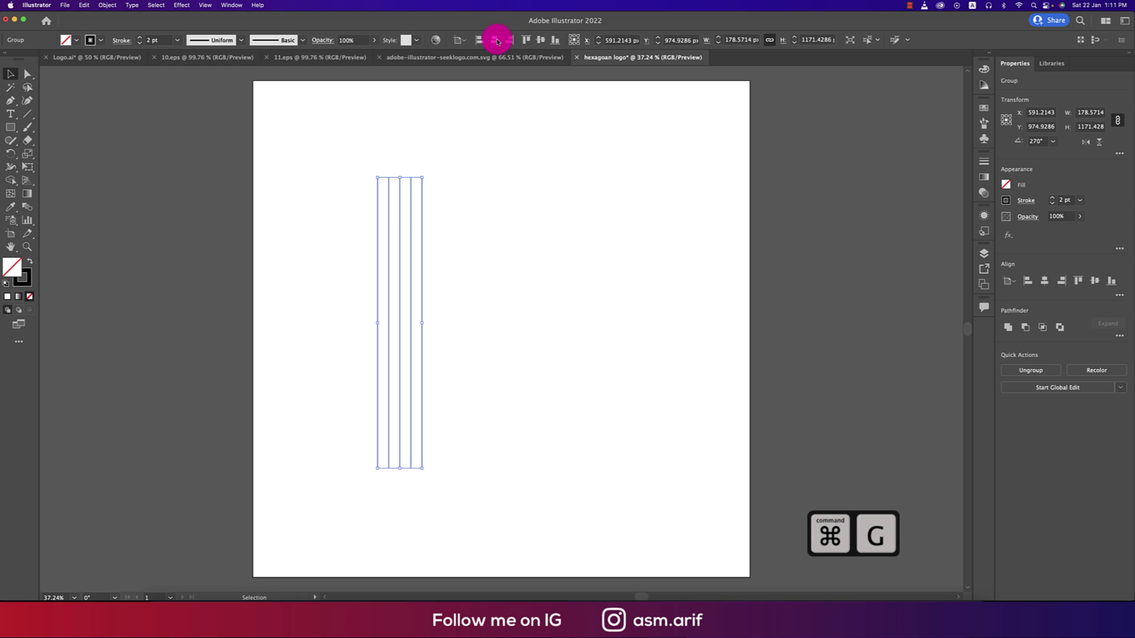
{"action": "left_click", "coordinate": [459, 39]}
{"action": "left_click", "coordinate": [472, 80]}
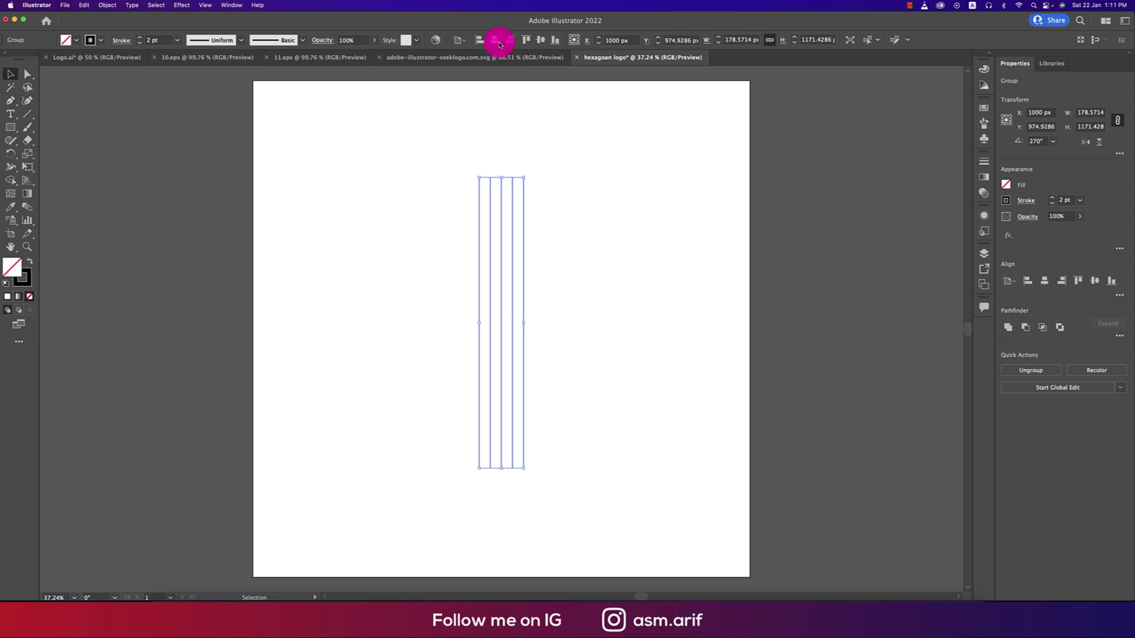
{"action": "left_click", "coordinate": [542, 41]}
{"action": "left_click", "coordinate": [600, 178]}
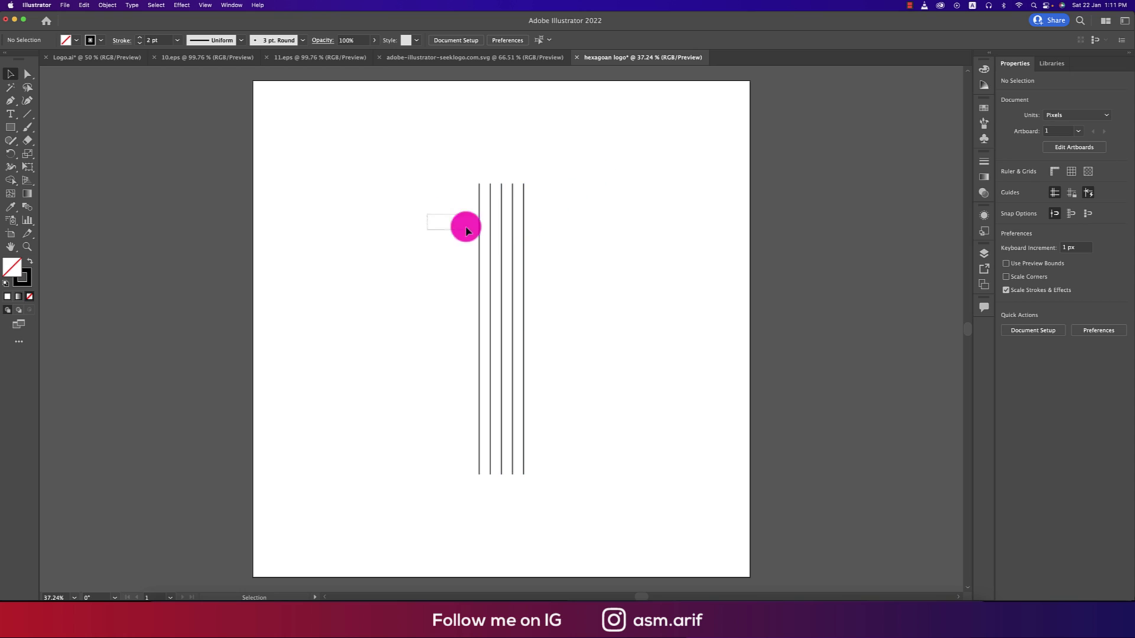
{"action": "left_click_drag", "start_coordinate": [465, 231], "coordinate": [646, 260]}
Paste a copy of the group in front and rotate it horizontal to form a grid.
{"action": "key", "text": "cmd+c"}
{"action": "key", "text": "cmd+f"}
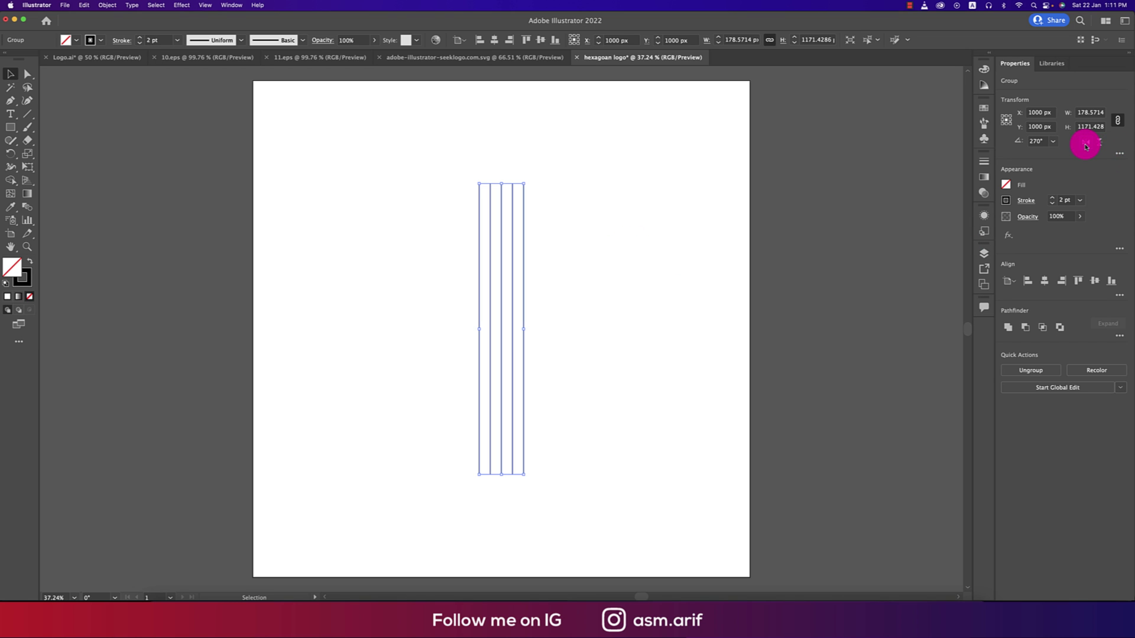
{"action": "left_click", "coordinate": [1054, 143]}
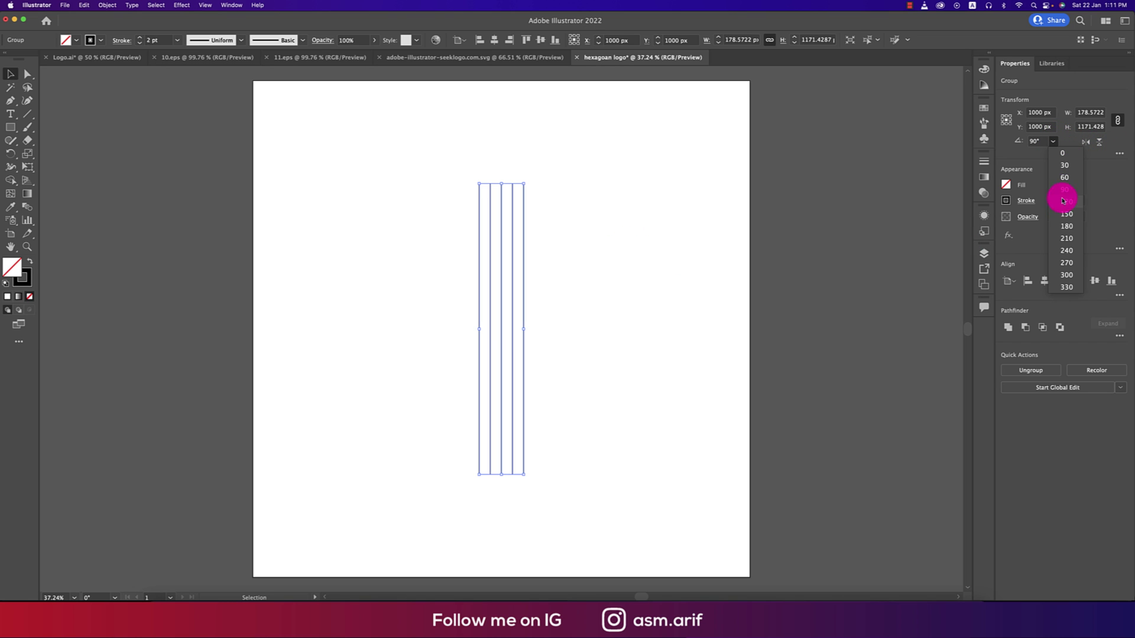
{"action": "left_click", "coordinate": [1066, 229]}
{"action": "left_click", "coordinate": [653, 223]}
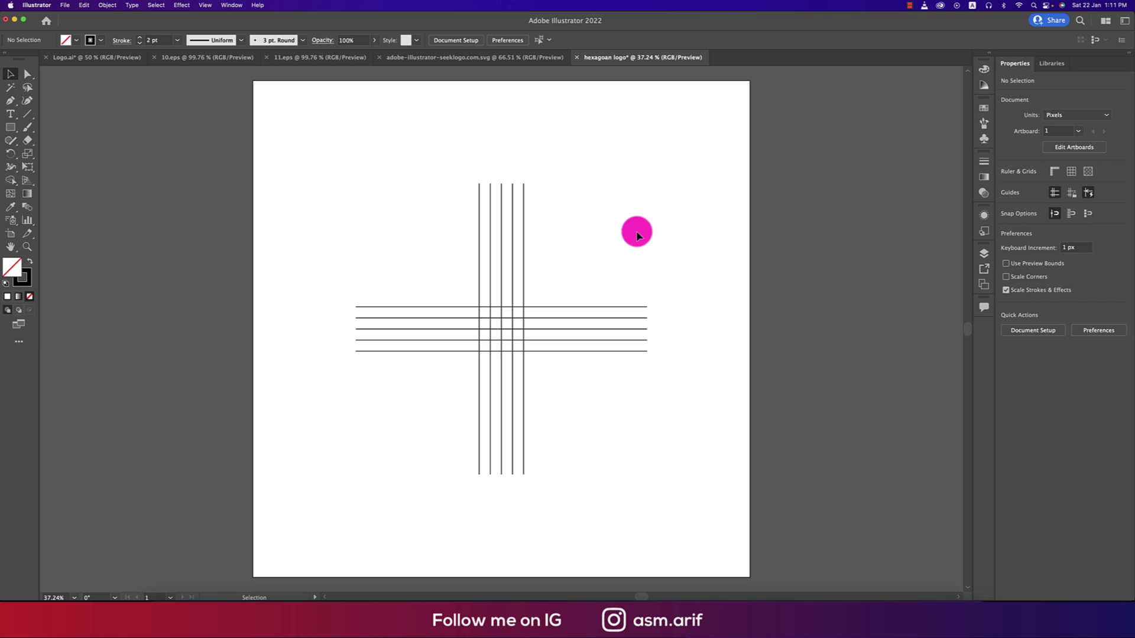
{"action": "left_click_drag", "start_coordinate": [333, 253], "coordinate": [696, 435]}
{"action": "left_click", "coordinate": [697, 436]}
{"action": "key", "text": "ctrl+equal"}
{"action": "key", "text": "ctrl+equal"}
{"action": "key", "text": "ctrl+equal"}
{"action": "key", "text": "ctrl+equal"}
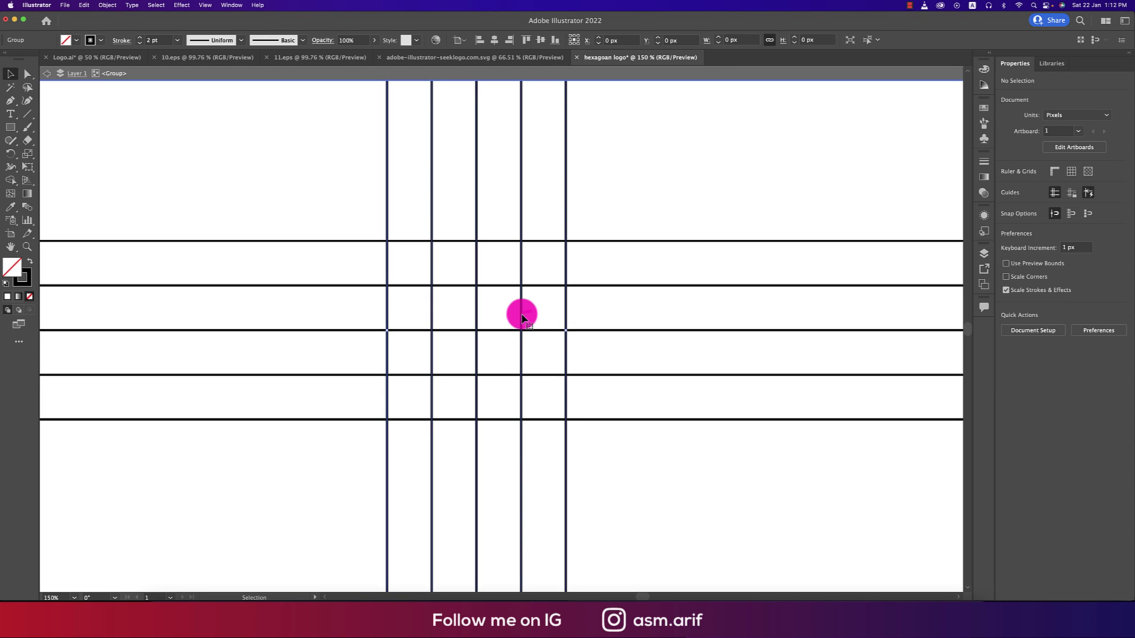
Nudge two inner vertical lines left and right to make their spacing uneven.
{"action": "double_click", "coordinate": [521, 318]}
{"action": "left_click", "coordinate": [521, 319]}
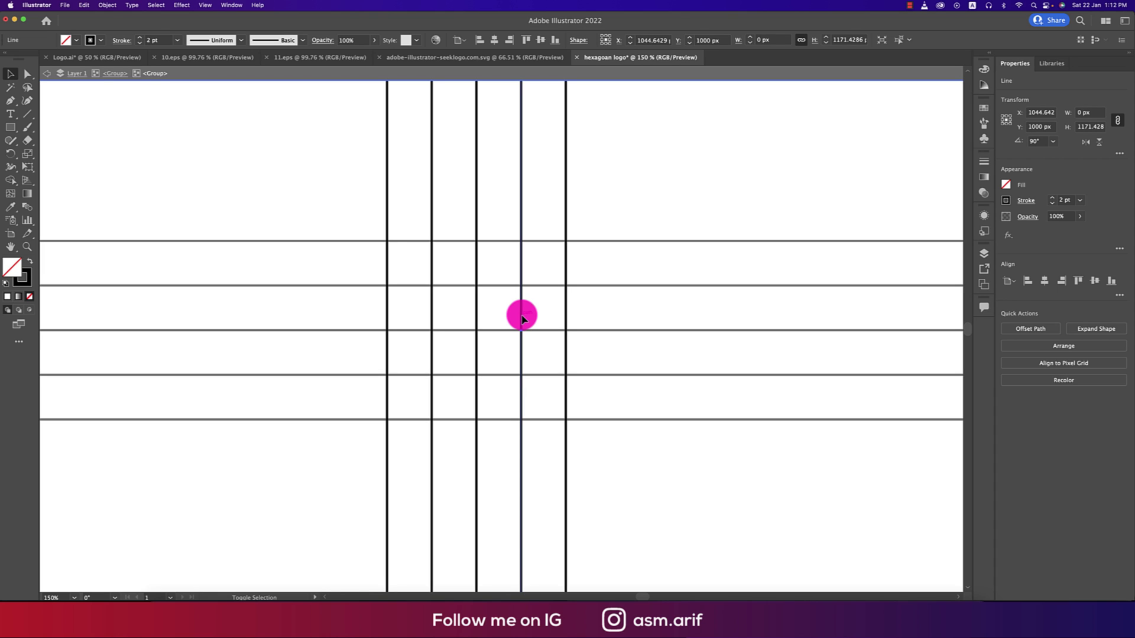
{"action": "key", "text": "shift+Left"}
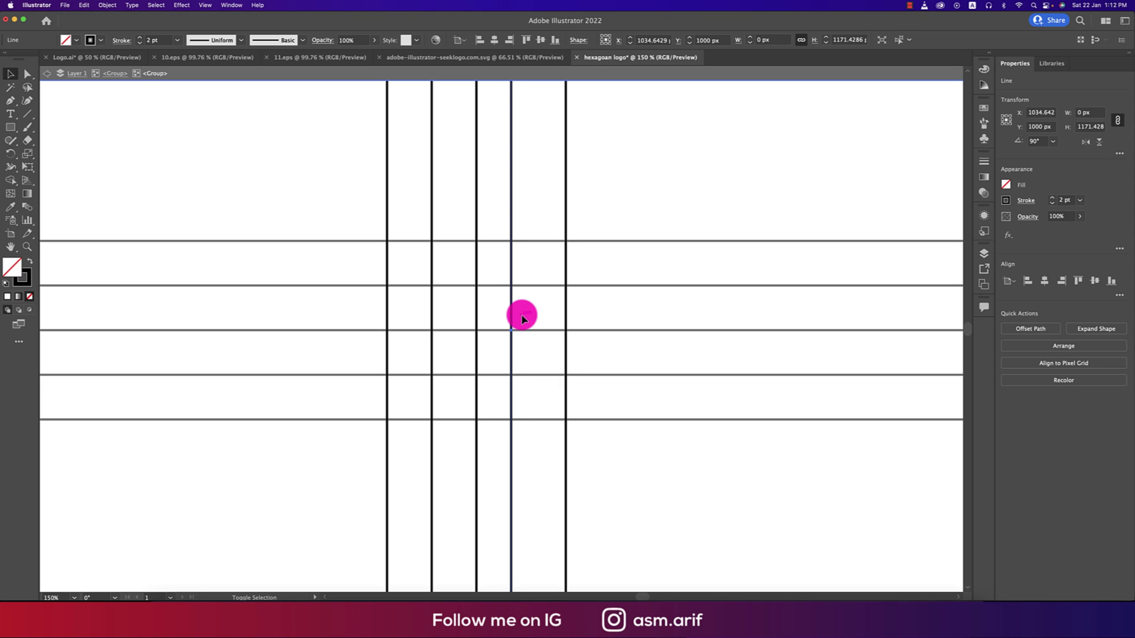
{"action": "left_click", "coordinate": [431, 316]}
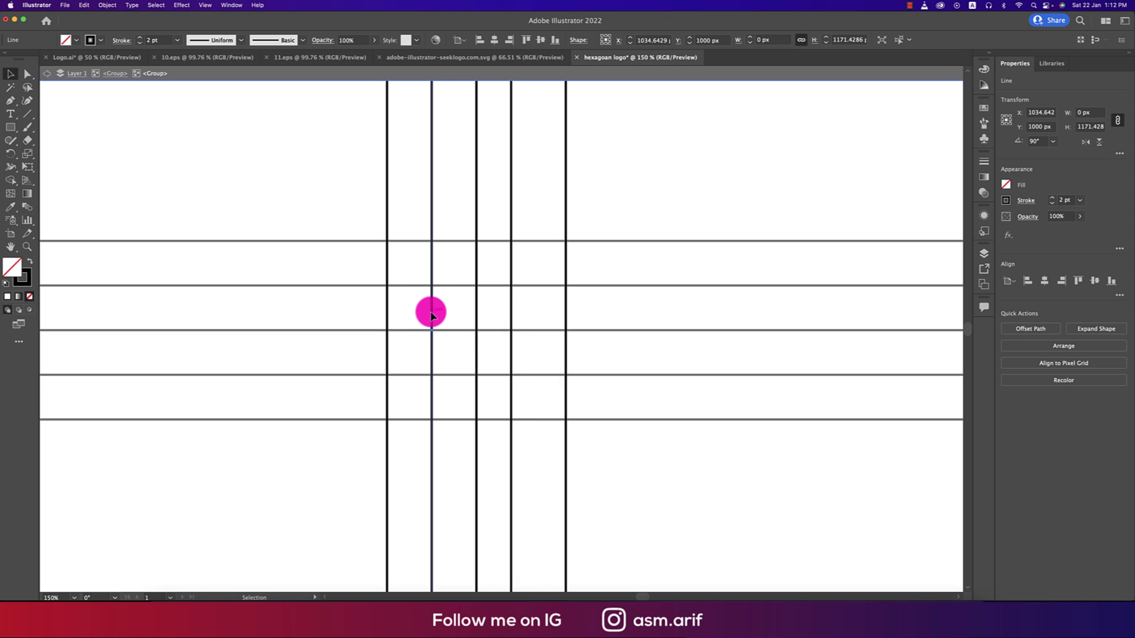
{"action": "key", "text": "shift+Right"}
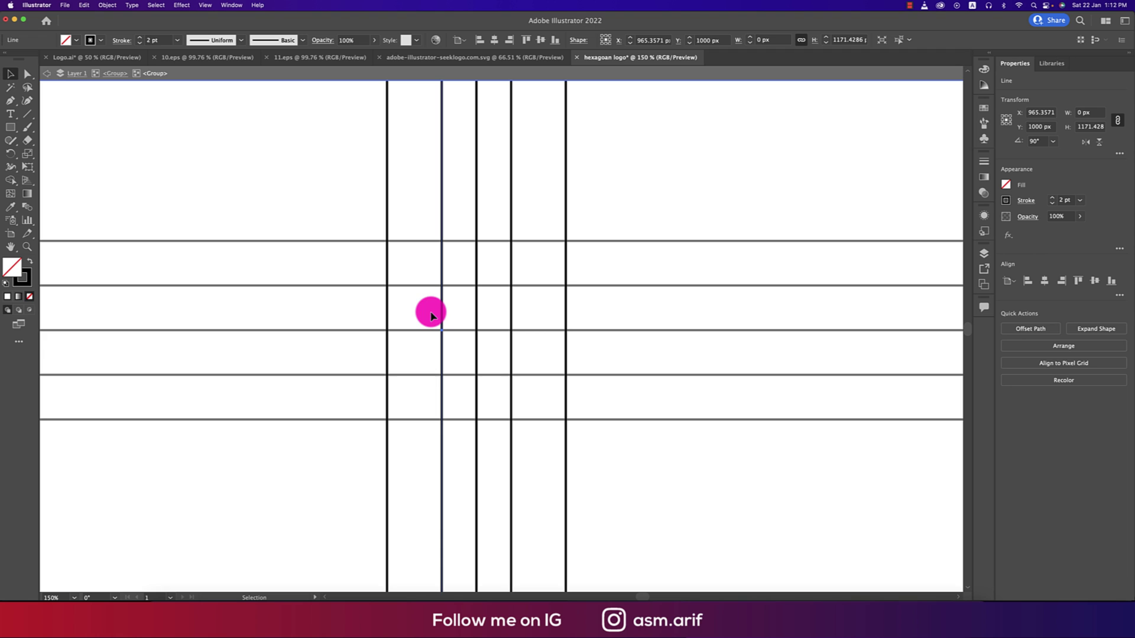
Nudge two inner horizontal lines 10 px toward the centre to match.
{"action": "left_click", "coordinate": [464, 288]}
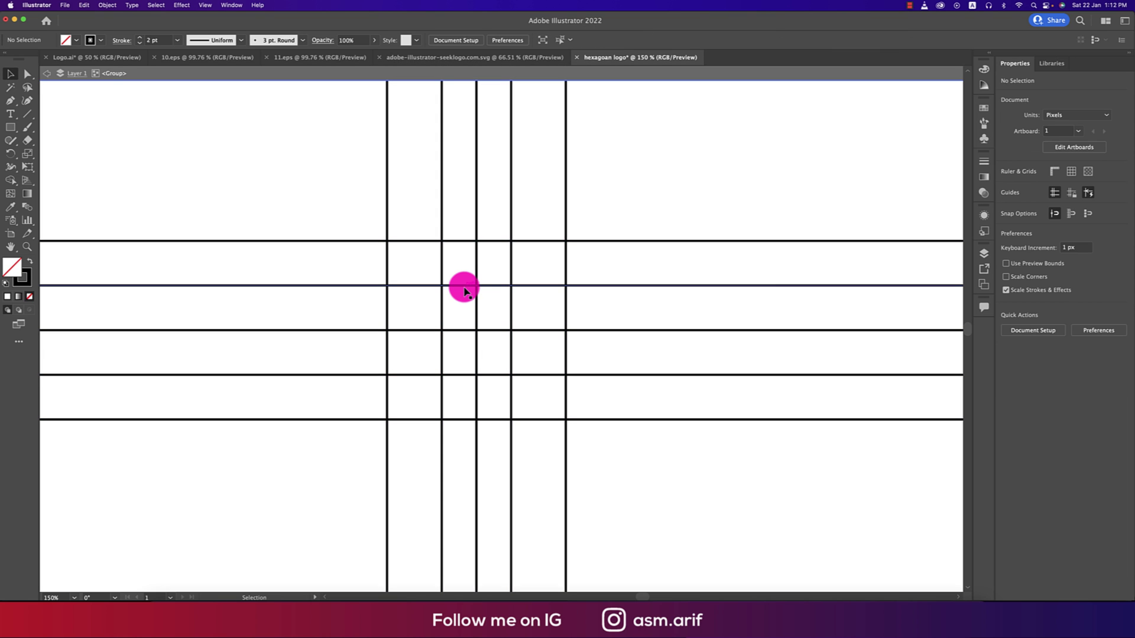
{"action": "double_click", "coordinate": [465, 287]}
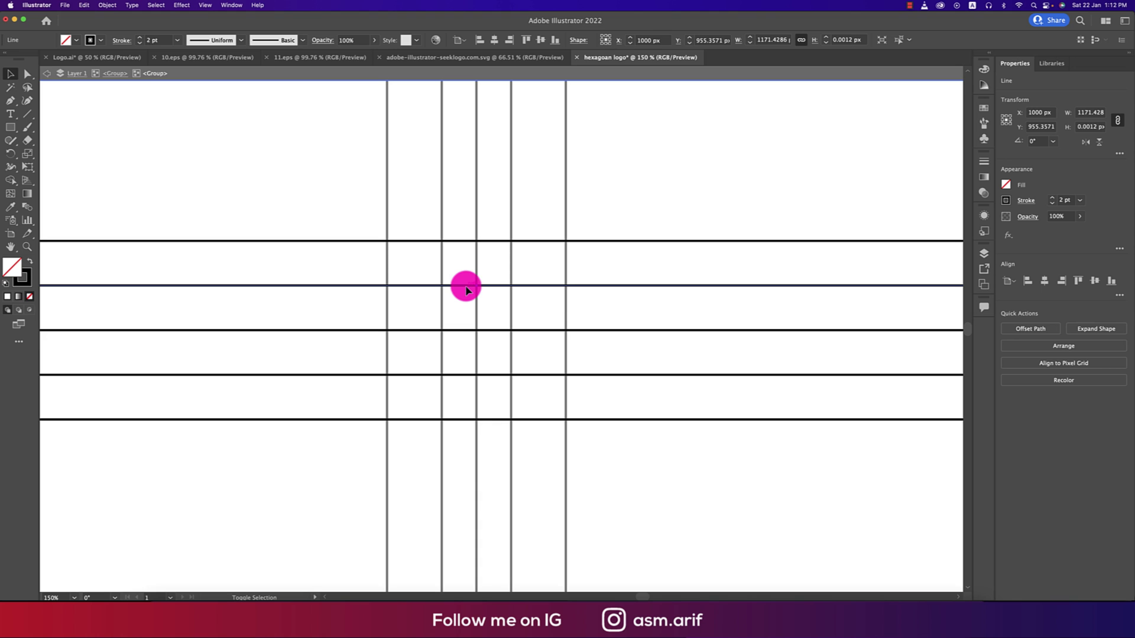
{"action": "key", "text": "shift+Down"}
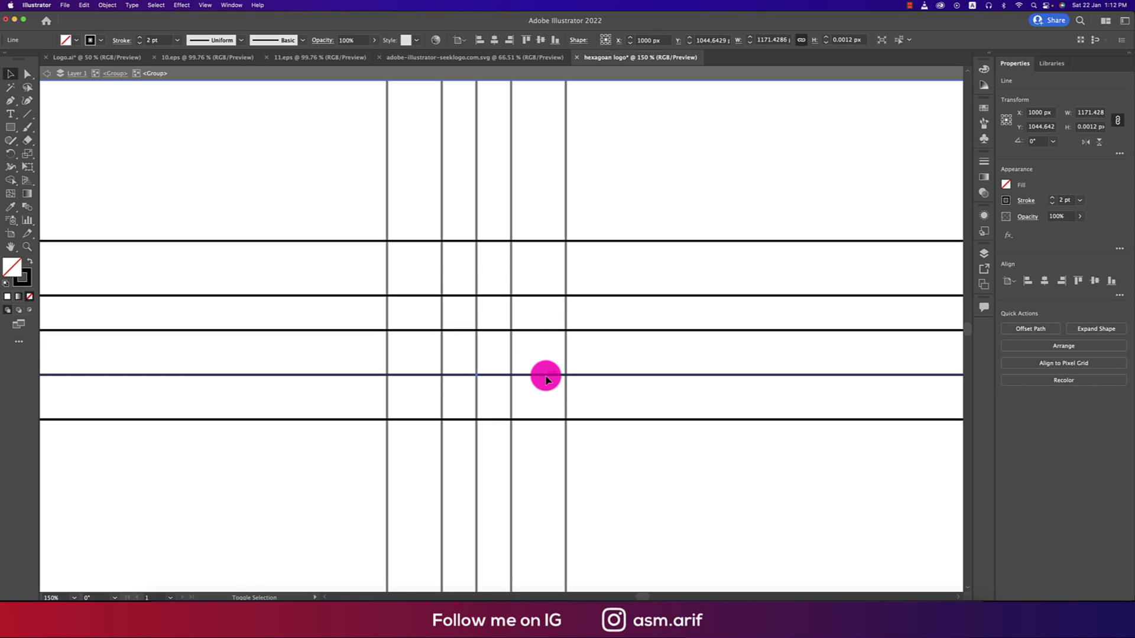
{"action": "key", "text": "shift+Up"}
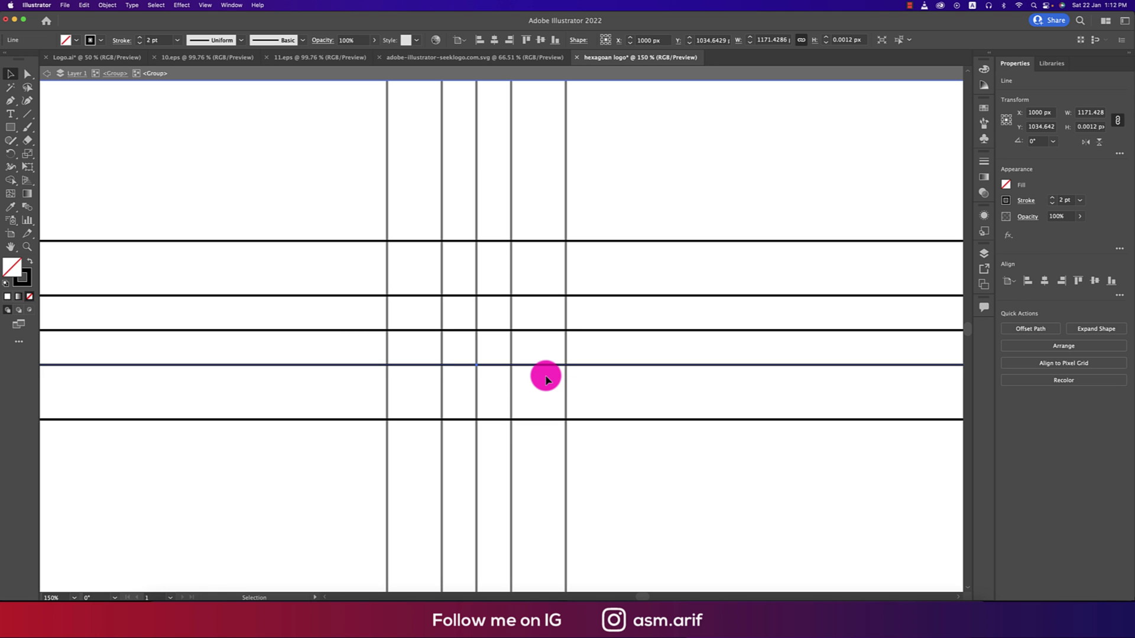
{"action": "double_click", "coordinate": [620, 439]}
{"action": "key", "text": "super+minus"}
{"action": "key", "text": "super+minus"}
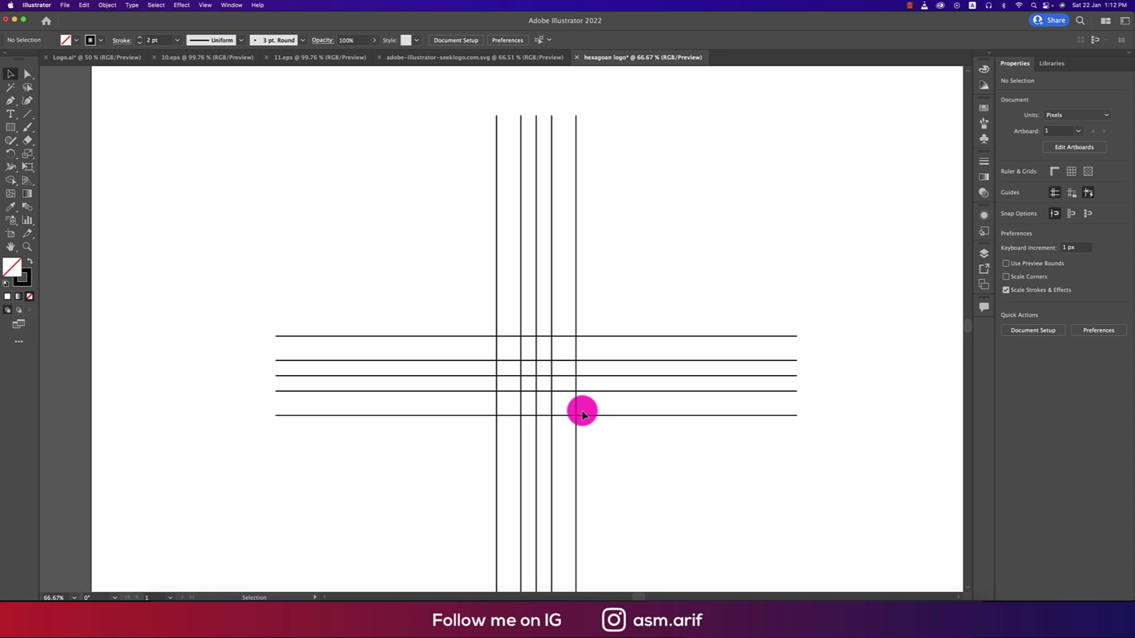
Rotate the whole line grid 45° into an X shape.
{"action": "left_click_drag", "start_coordinate": [461, 286], "coordinate": [659, 456]}
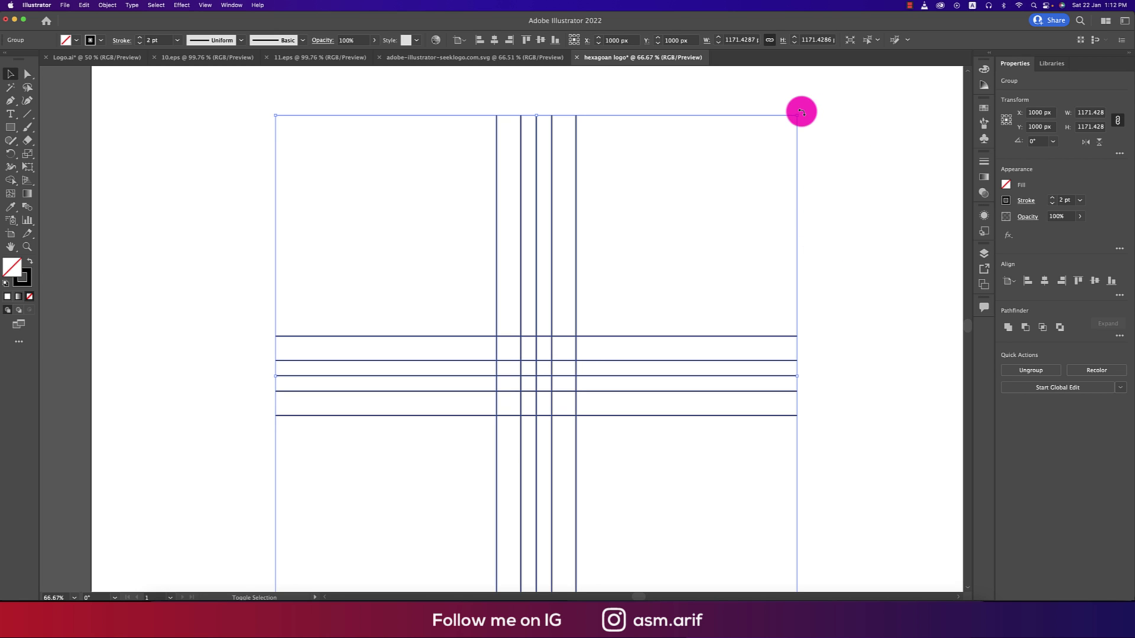
{"action": "left_click_drag", "start_coordinate": [800, 112], "coordinate": [861, 310]}
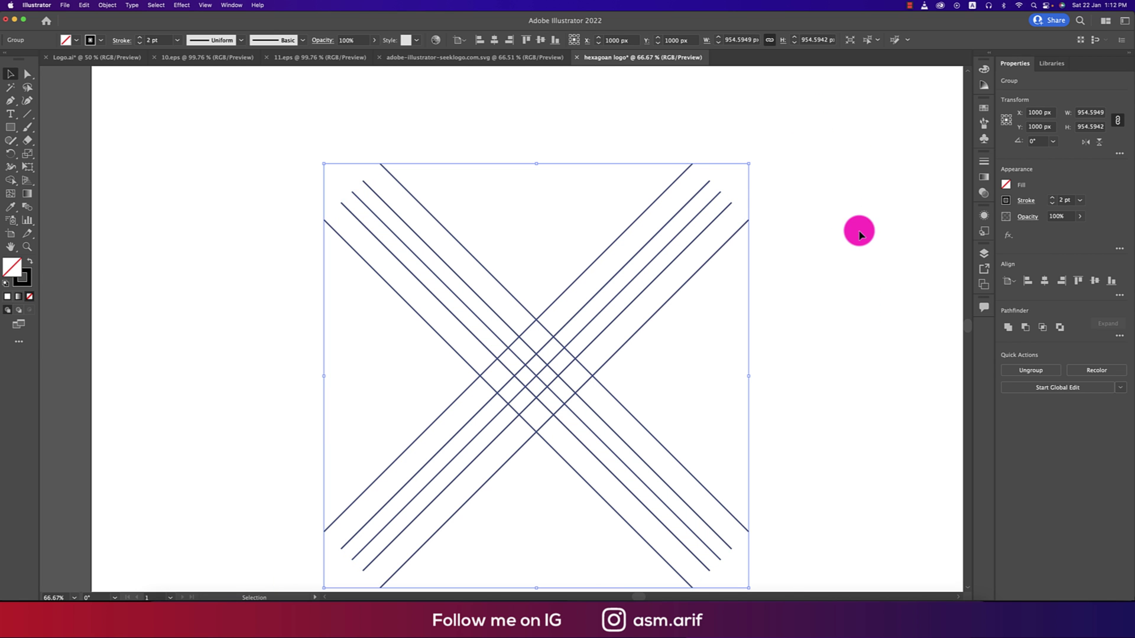
{"action": "left_click", "coordinate": [859, 234]}
Draw a six-sided polygon, rotate it point-up, and give it a 2 pt stroke.
{"action": "left_click", "coordinate": [15, 130]}
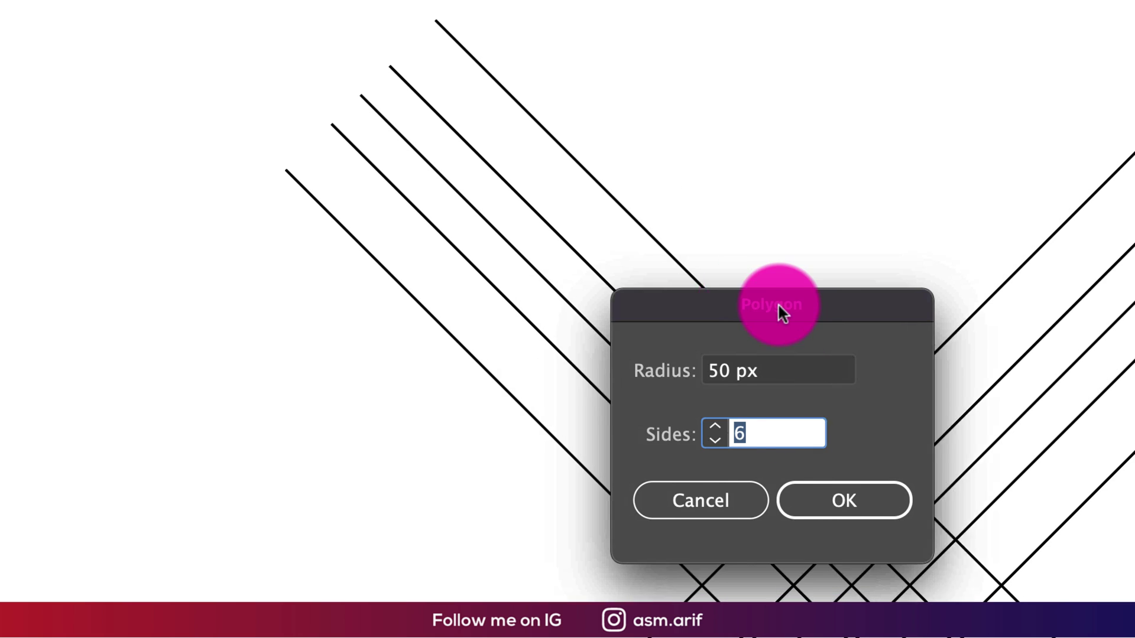
{"action": "left_click_drag", "start_coordinate": [779, 306], "coordinate": [881, 288]}
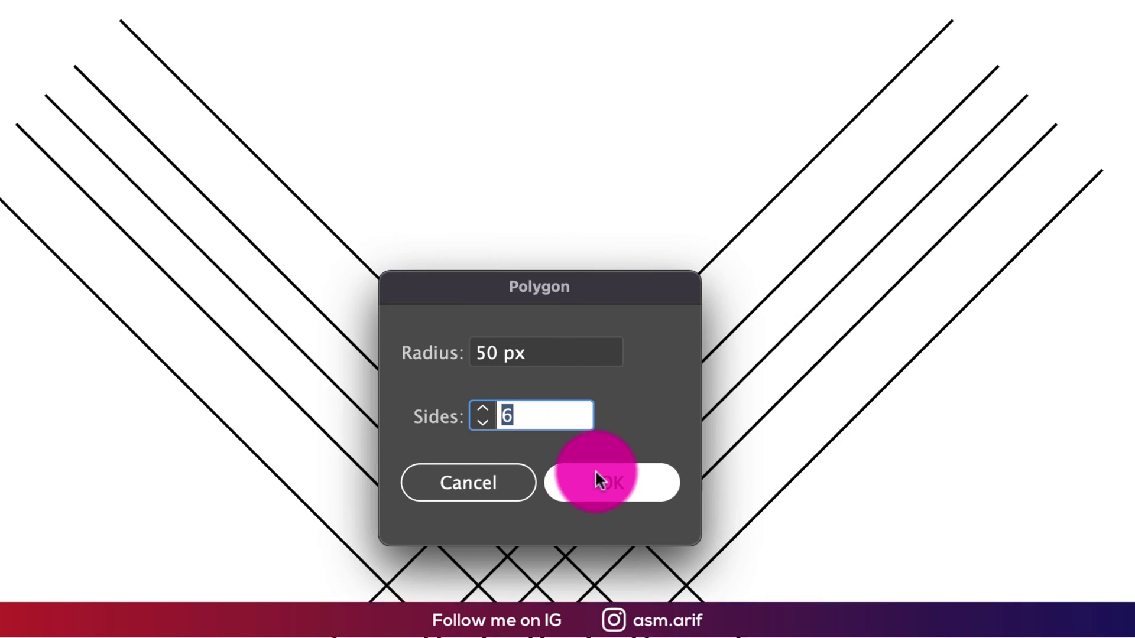
{"action": "left_click", "coordinate": [927, 482]}
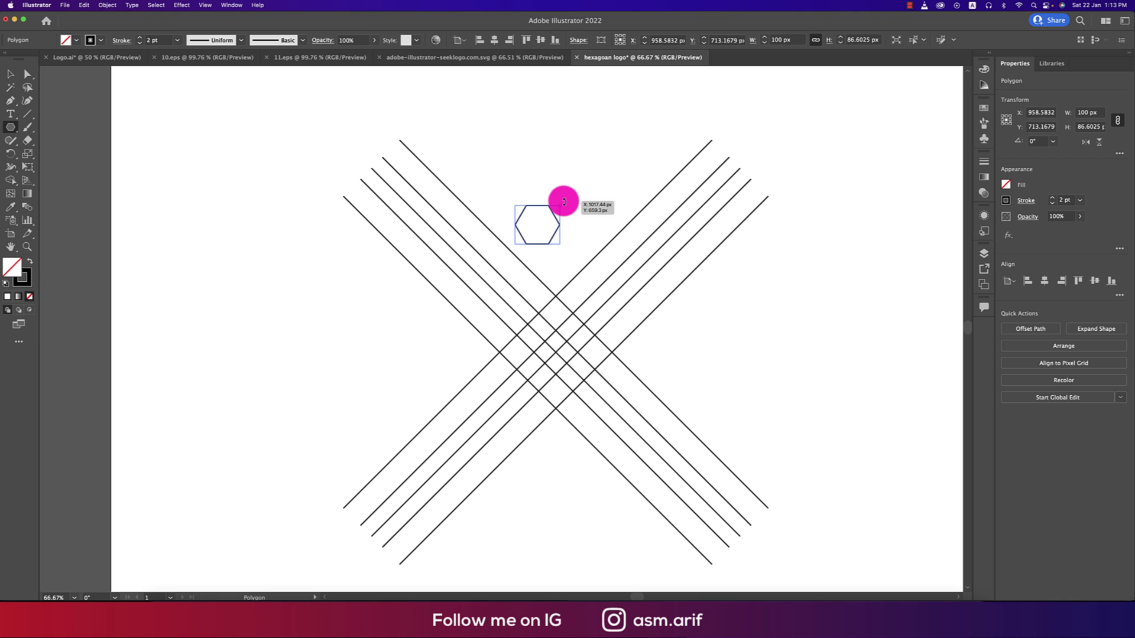
{"action": "mouse_move", "coordinate": [564, 202]}
{"action": "left_mouse_down"}
{"action": "mouse_move", "coordinate": [564, 241]}
{"action": "mouse_move", "coordinate": [552, 225]}
{"action": "mouse_move", "coordinate": [631, 225]}
{"action": "left_mouse_up"}
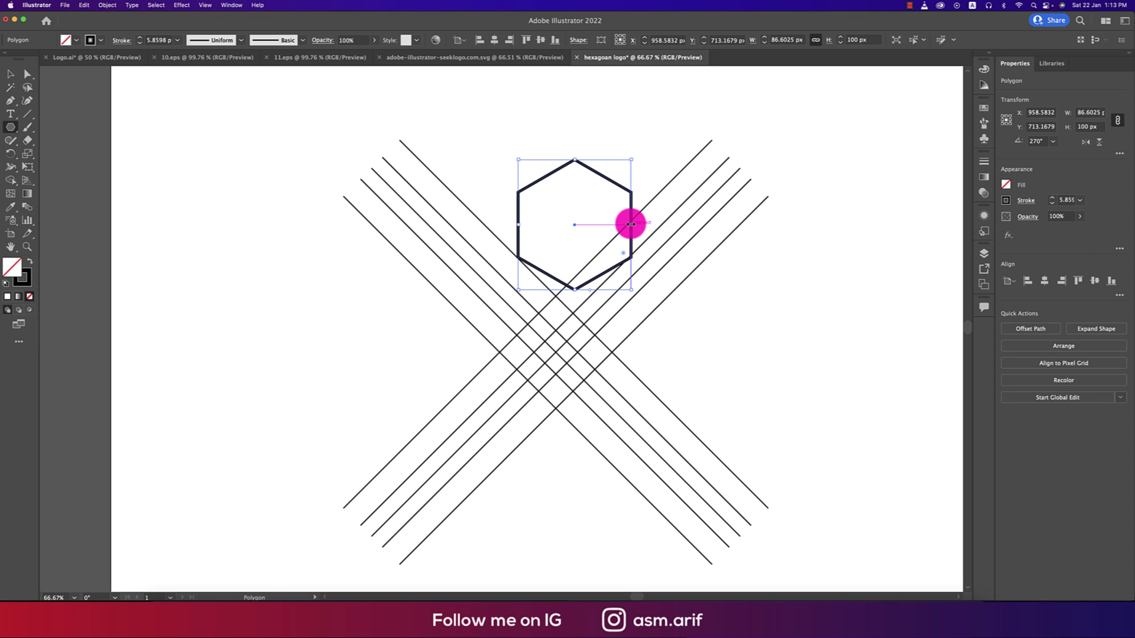
{"action": "left_click", "coordinate": [177, 40]}
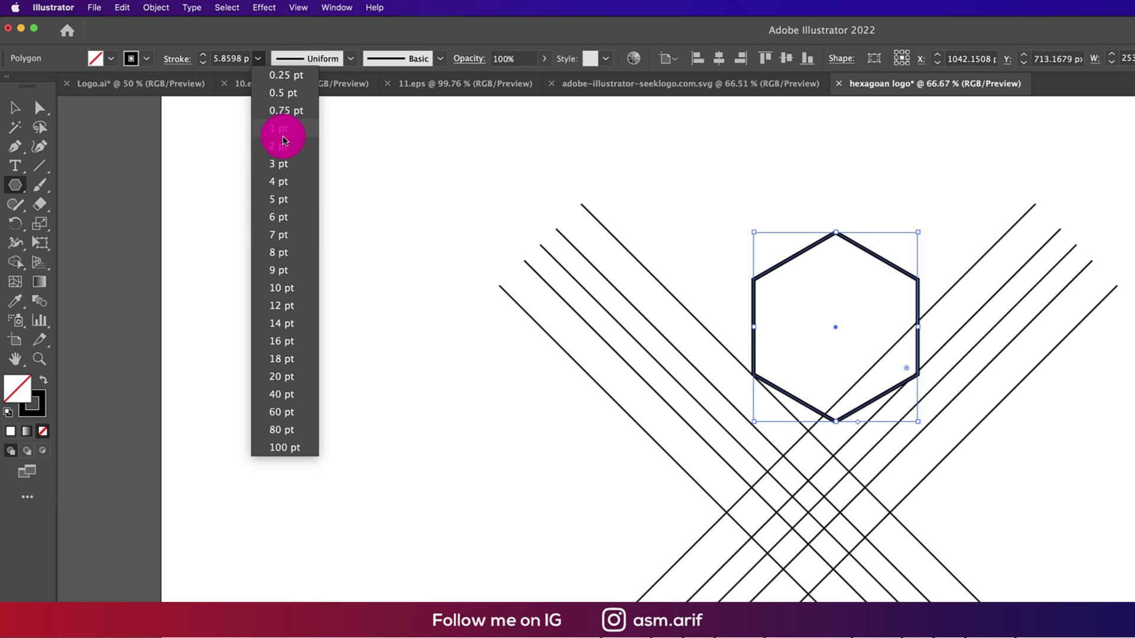
{"action": "left_click", "coordinate": [281, 146]}
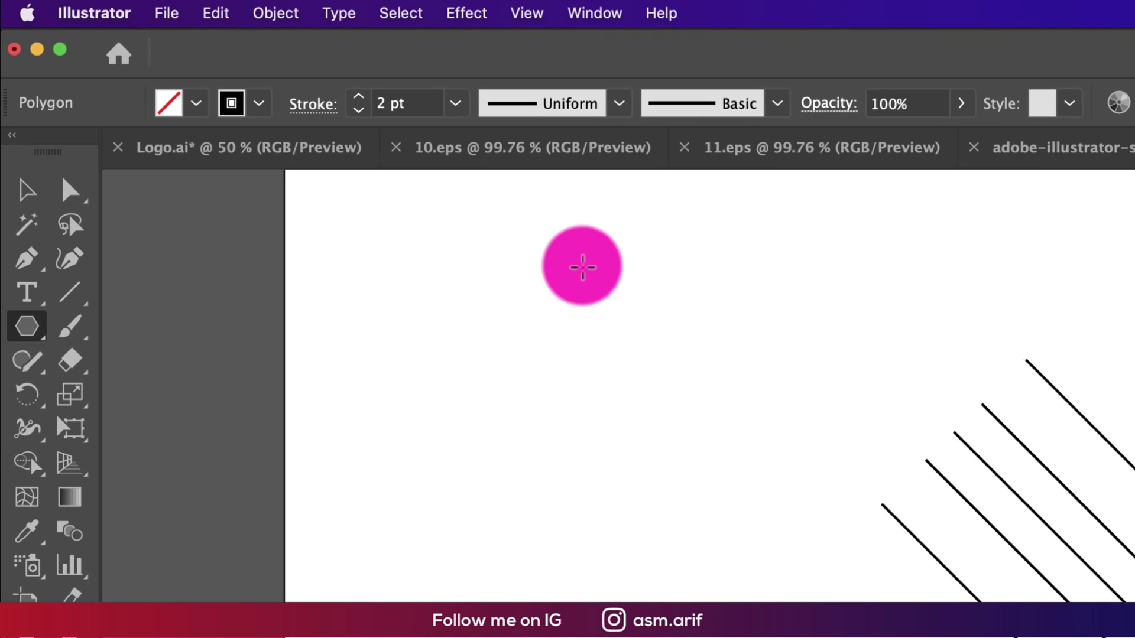
Move the hexagon onto the central crossing and shrink it to about 219 × 253 px.
{"action": "left_click", "coordinate": [27, 196]}
{"action": "left_click", "coordinate": [549, 451]}
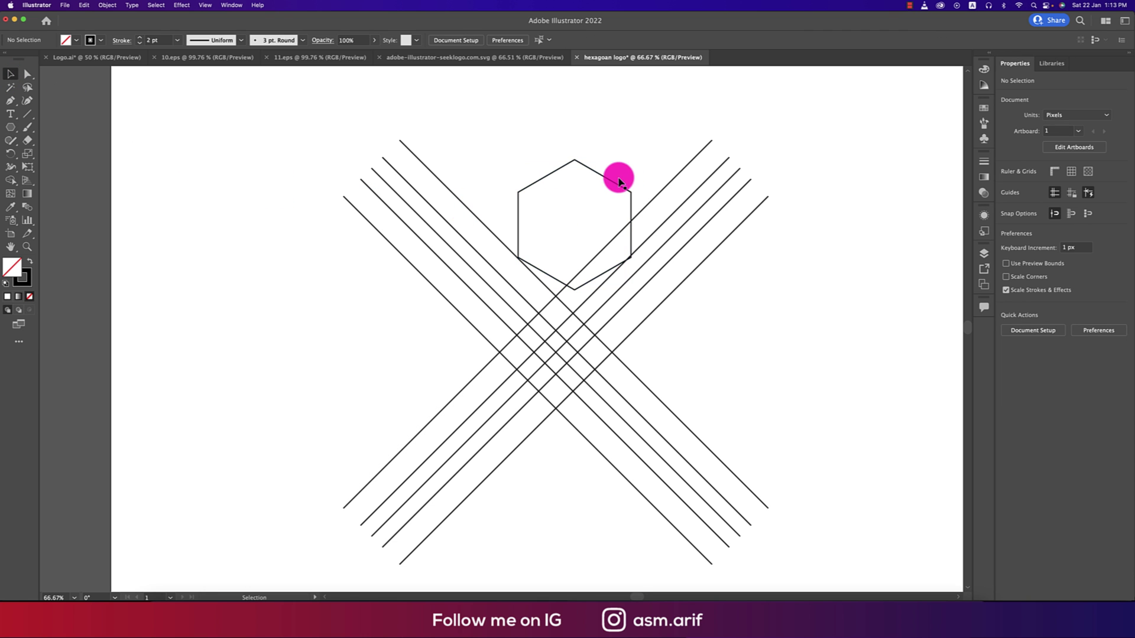
{"action": "left_click_drag", "start_coordinate": [615, 177], "coordinate": [595, 322]}
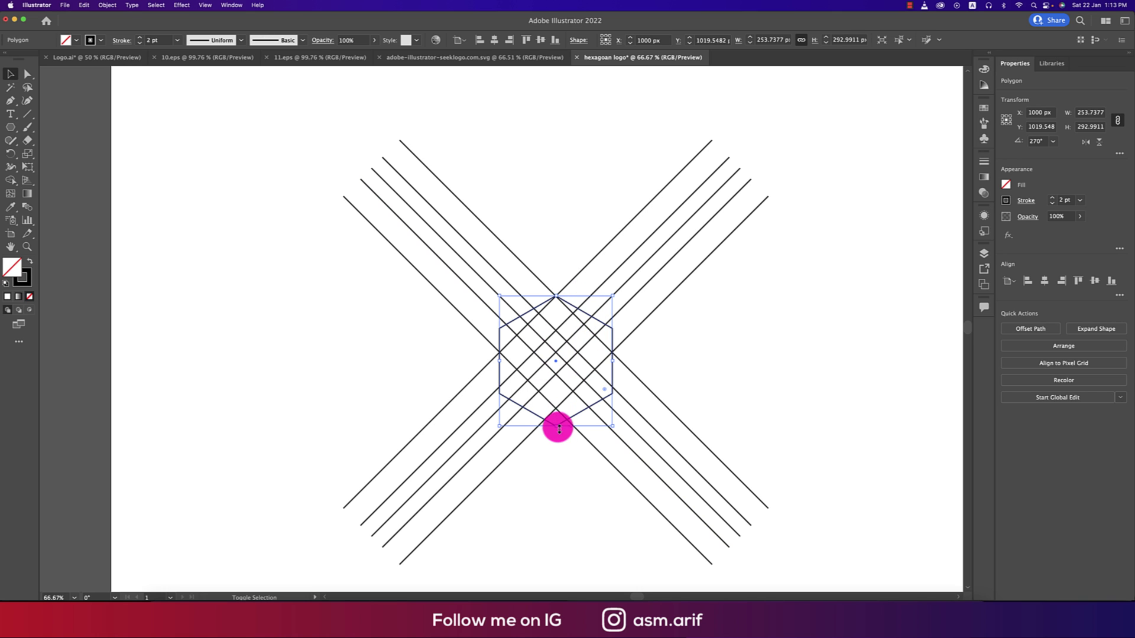
{"action": "left_click_drag", "start_coordinate": [559, 428], "coordinate": [556, 407]}
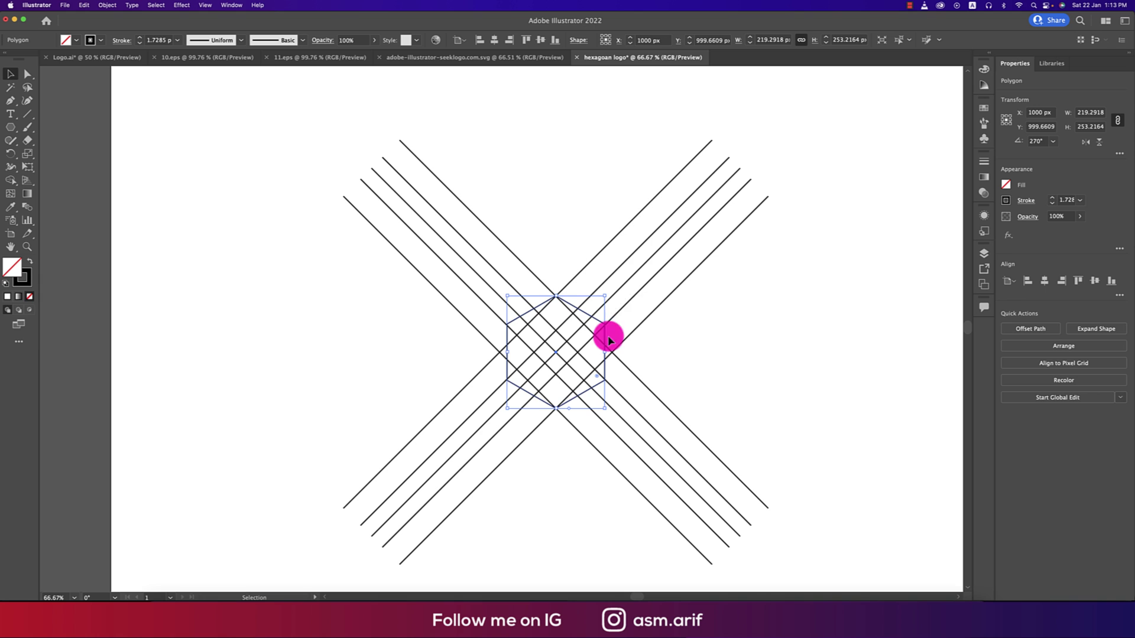
Round all the hexagon's corners by dragging its live-corner widget.
{"action": "scroll", "coordinate": [562, 311], "scroll_direction": "up", "scroll_amount": 3}
{"action": "left_click", "coordinate": [28, 73]}
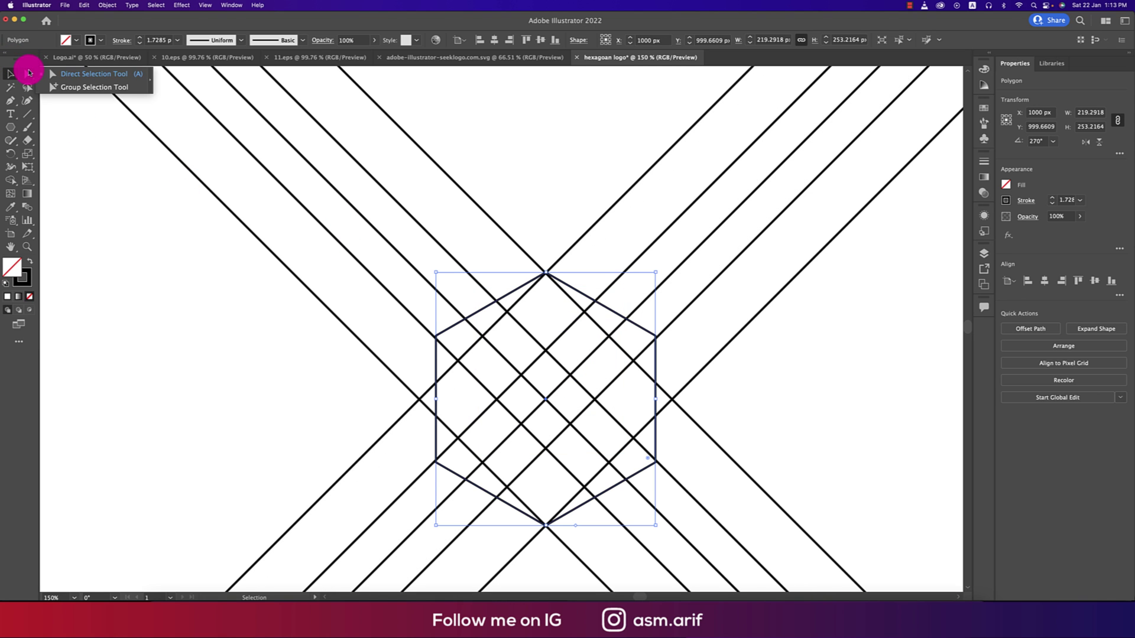
{"action": "left_click", "coordinate": [43, 75]}
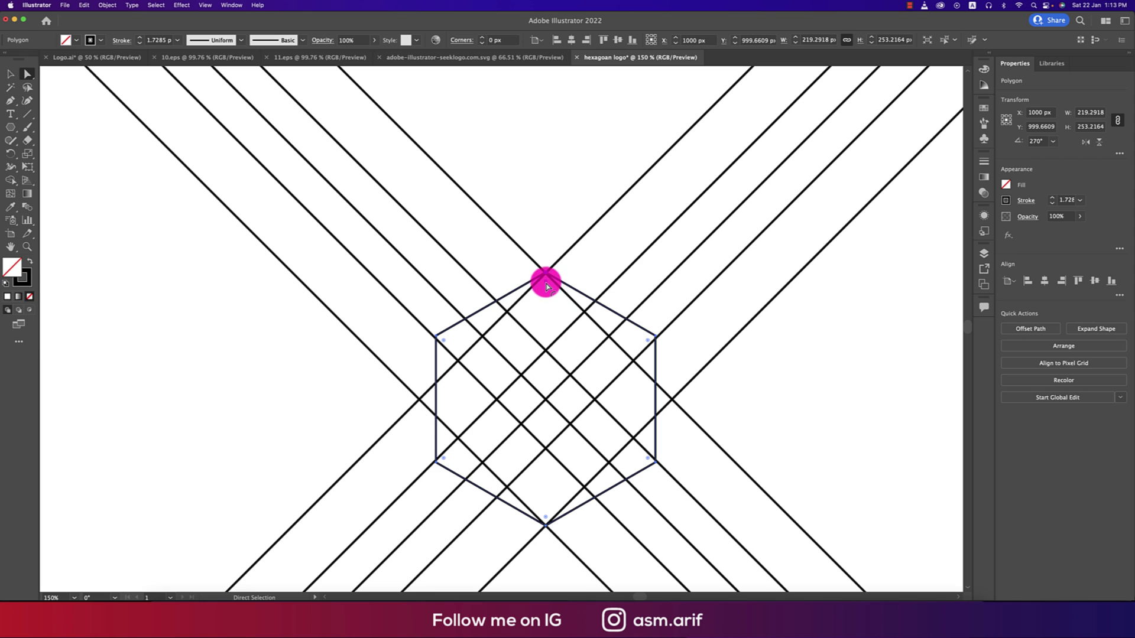
{"action": "left_click_drag", "start_coordinate": [546, 287], "coordinate": [548, 304]}
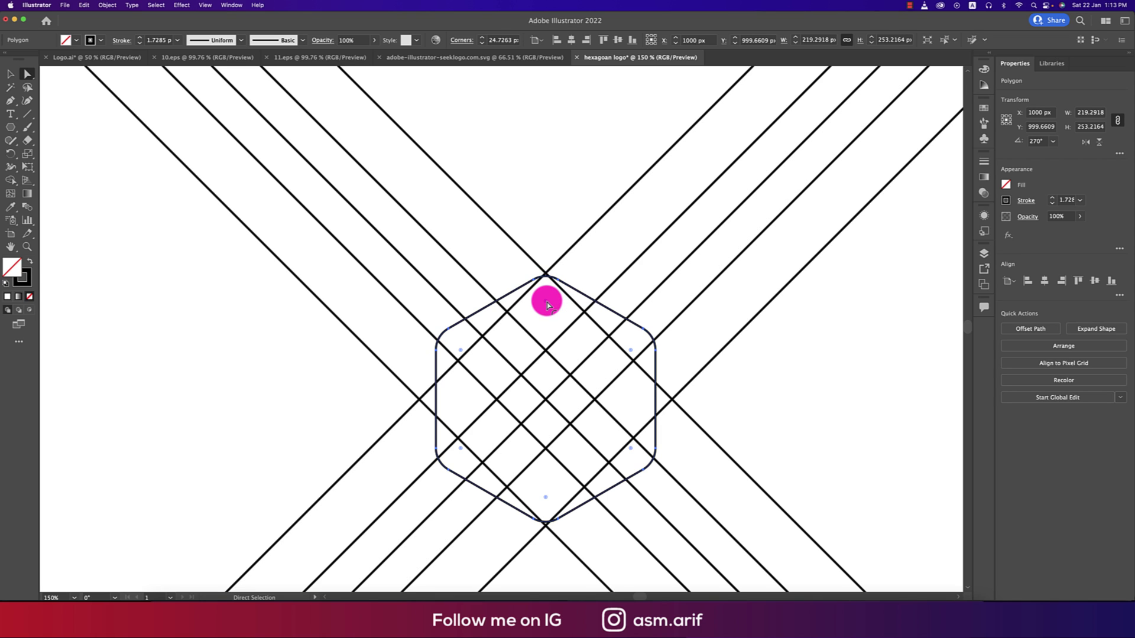
{"action": "key", "text": "v"}
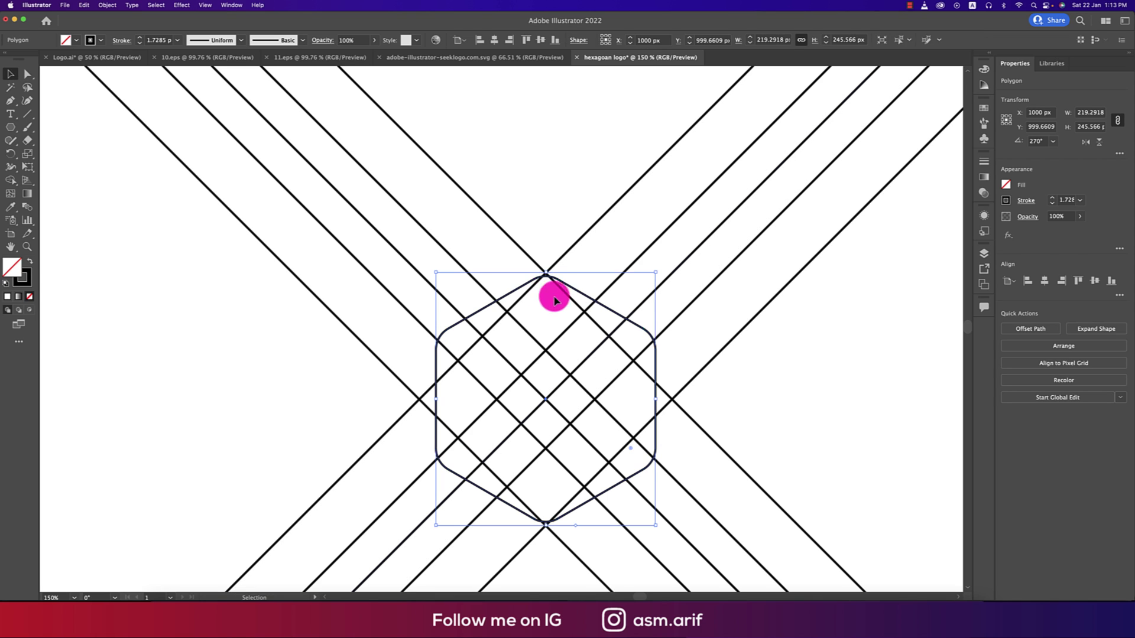
Stretch the hexagon to about 225 × 252 px so its points meet line crossings.
{"action": "left_click", "coordinate": [765, 398]}
{"action": "left_click", "coordinate": [584, 298]}
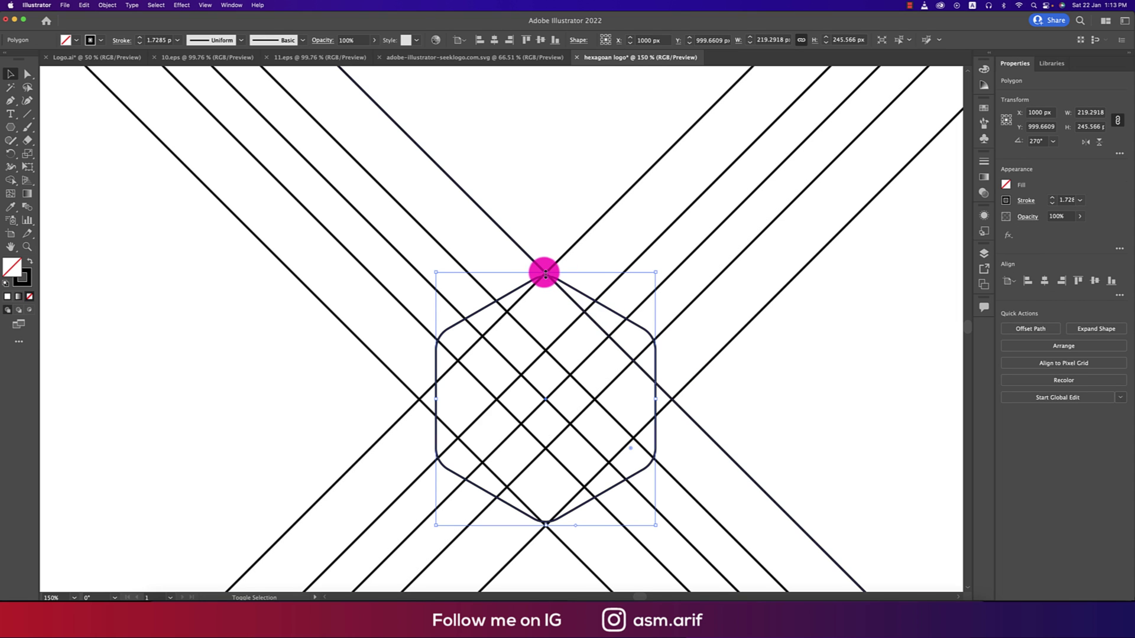
{"action": "left_click_drag", "start_coordinate": [545, 272], "coordinate": [545, 269]}
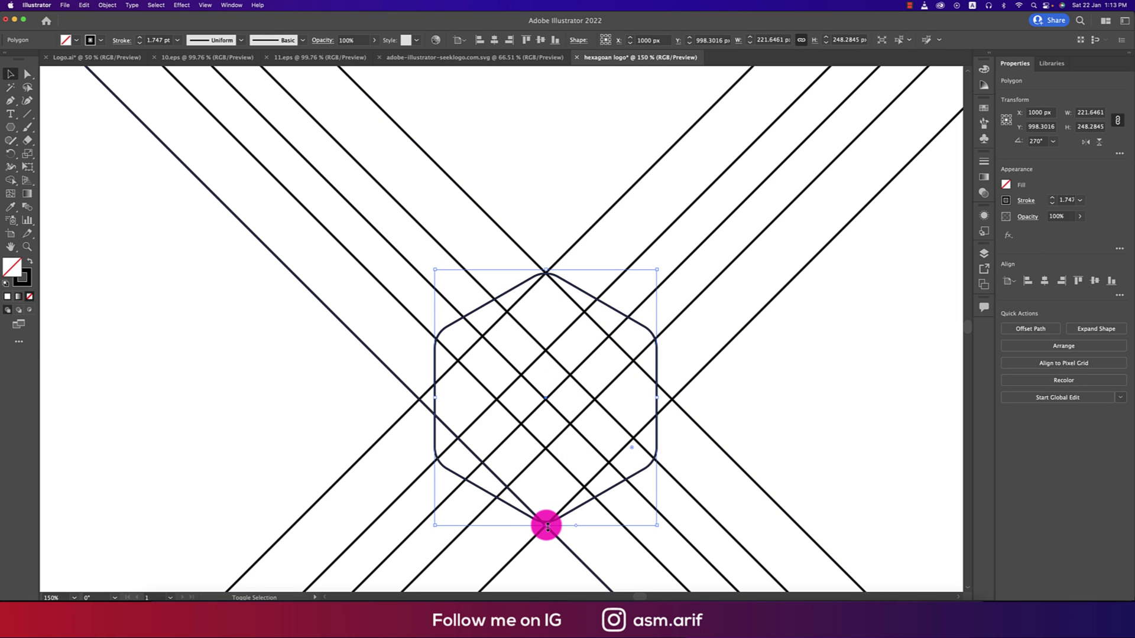
{"action": "left_click_drag", "start_coordinate": [544, 524], "coordinate": [547, 530]}
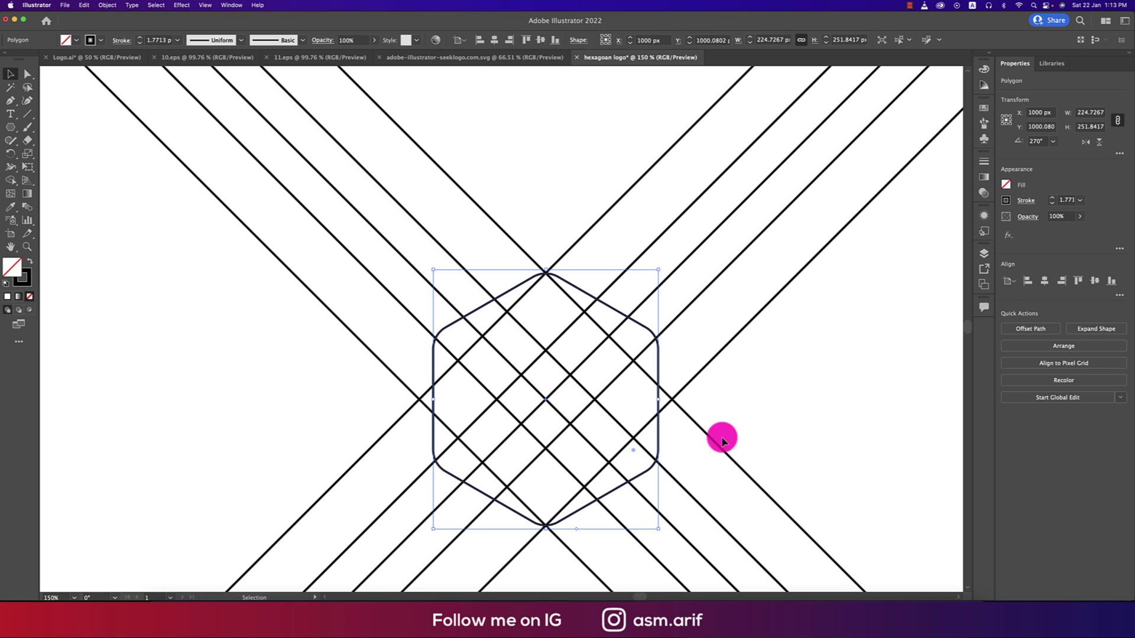
{"action": "left_click", "coordinate": [739, 418]}
Select all the grid lines together with the hexagon.
{"action": "scroll", "coordinate": [739, 417], "scroll_direction": "down", "scroll_amount": 1}
{"action": "scroll", "coordinate": [772, 418], "scroll_direction": "down", "scroll_amount": 2}
{"action": "scroll", "coordinate": [772, 418], "scroll_direction": "right", "scroll_amount": 1}
{"action": "scroll", "coordinate": [739, 408], "scroll_direction": "right", "scroll_amount": 2}
{"action": "scroll", "coordinate": [739, 408], "scroll_direction": "down", "scroll_amount": 1}
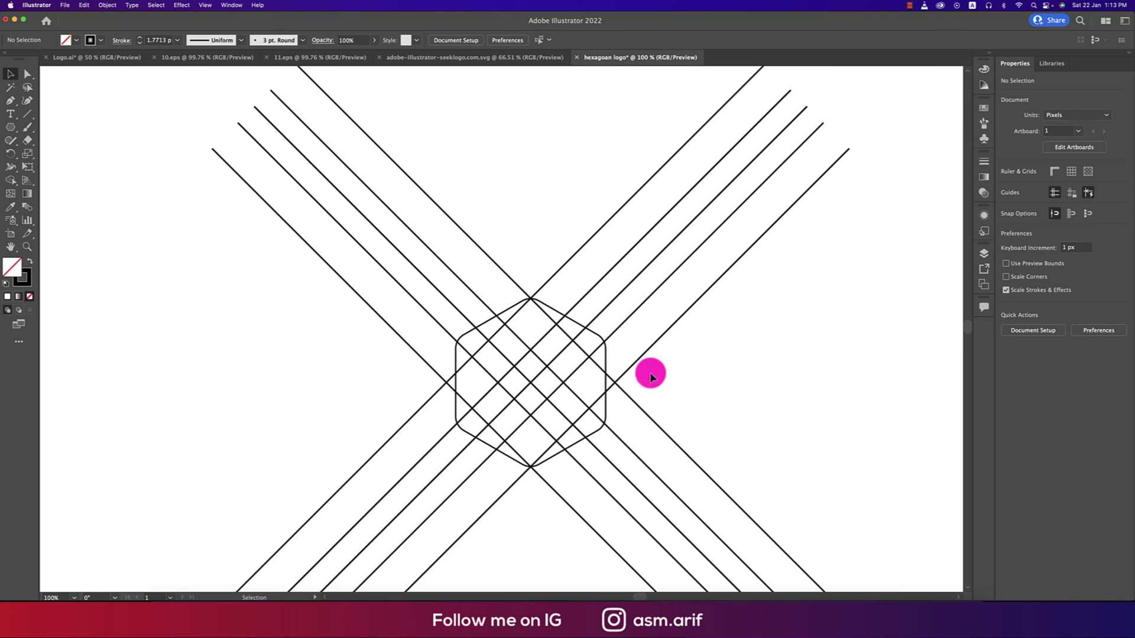
{"action": "left_click_drag", "start_coordinate": [504, 232], "coordinate": [712, 454]}
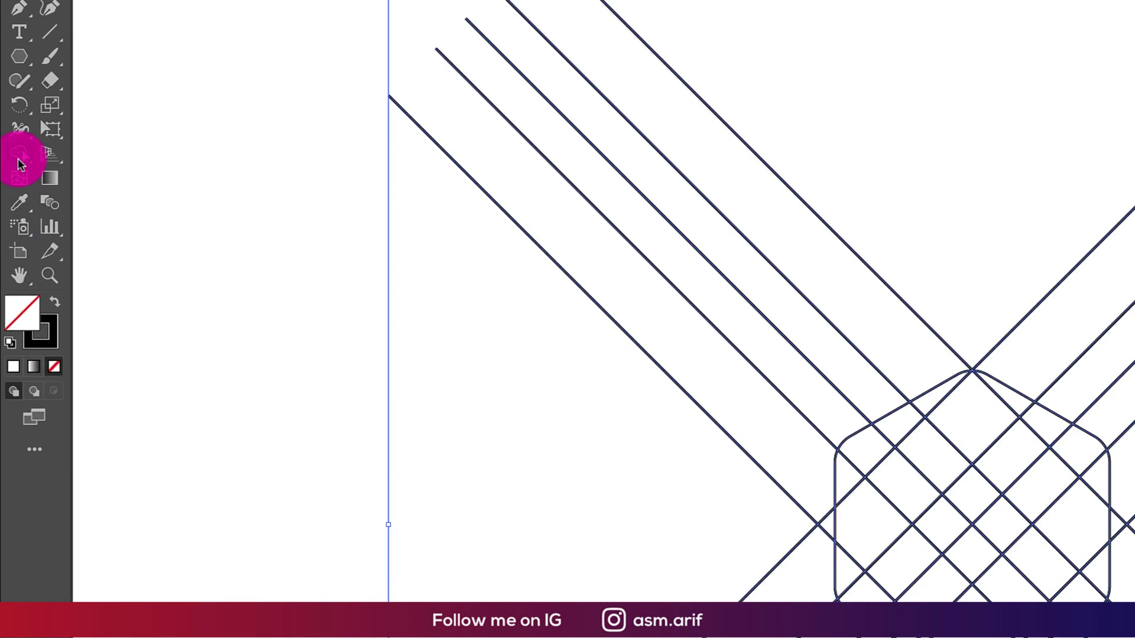
Use Shape Builder with black fill to merge the hexagon's regions, leaving a central diamond hole.
{"action": "left_click", "coordinate": [9, 183]}
{"action": "left_click", "coordinate": [31, 185]}
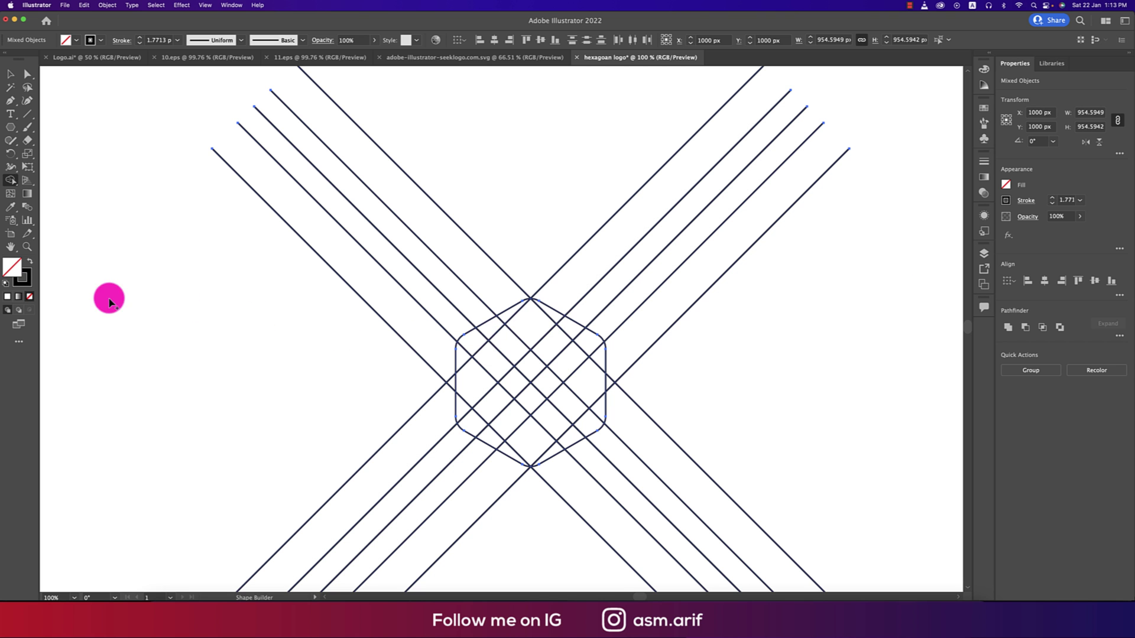
{"action": "left_click", "coordinate": [79, 343]}
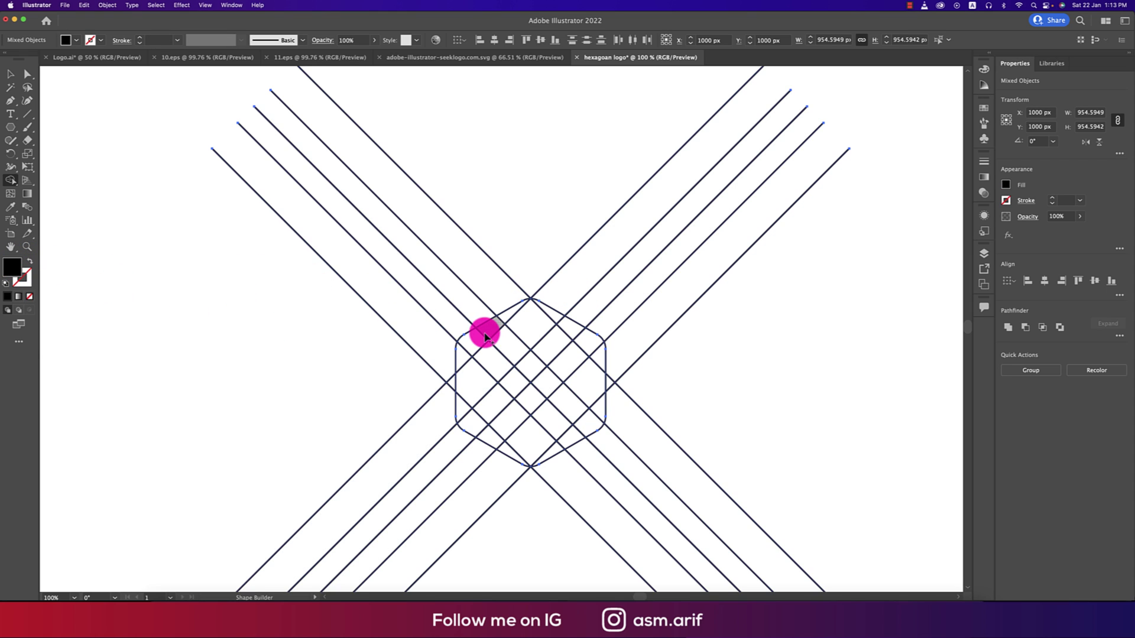
{"action": "mouse_move", "coordinate": [464, 359]}
{"action": "left_mouse_down"}
{"action": "mouse_move", "coordinate": [494, 321]}
{"action": "mouse_move", "coordinate": [522, 319]}
{"action": "mouse_move", "coordinate": [561, 359]}
{"action": "mouse_move", "coordinate": [575, 349]}
{"action": "mouse_move", "coordinate": [599, 360]}
{"action": "mouse_move", "coordinate": [558, 418]}
{"action": "left_mouse_up"}
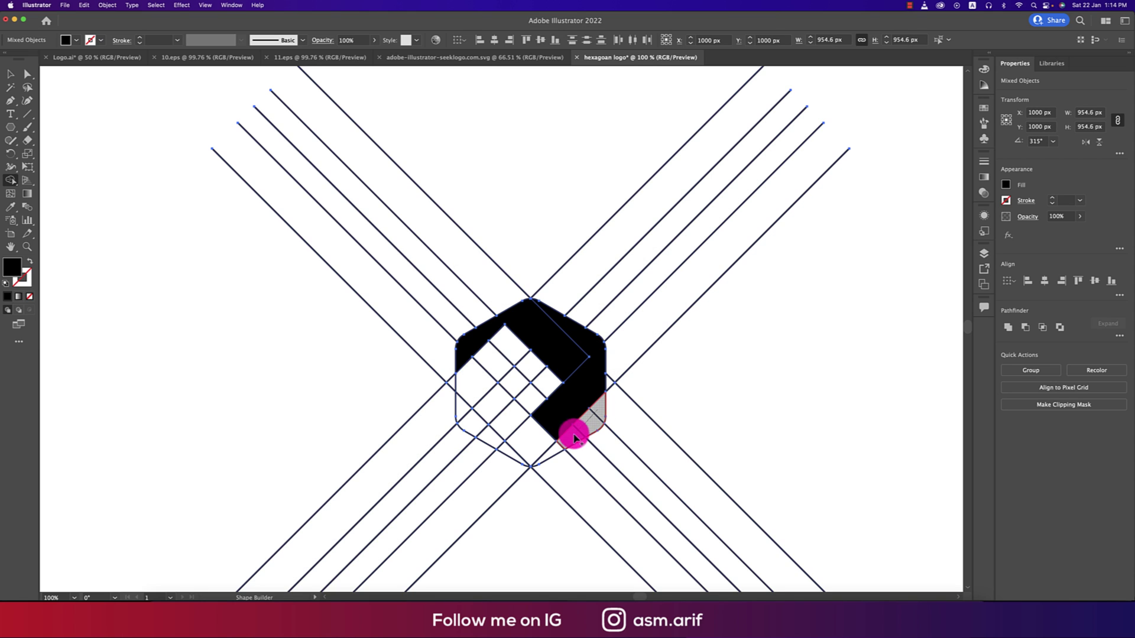
{"action": "mouse_move", "coordinate": [551, 453]}
{"action": "left_mouse_down"}
{"action": "mouse_move", "coordinate": [505, 417]}
{"action": "mouse_move", "coordinate": [507, 456]}
{"action": "left_mouse_up"}
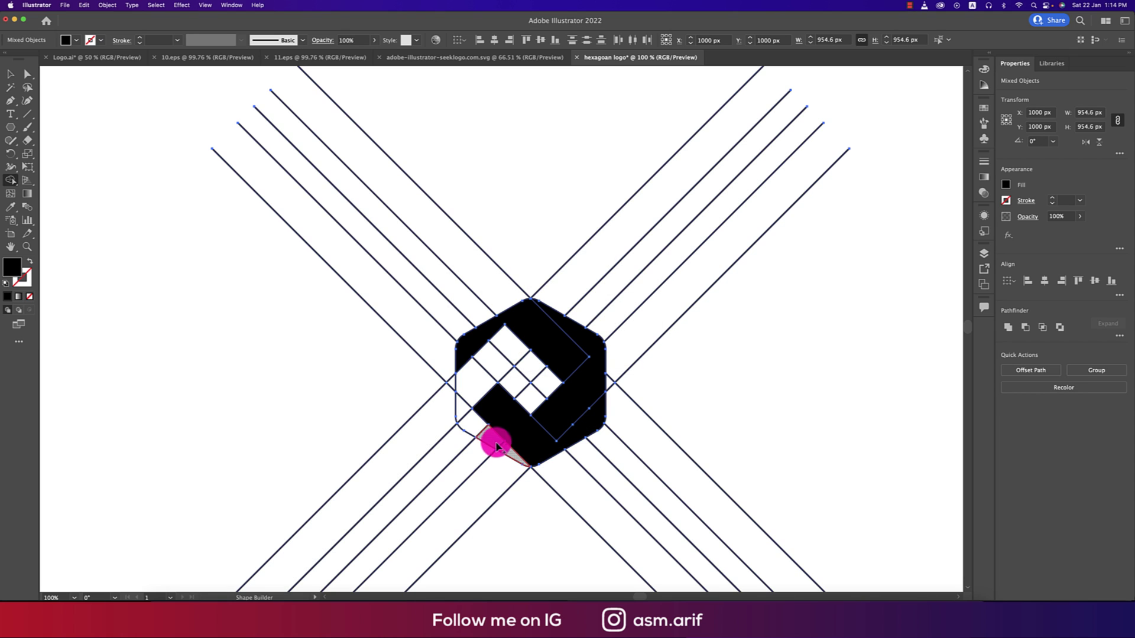
{"action": "mouse_move", "coordinate": [467, 421]}
{"action": "left_mouse_down"}
{"action": "mouse_move", "coordinate": [471, 387]}
{"action": "mouse_move", "coordinate": [505, 353]}
{"action": "left_mouse_up"}
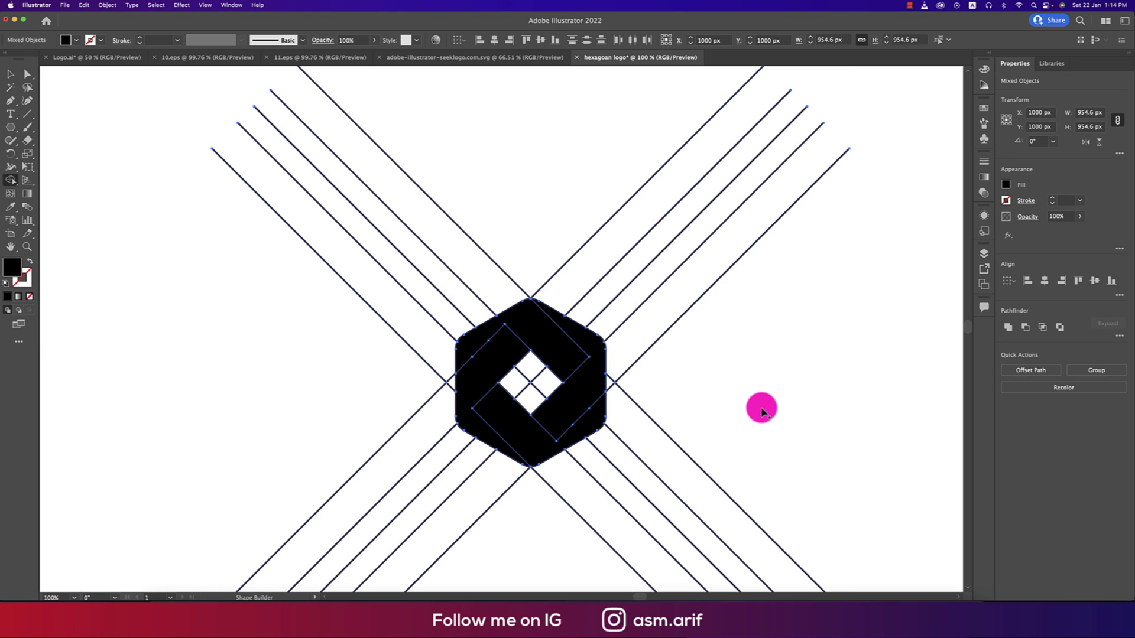
{"action": "key", "text": "v"}
{"action": "left_click", "coordinate": [761, 406]}
Select every diagonal line with the Magic Wand and delete them.
{"action": "key", "text": "super+minus"}
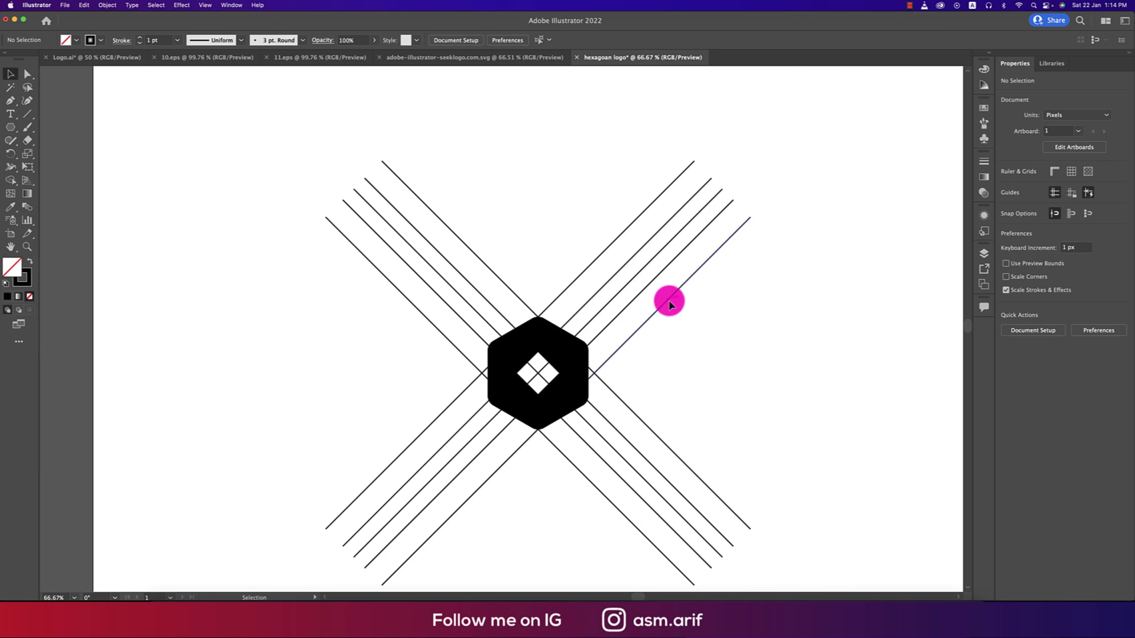
{"action": "scroll", "coordinate": [552, 354], "scroll_direction": "up", "scroll_amount": 1}
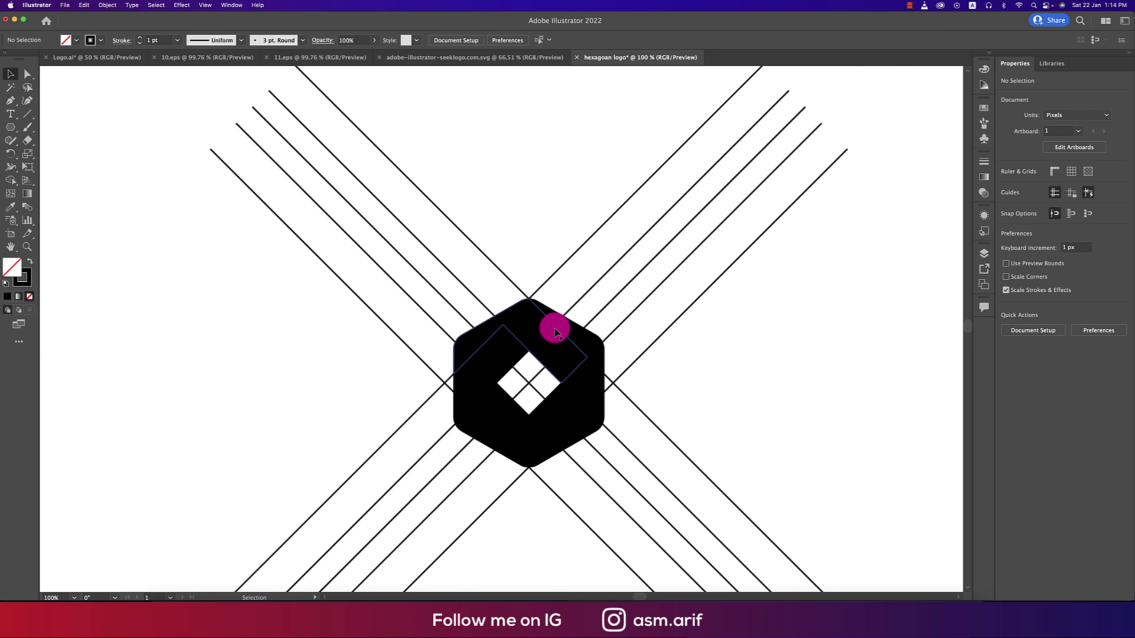
{"action": "left_click_drag", "start_coordinate": [554, 332], "coordinate": [608, 312]}
{"action": "key", "text": "super+z"}
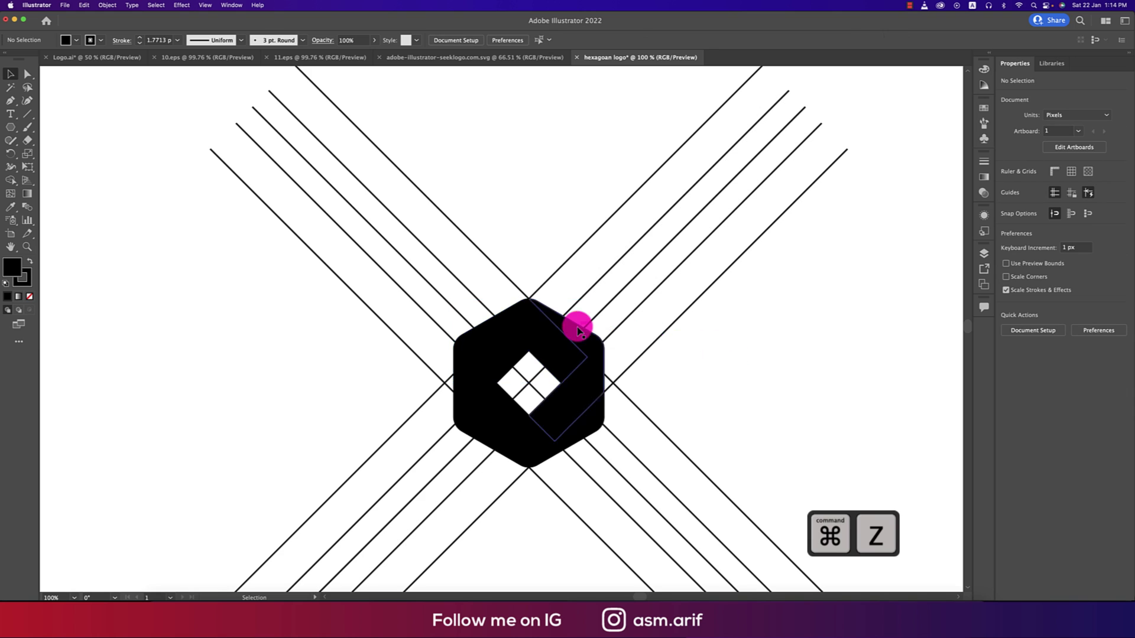
{"action": "scroll", "coordinate": [577, 330], "scroll_direction": "down", "scroll_amount": 2}
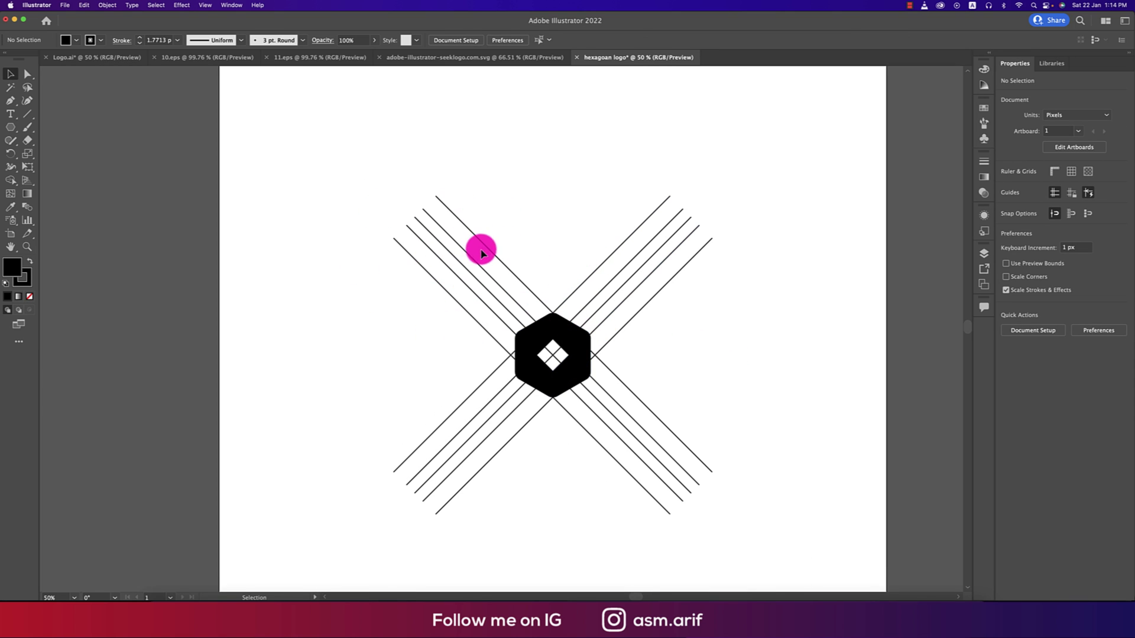
{"action": "left_click", "coordinate": [14, 90]}
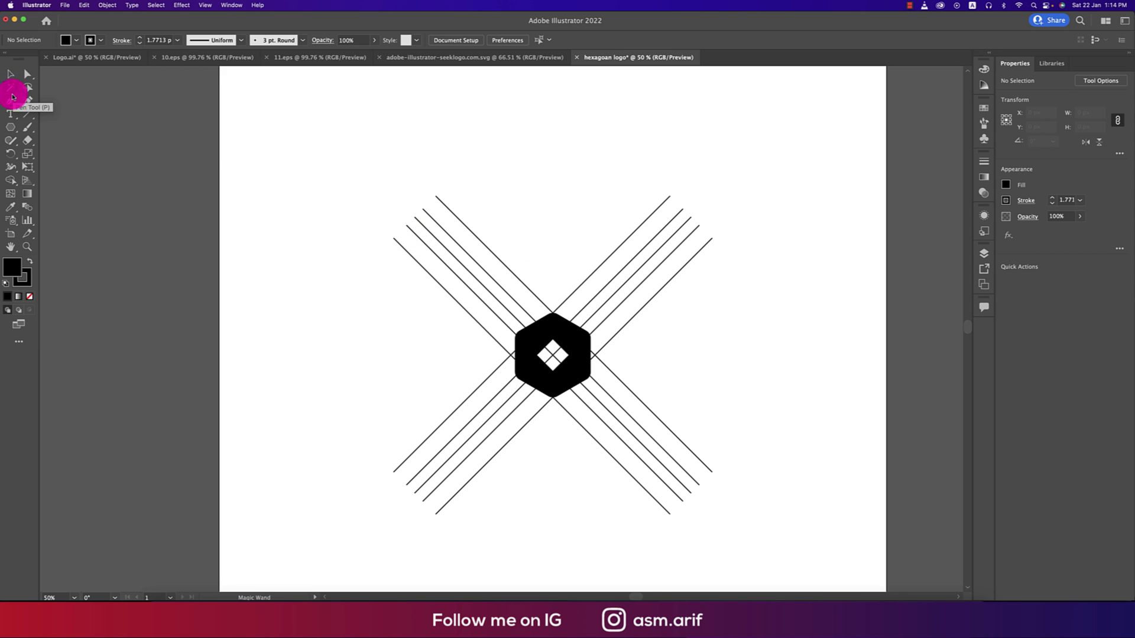
{"action": "left_click", "coordinate": [484, 243]}
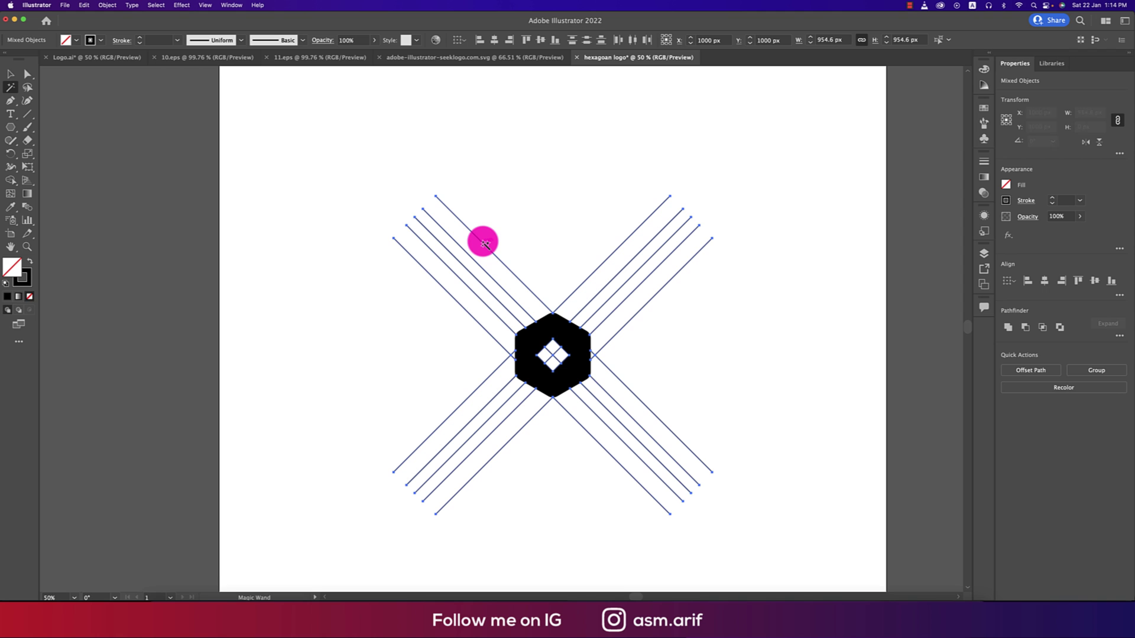
{"action": "key", "text": "Delete"}
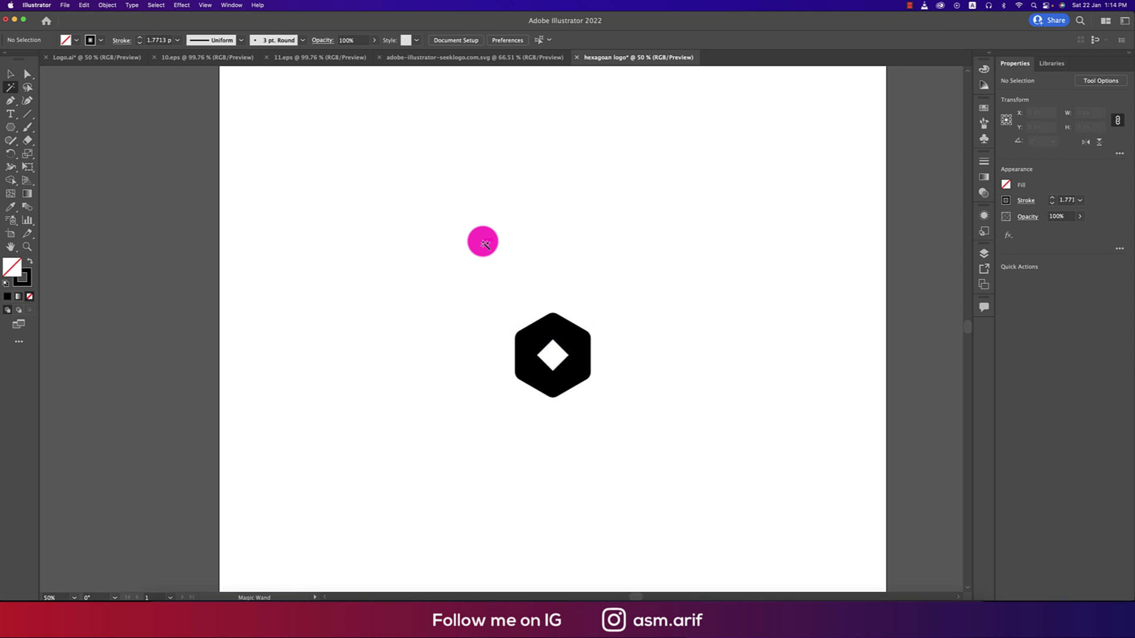
Set the hexagon's stroke to None.
{"action": "key", "text": "v"}
{"action": "left_click_drag", "start_coordinate": [422, 244], "coordinate": [645, 474]}
{"action": "left_click", "coordinate": [100, 41]}
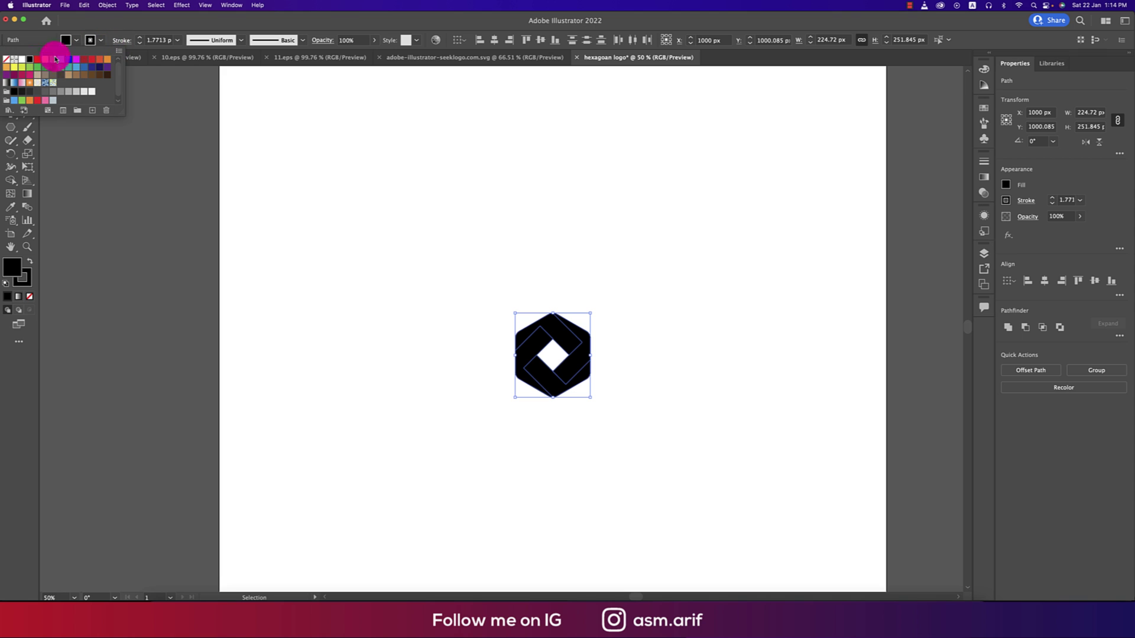
{"action": "left_click", "coordinate": [7, 66]}
{"action": "left_click", "coordinate": [241, 220]}
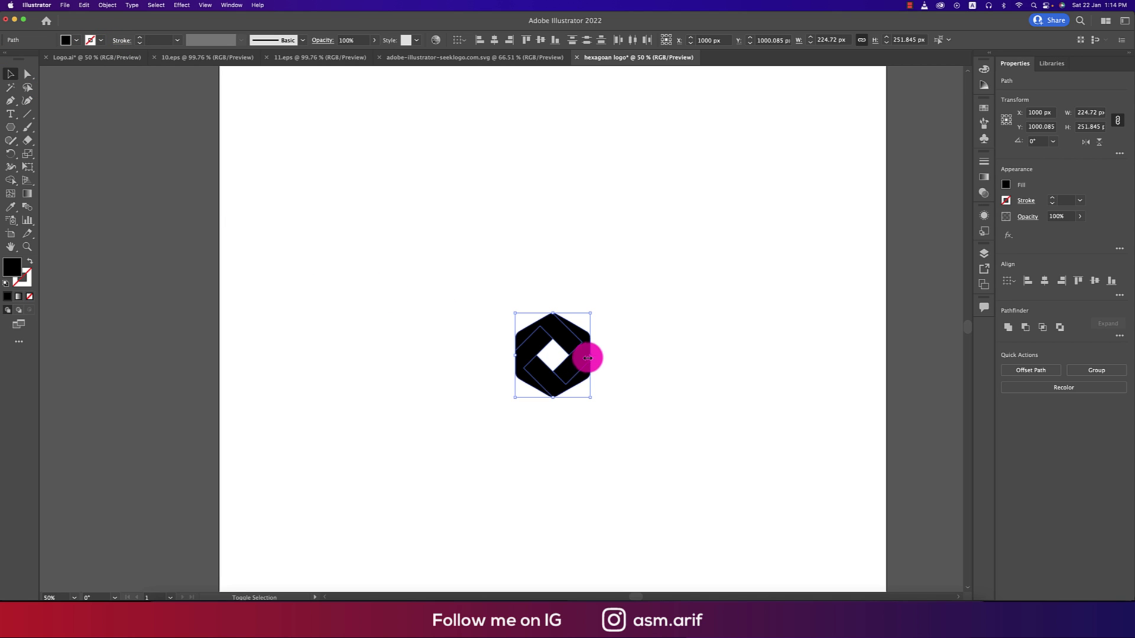
Enlarge the hexagon to about 532 × 597 px.
{"action": "left_click_drag", "start_coordinate": [587, 358], "coordinate": [644, 362]}
{"action": "key", "text": "super+h"}
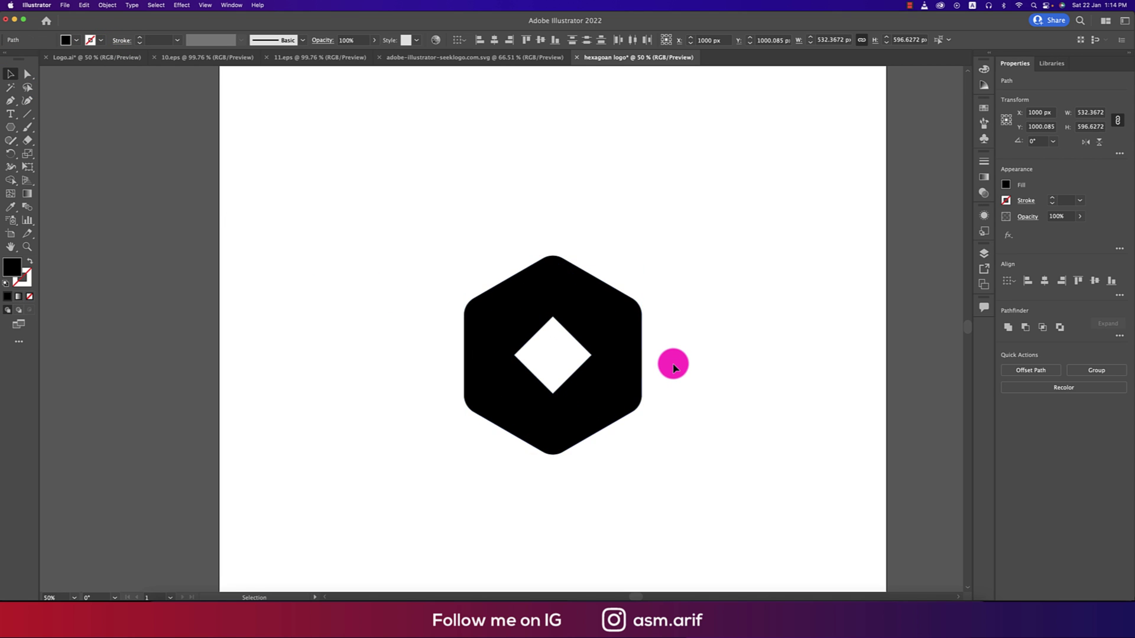
{"action": "left_click", "coordinate": [674, 367]}
{"action": "left_click_drag", "start_coordinate": [405, 266], "coordinate": [821, 507]}
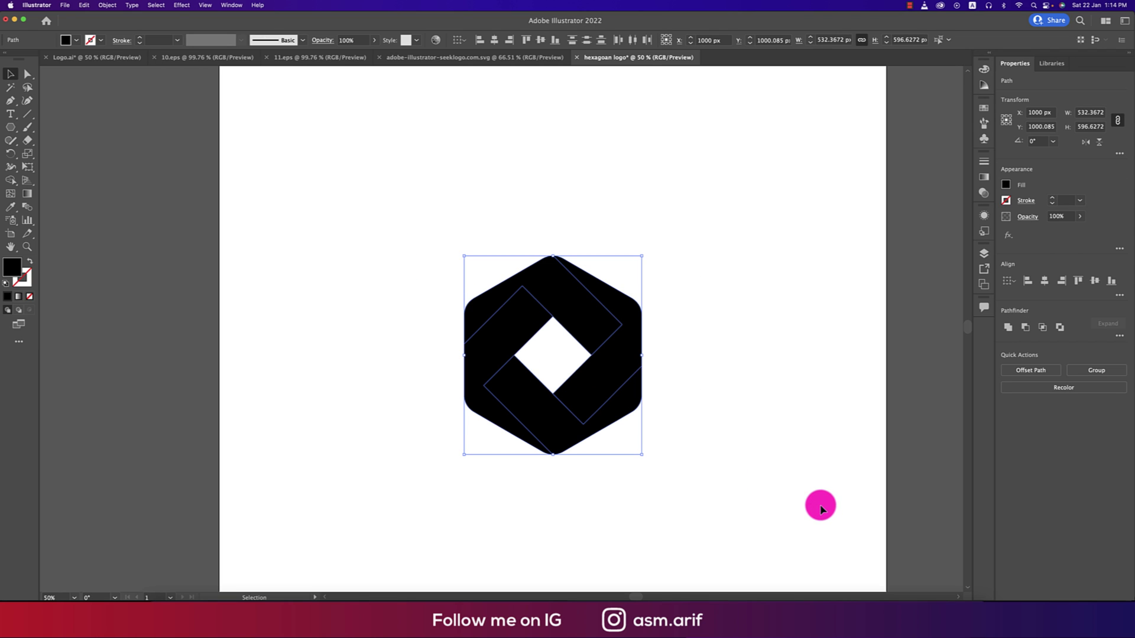
{"action": "left_click", "coordinate": [698, 385]}
{"action": "left_click_drag", "start_coordinate": [384, 218], "coordinate": [750, 465]}
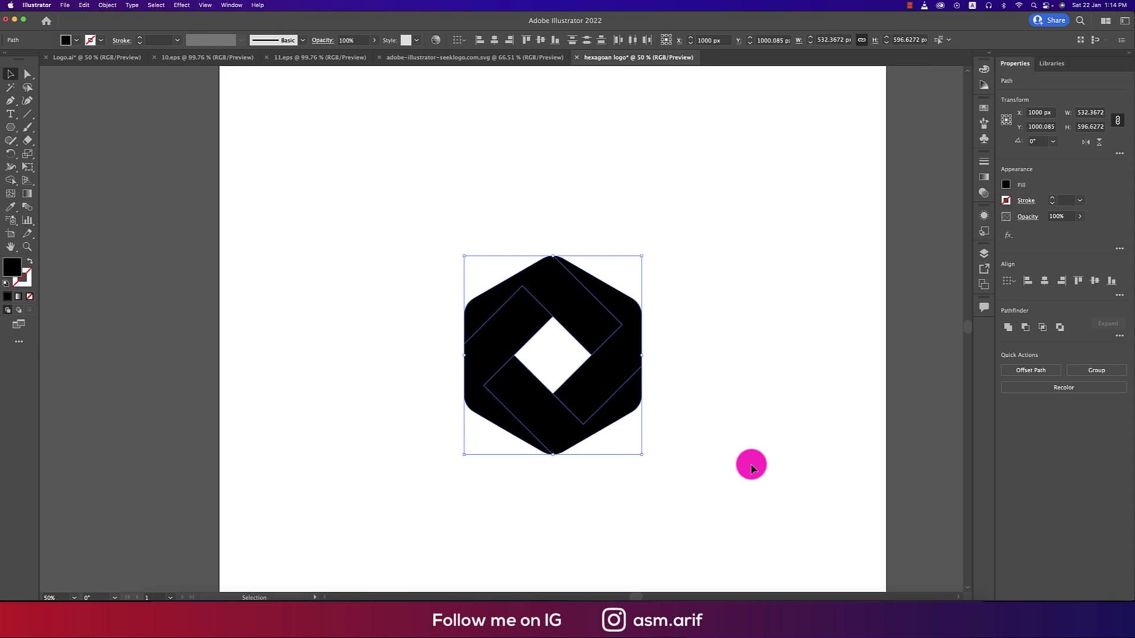
Paste a copy of the hexagon in front and select its top, right and bottom pieces.
{"action": "key", "text": "super+c"}
{"action": "key", "text": "super+f"}
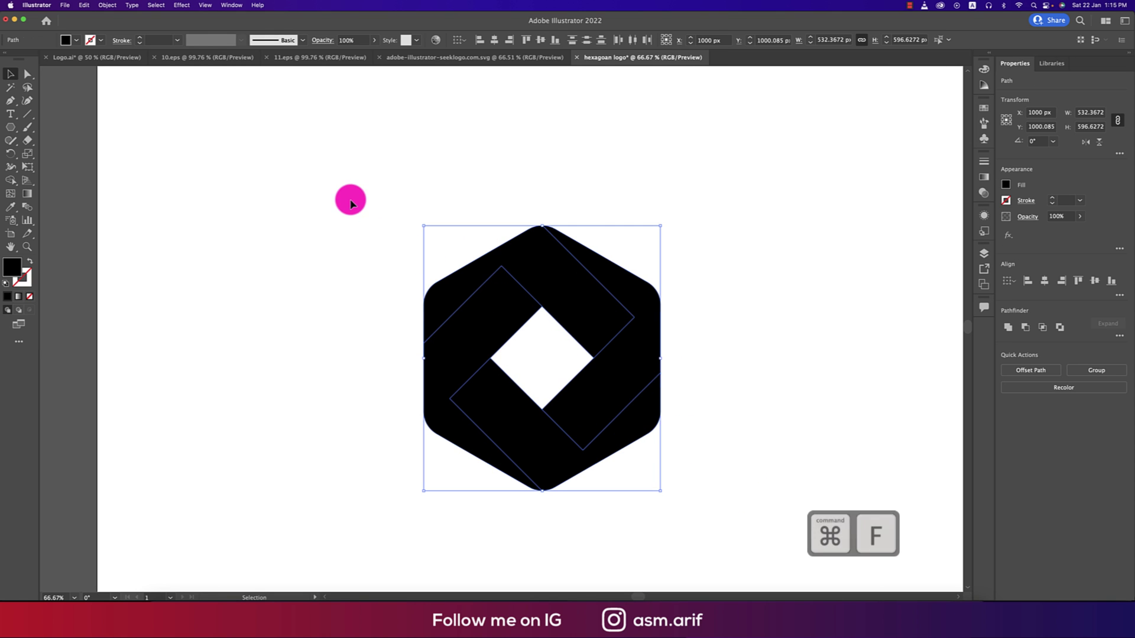
{"action": "left_click_drag", "start_coordinate": [351, 203], "coordinate": [774, 512]}
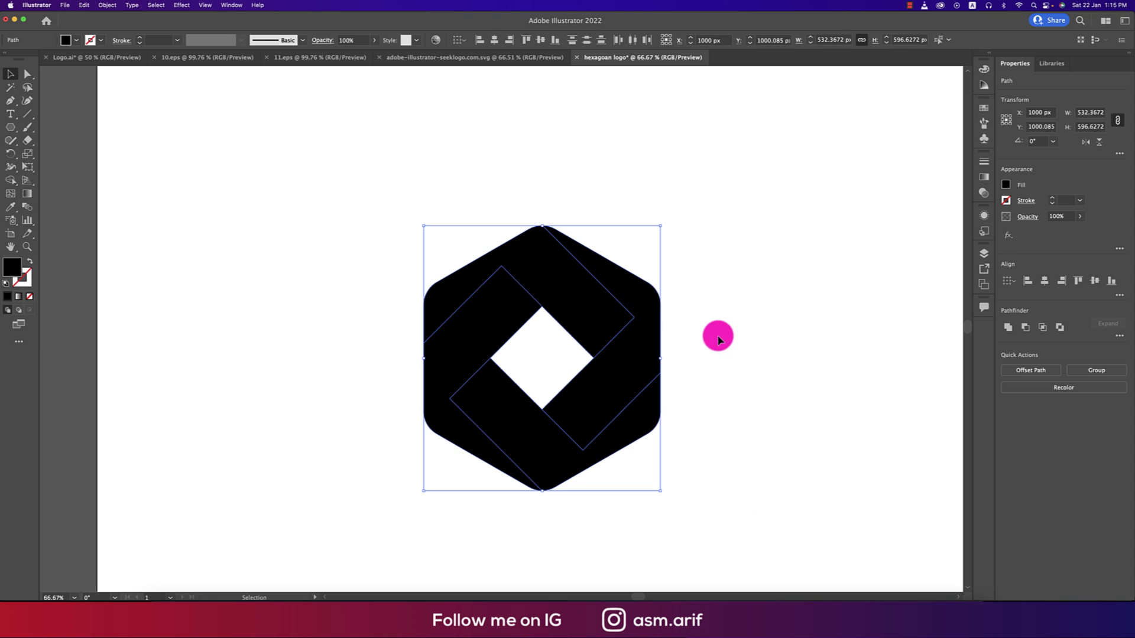
{"action": "left_click", "coordinate": [717, 338]}
{"action": "left_click", "coordinate": [587, 299]}
{"action": "left_click", "coordinate": [651, 304], "text": "shift"}
{"action": "left_click", "coordinate": [540, 423], "text": "shift"}
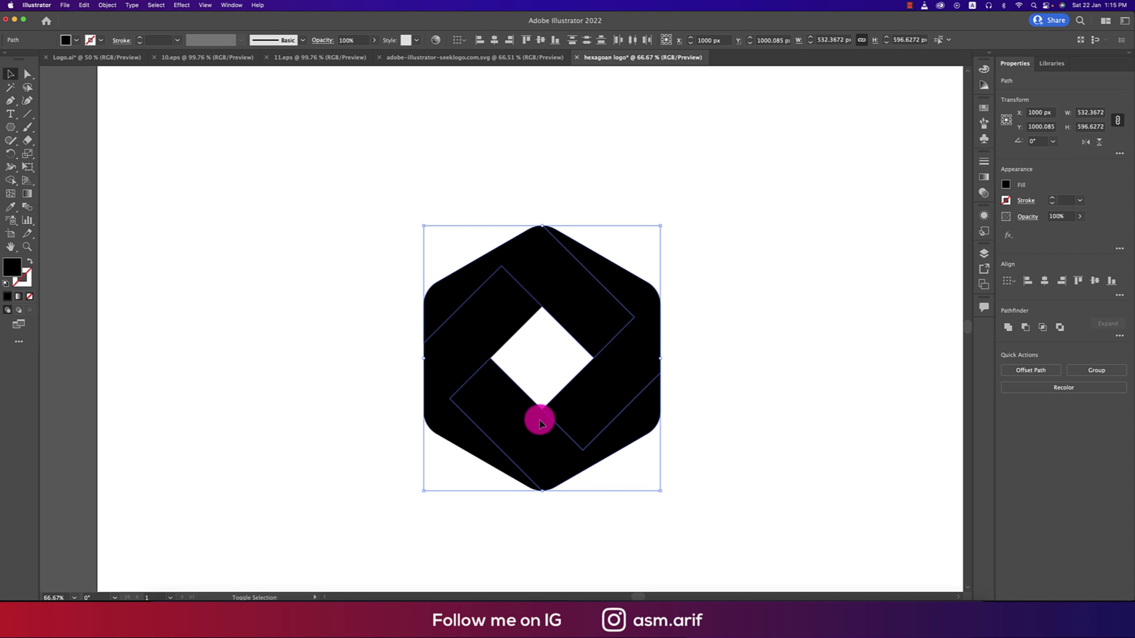
Round the bands' inner corners using the Direct Selection Corners setting.
{"action": "key", "text": "a"}
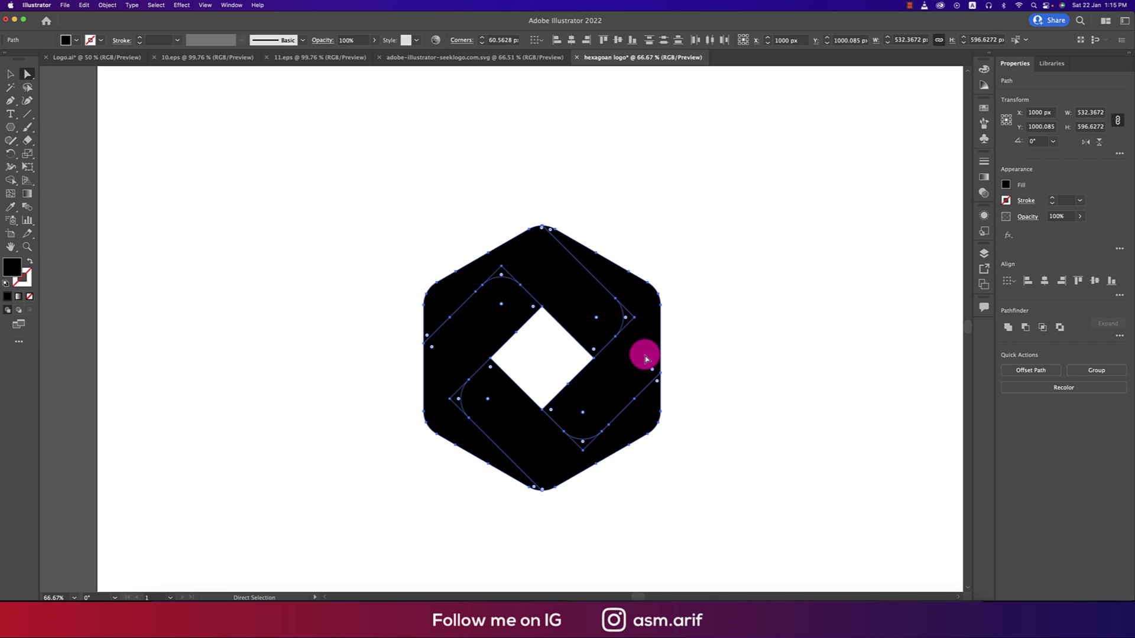
{"action": "key", "text": "v"}
{"action": "left_click", "coordinate": [684, 344]}
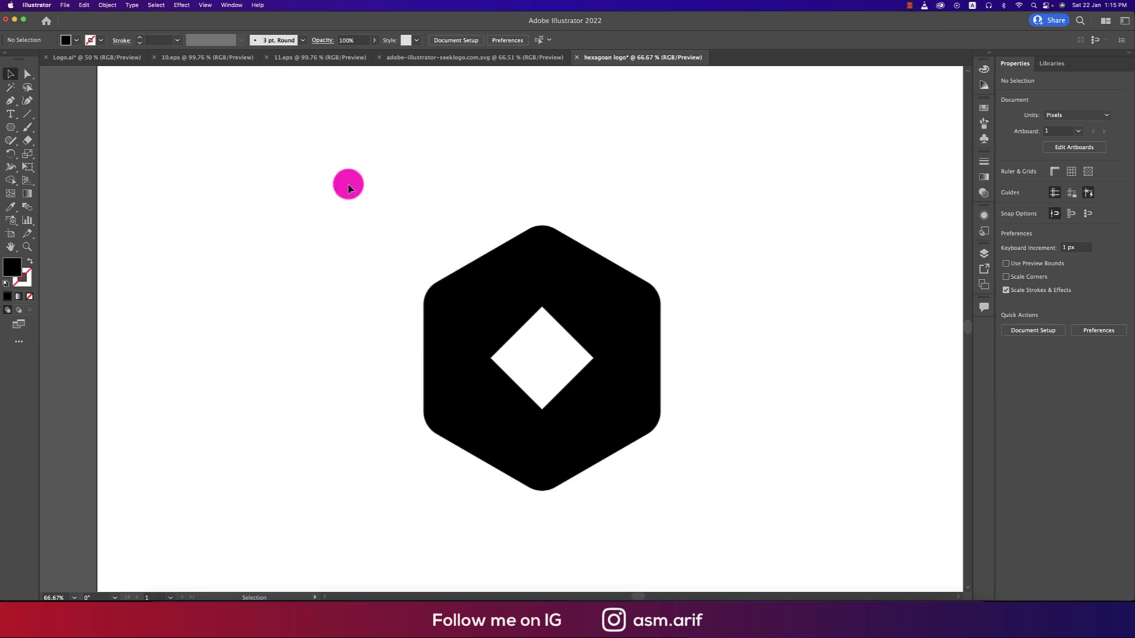
{"action": "left_click", "coordinate": [633, 447]}
Merge the upper, right and left bands and fill the centre diamond black with Shape Builder.
{"action": "key", "text": "shift+m"}
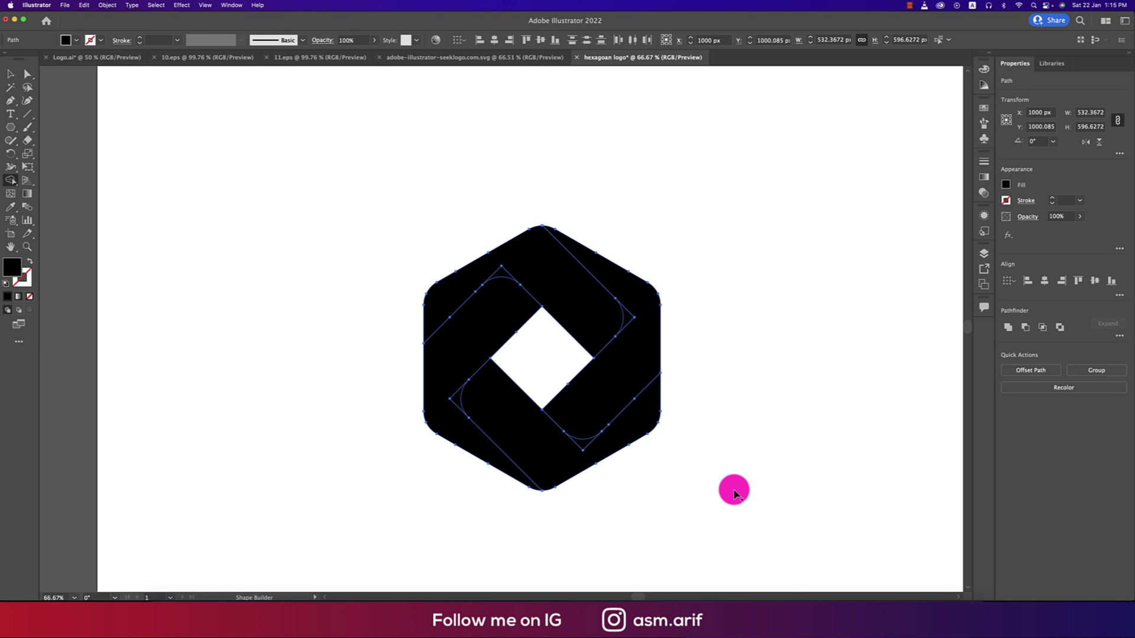
{"action": "key", "text": "shift+m"}
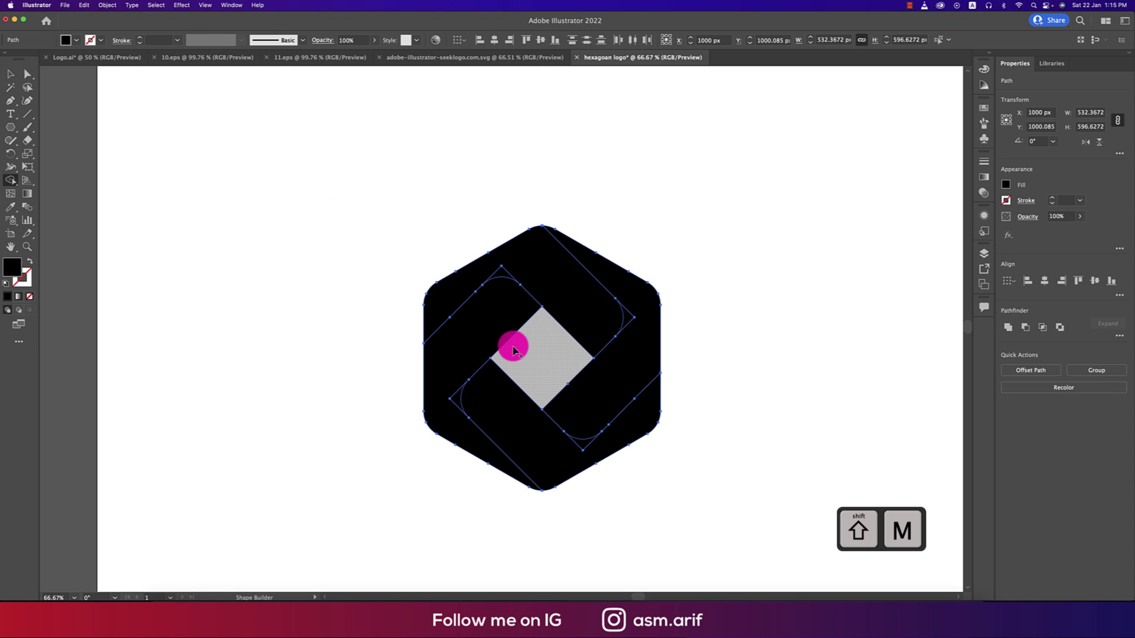
{"action": "left_click", "coordinate": [485, 278]}
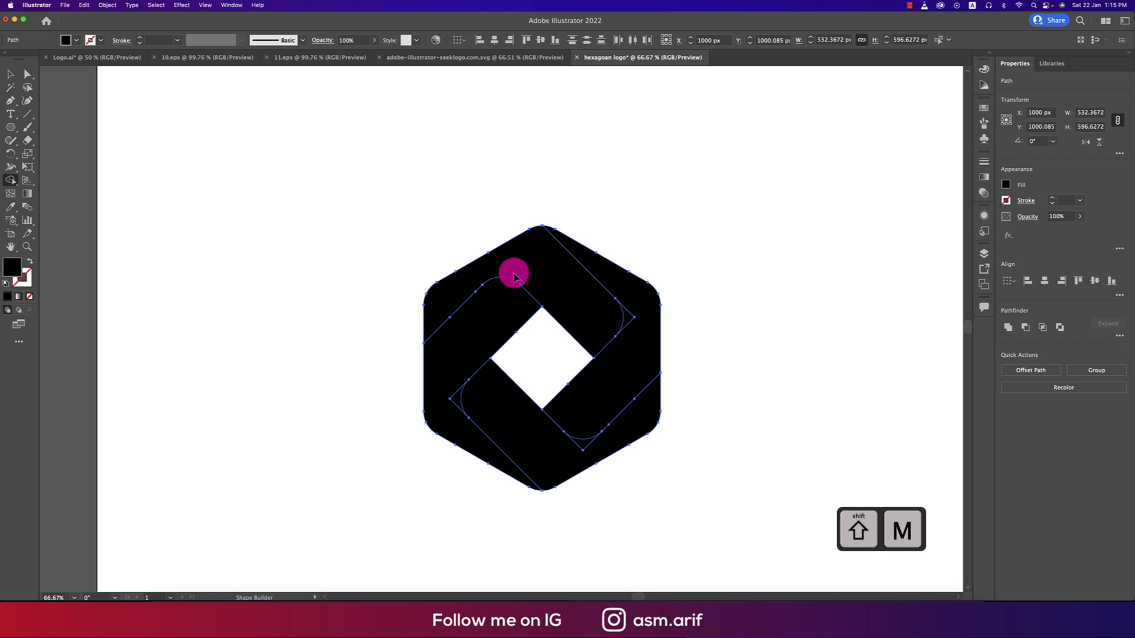
{"action": "left_click", "coordinate": [629, 318]}
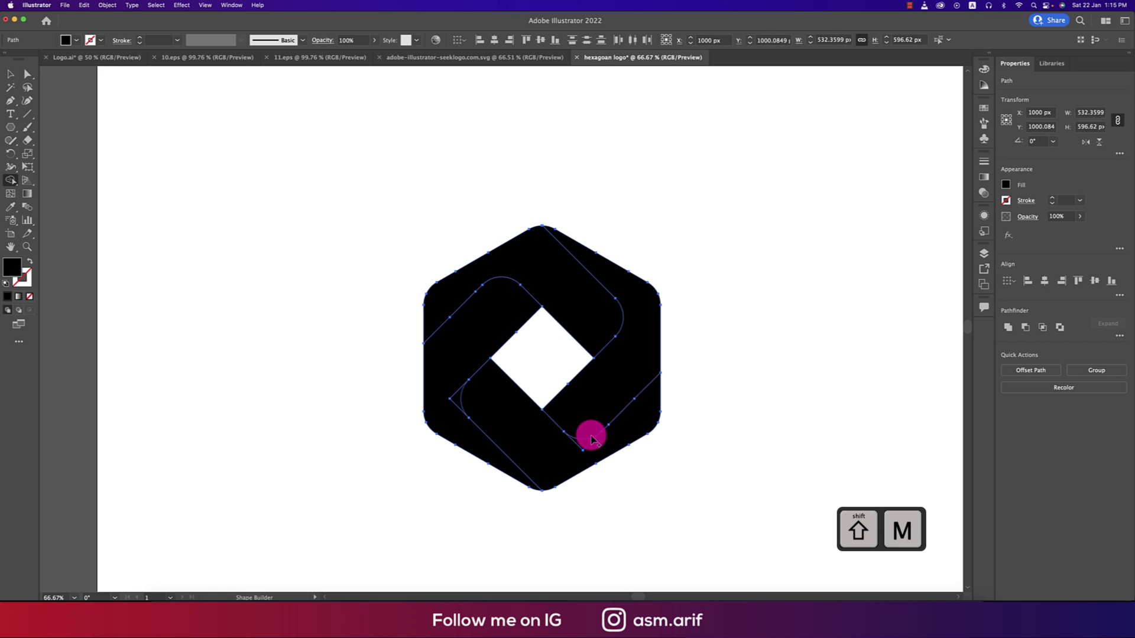
{"action": "left_click", "coordinate": [452, 393]}
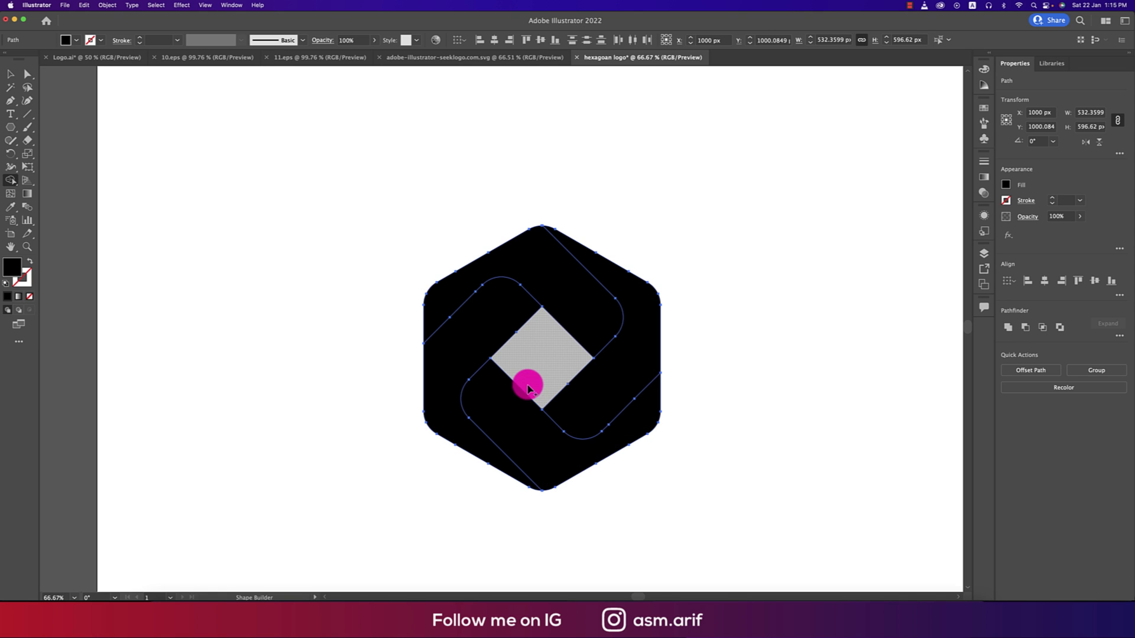
{"action": "left_click", "coordinate": [535, 366]}
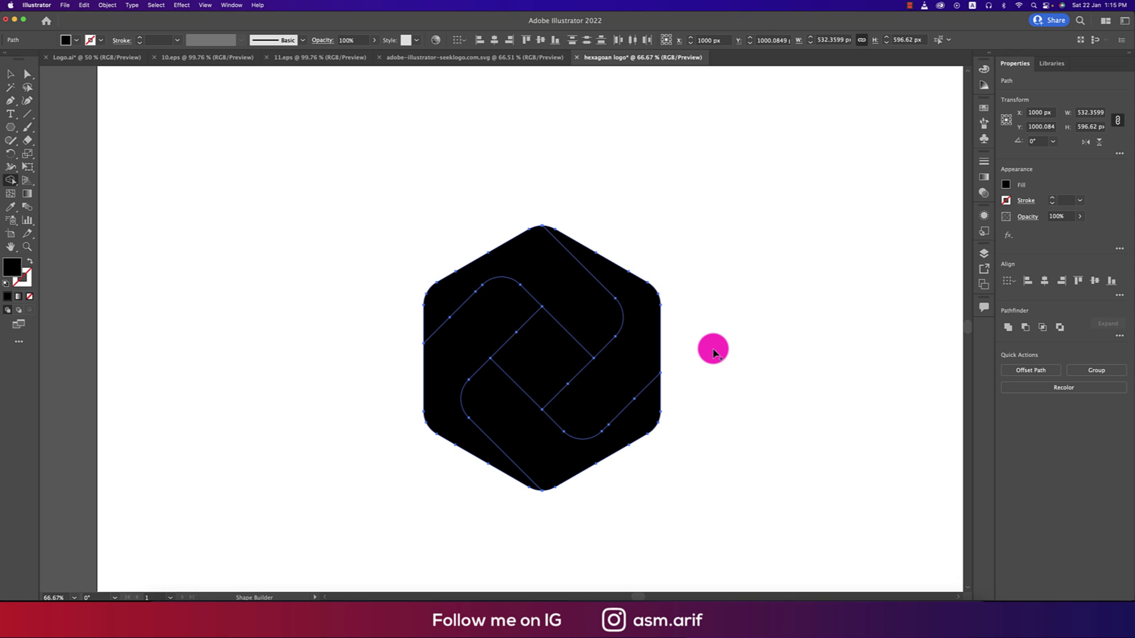
Paste a copy of the centre diamond in front and round all its corners.
{"action": "key", "text": "v"}
{"action": "left_click", "coordinate": [544, 355]}
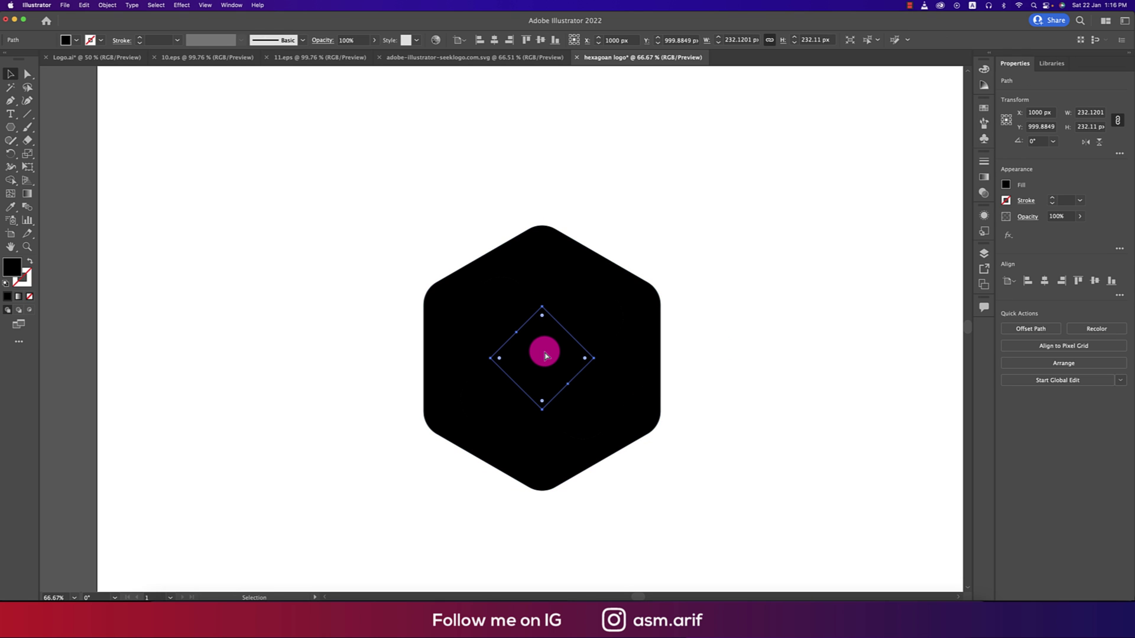
{"action": "key", "text": "super+c"}
{"action": "key", "text": "super+f"}
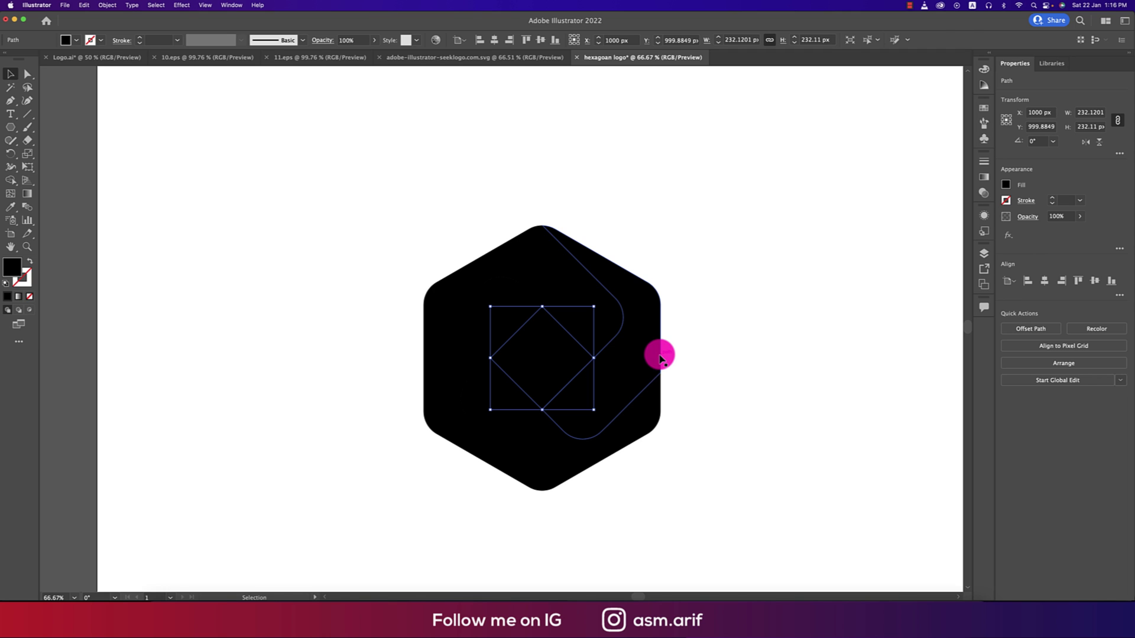
{"action": "key", "text": "a"}
{"action": "left_click_drag", "start_coordinate": [542, 316], "coordinate": [547, 336]}
Merge the band regions with Shape Builder (Shift+M) and delete the inner rounded square to leave a hole.
{"action": "left_click_drag", "start_coordinate": [379, 216], "coordinate": [727, 472]}
{"action": "scroll", "coordinate": [601, 364], "scroll_direction": "up", "scroll_amount": 1}
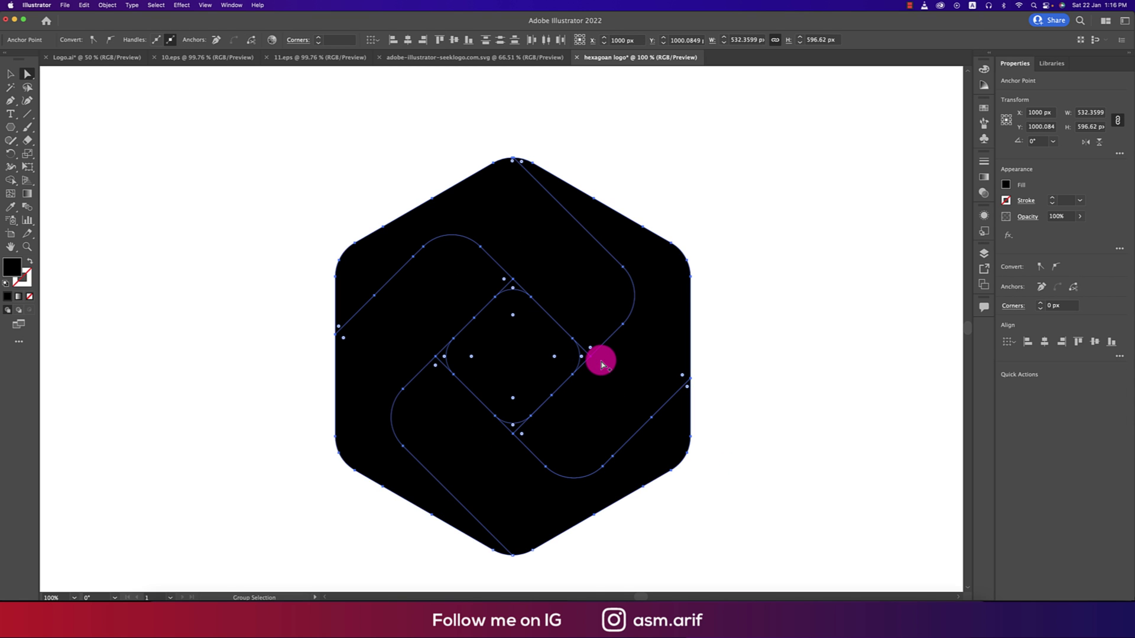
{"action": "scroll", "coordinate": [601, 364], "scroll_direction": "up", "scroll_amount": 1}
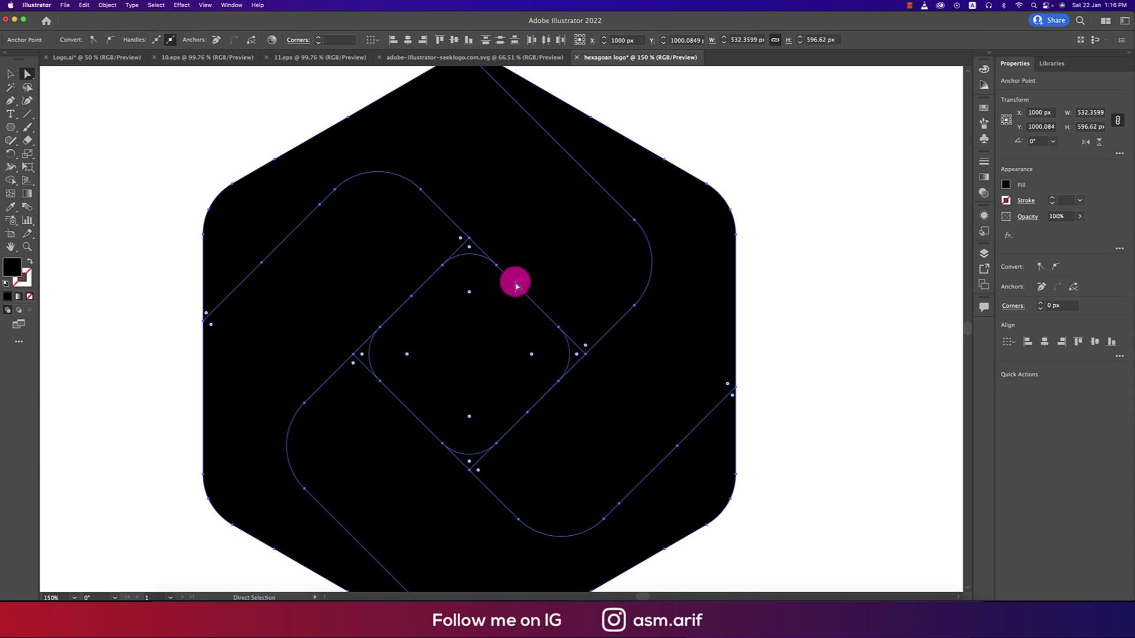
{"action": "scroll", "coordinate": [624, 396], "scroll_direction": "down", "scroll_amount": 1}
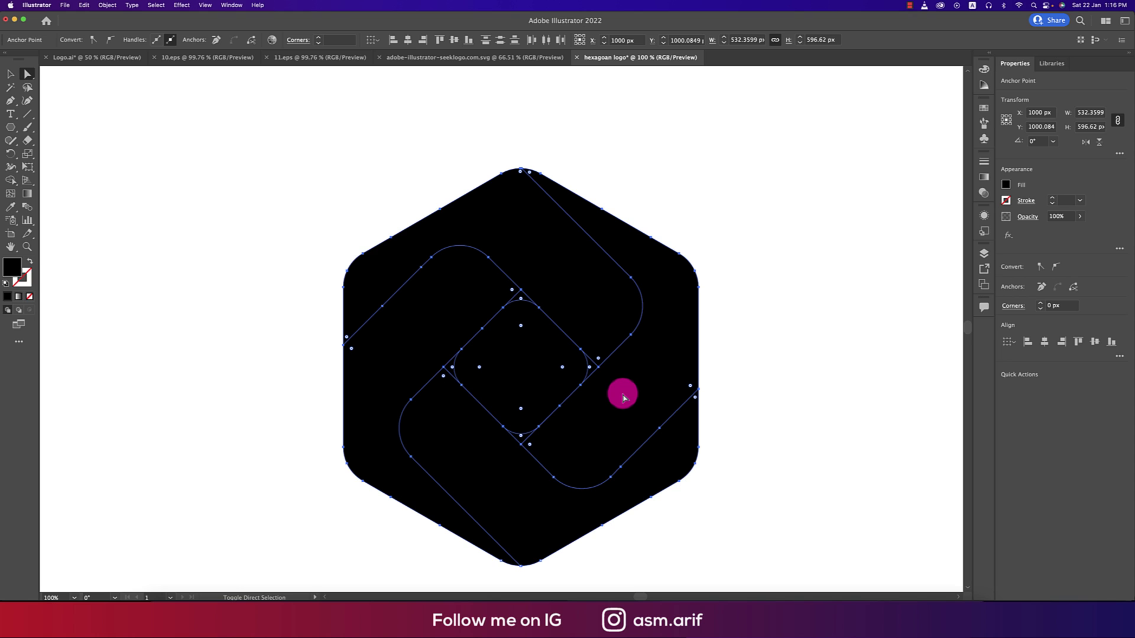
{"action": "key", "text": "shift+m"}
{"action": "left_click", "coordinate": [624, 398]}
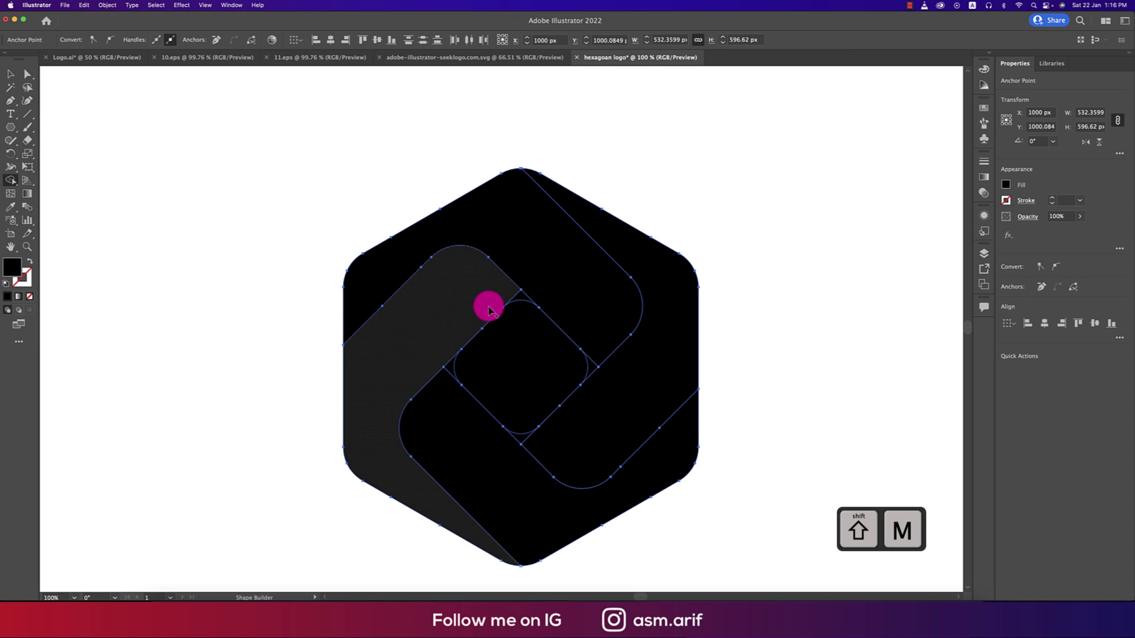
{"action": "left_click", "coordinate": [518, 298]}
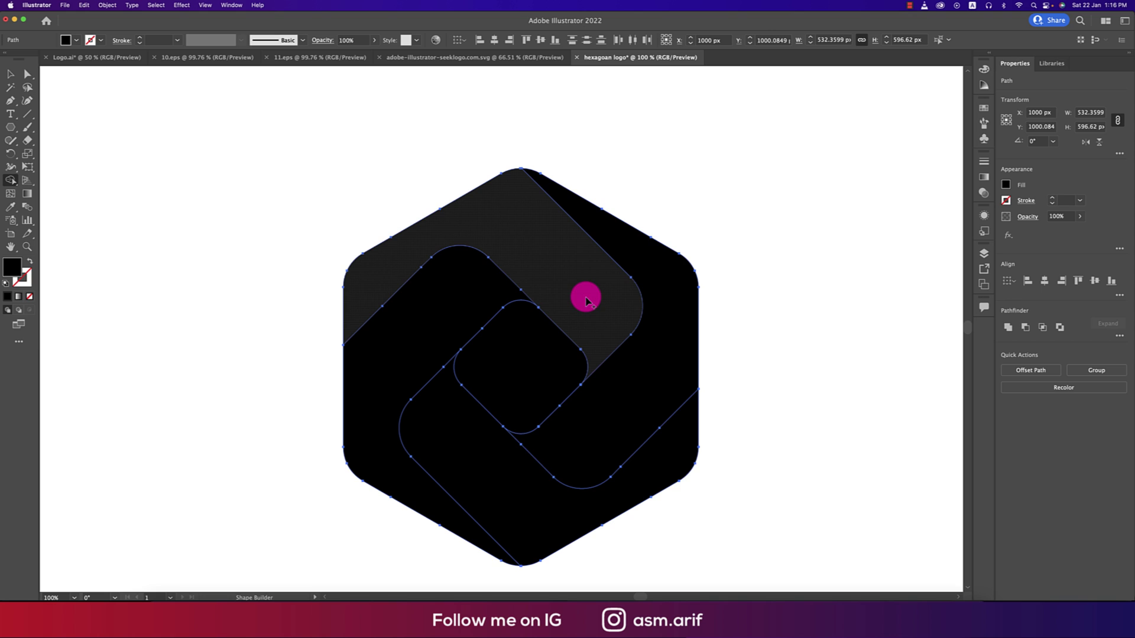
{"action": "left_click", "coordinate": [531, 378], "text": "alt"}
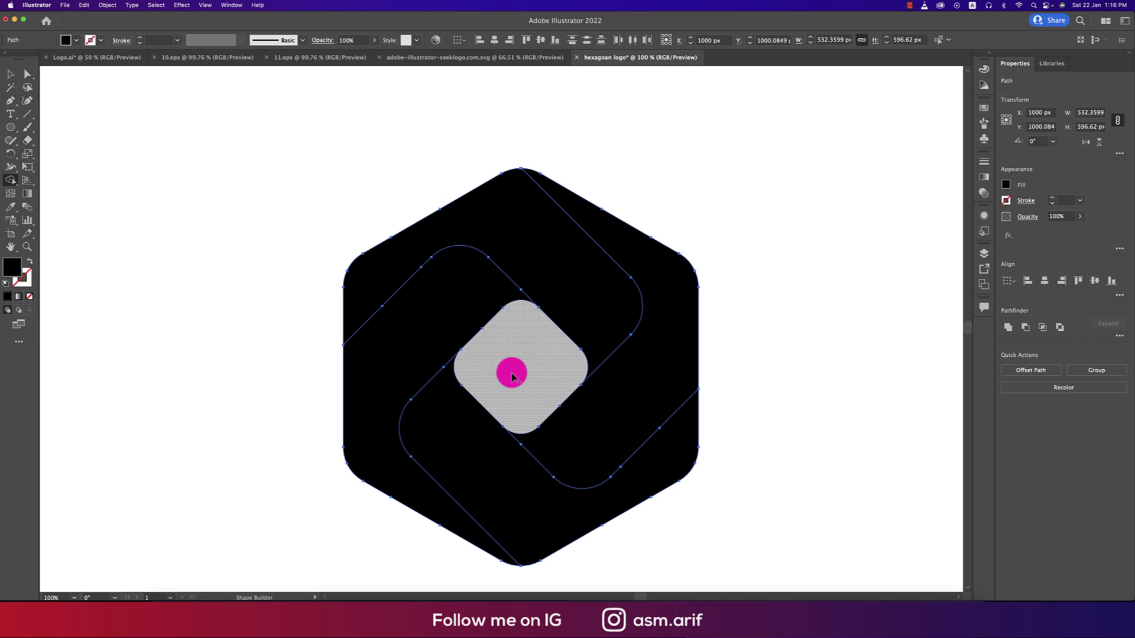
{"action": "scroll", "coordinate": [642, 354], "scroll_direction": "down", "scroll_amount": 3}
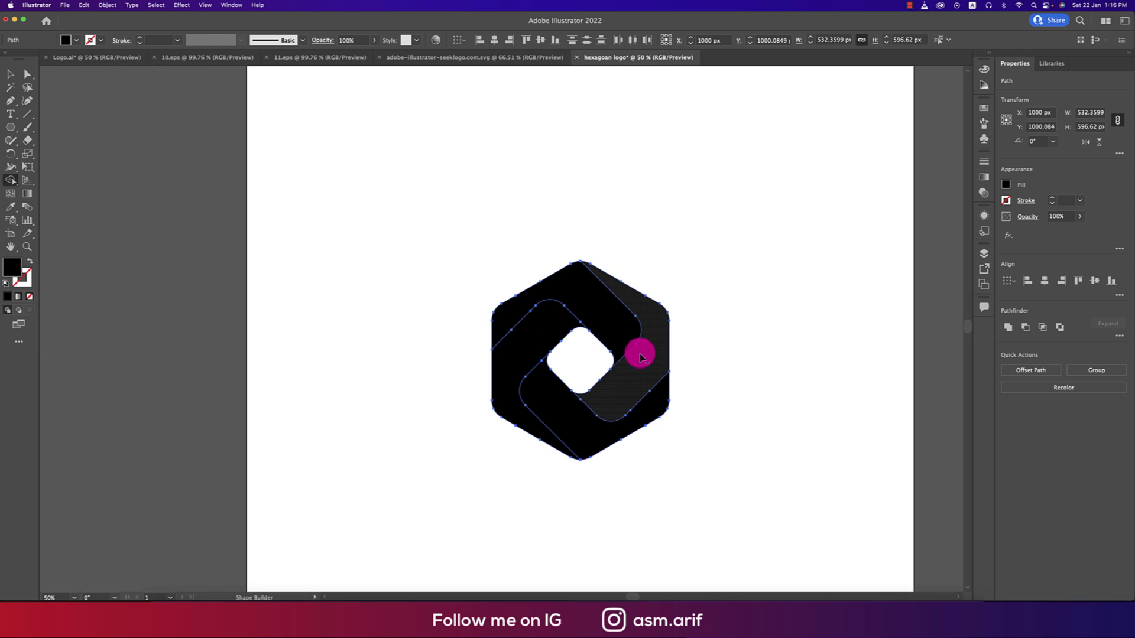
Check the upper, left and bottom band pieces by nudging them, then bring up the Ai logo document.
{"action": "key", "text": "v"}
{"action": "left_click", "coordinate": [747, 383]}
{"action": "left_click", "coordinate": [644, 322]}
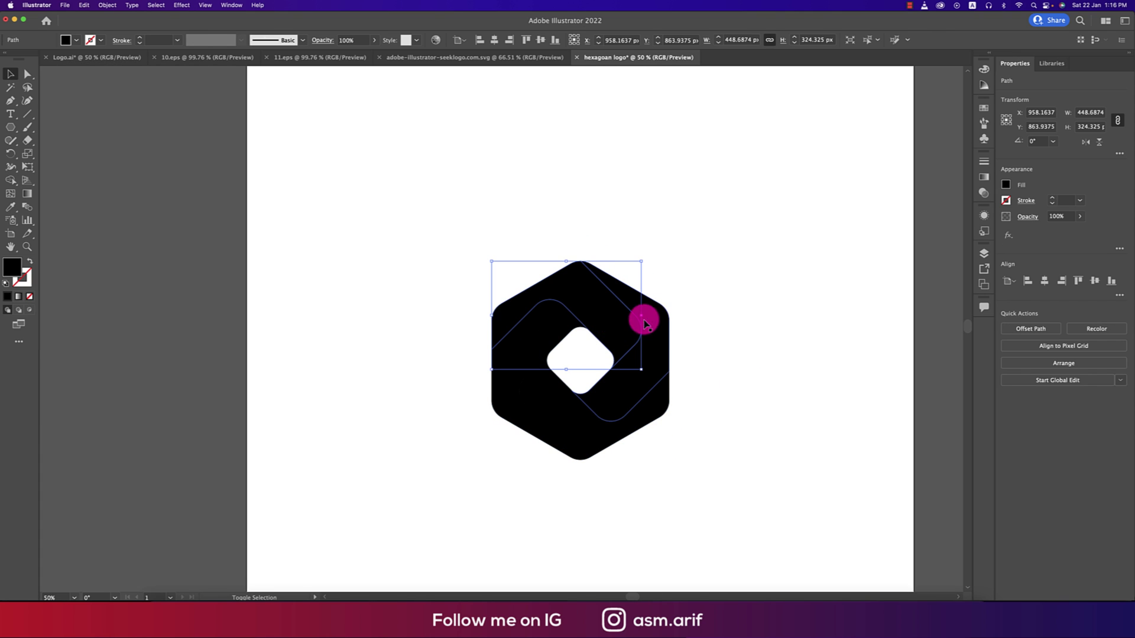
{"action": "left_click", "coordinate": [556, 345], "text": "shift"}
{"action": "left_click", "coordinate": [558, 408], "text": "shift"}
{"action": "mouse_move", "coordinate": [613, 412]}
{"action": "left_mouse_down"}
{"action": "mouse_move", "coordinate": [752, 312]}
{"action": "mouse_move", "coordinate": [612, 420]}
{"action": "left_mouse_up"}
{"action": "left_click", "coordinate": [676, 413]}
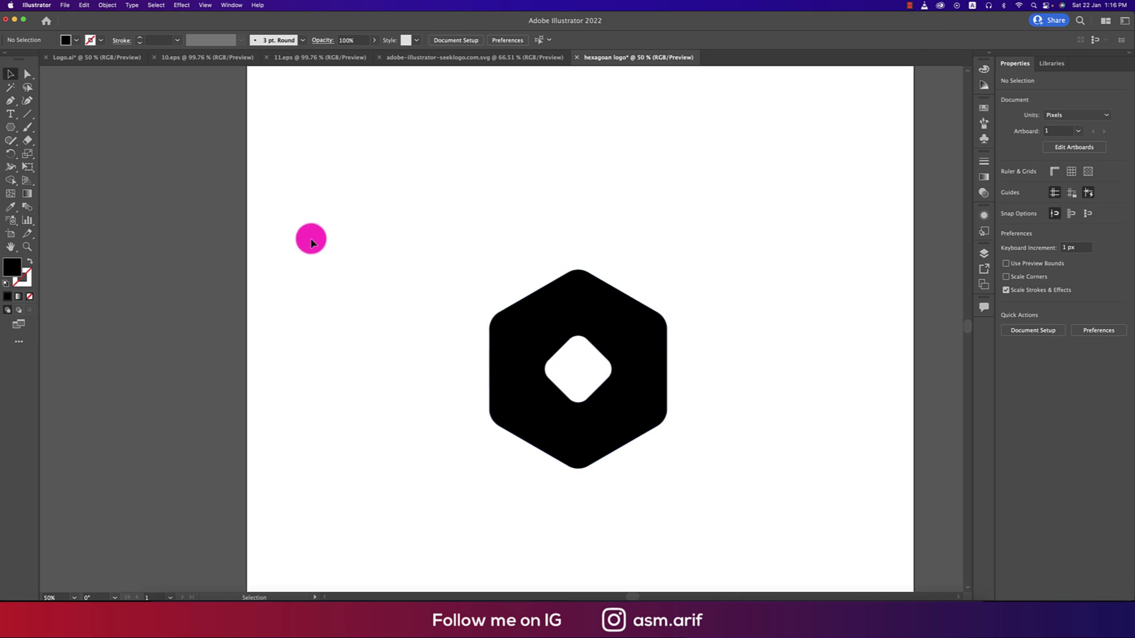
{"action": "left_click", "coordinate": [464, 57]}
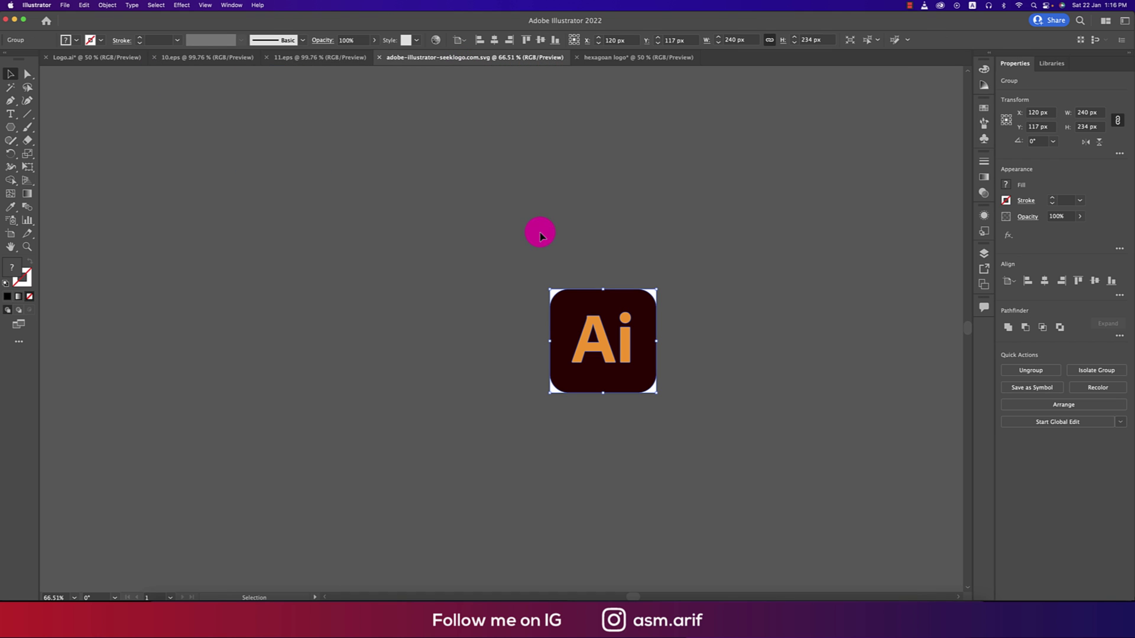
Drag all the 11.eps gradient swatches into the hexagon document above the hexagon, then select the hexagon.
{"action": "left_click", "coordinate": [292, 59]}
{"action": "left_click", "coordinate": [789, 342]}
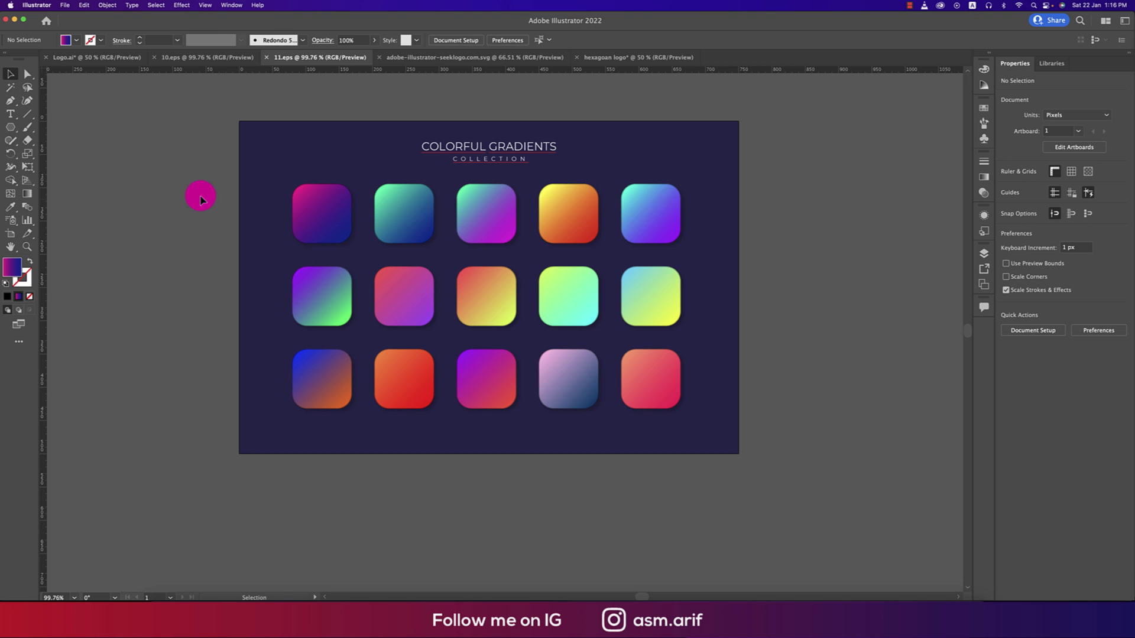
{"action": "key", "text": "super+a"}
{"action": "left_click_drag", "start_coordinate": [697, 339], "coordinate": [593, 57]}
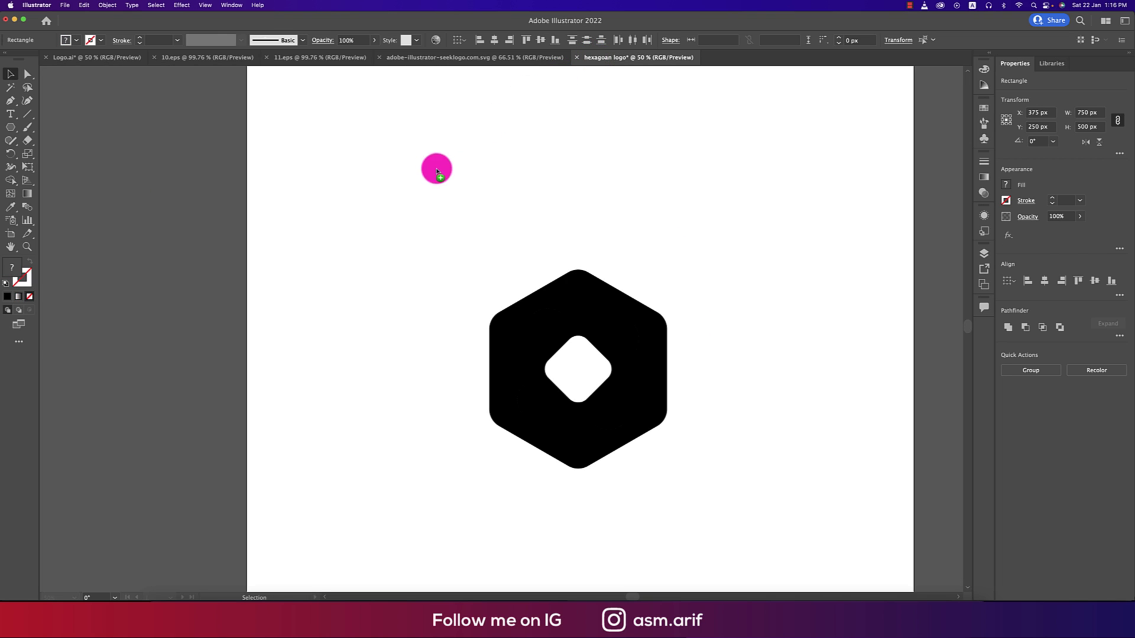
{"action": "left_click_drag", "start_coordinate": [437, 172], "coordinate": [503, 173]}
{"action": "left_click_drag", "start_coordinate": [436, 205], "coordinate": [533, 216]}
{"action": "left_click", "coordinate": [628, 225]}
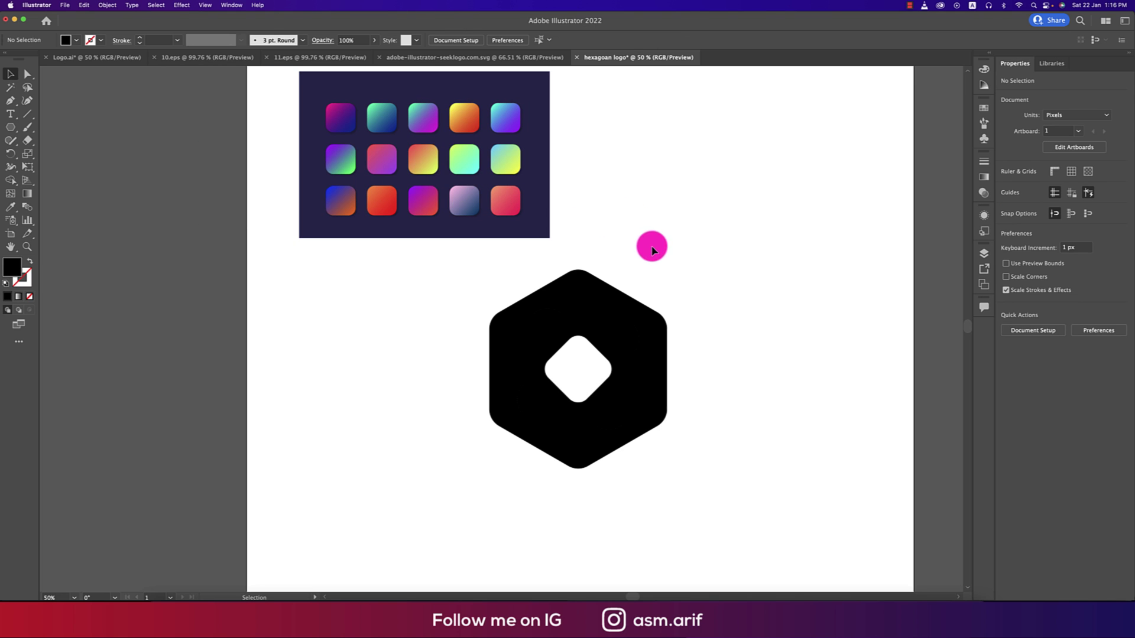
{"action": "left_click_drag", "start_coordinate": [451, 276], "coordinate": [521, 329]}
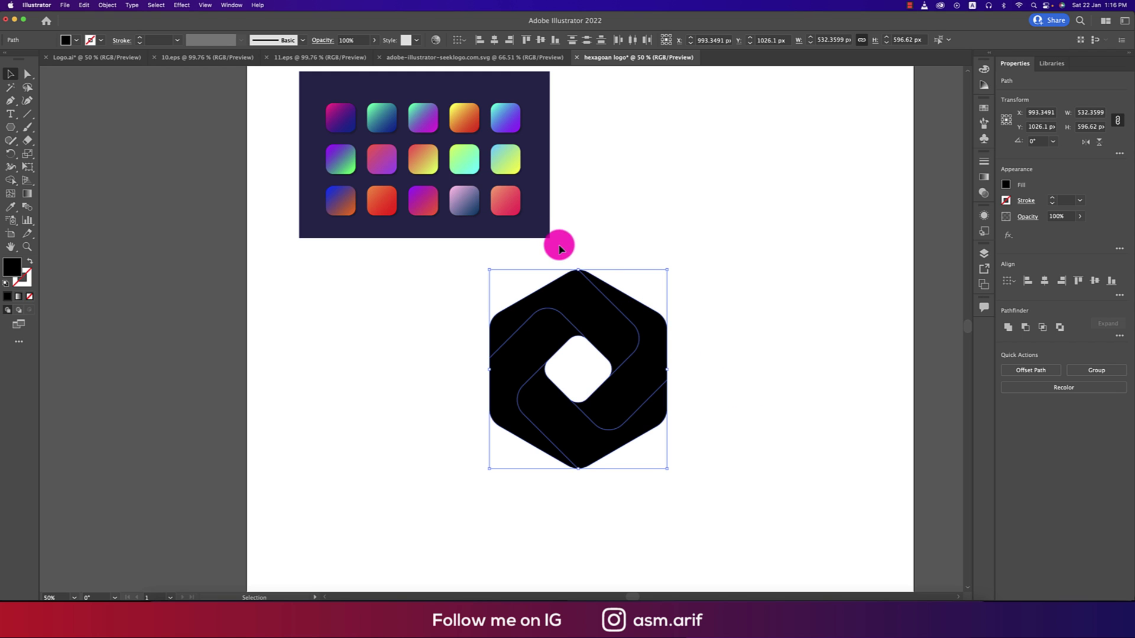
Eyedropper (I) the hexagon with the teal-to-navy swatch, after trying the pink-orange and magenta-purple swatches.
{"action": "key", "text": "i"}
{"action": "left_click", "coordinate": [516, 197]}
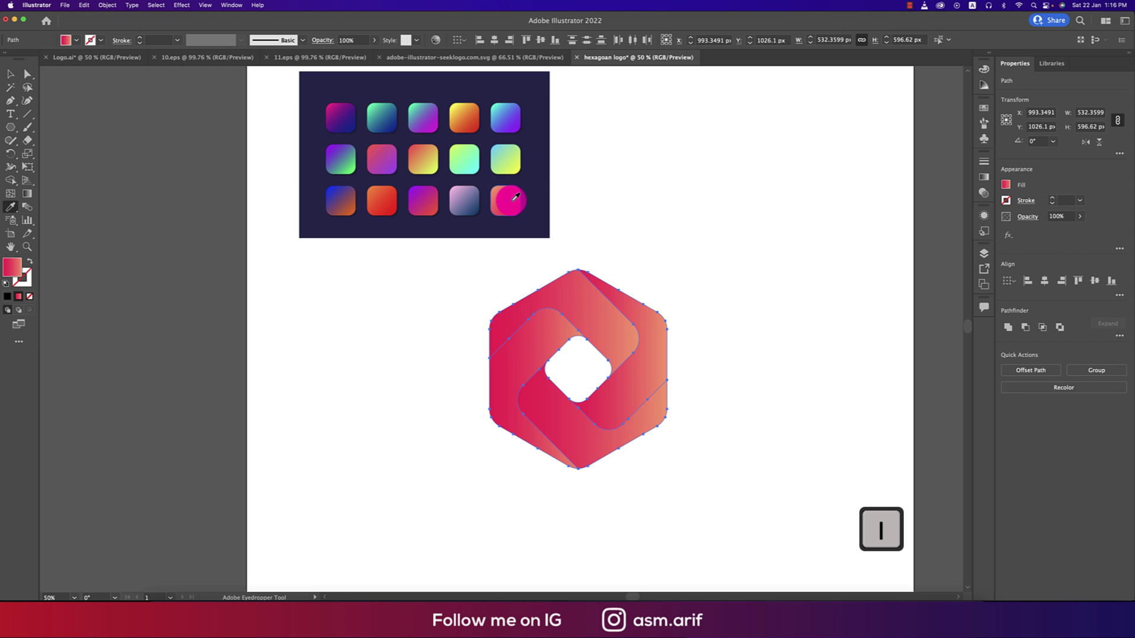
{"action": "left_click", "coordinate": [433, 195]}
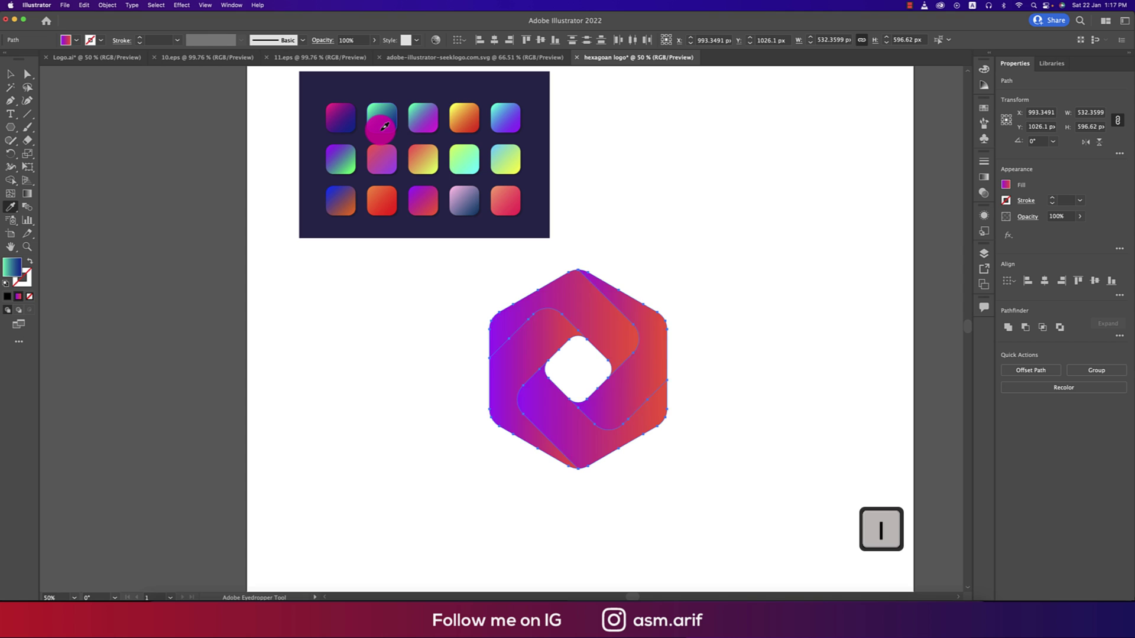
{"action": "left_click", "coordinate": [381, 121]}
{"action": "left_click", "coordinate": [11, 73]}
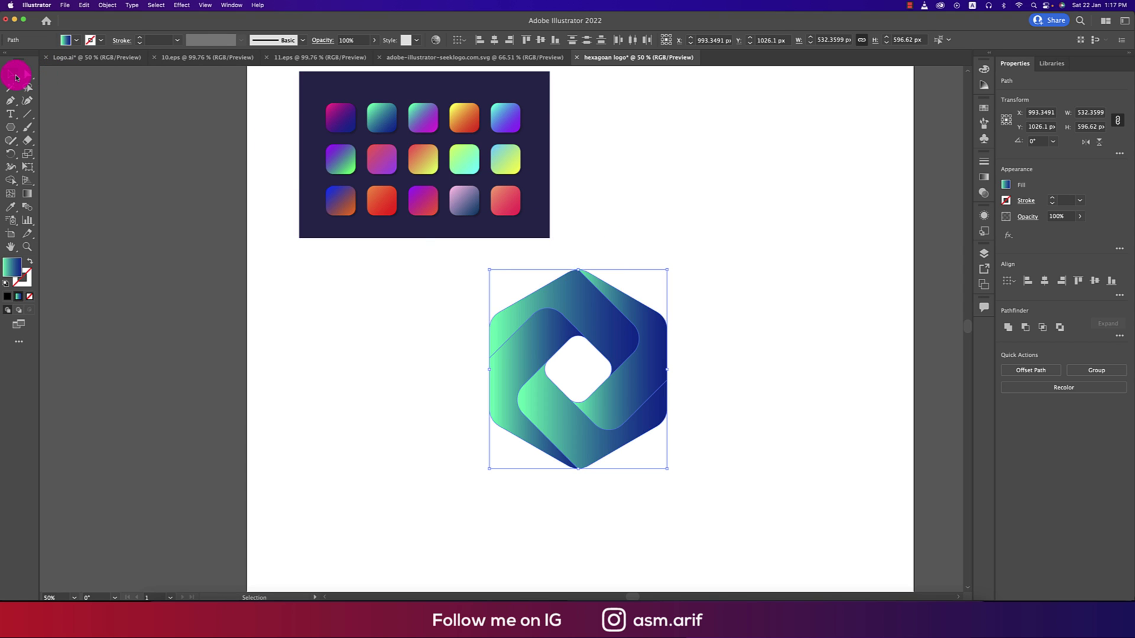
{"action": "left_click", "coordinate": [656, 418]}
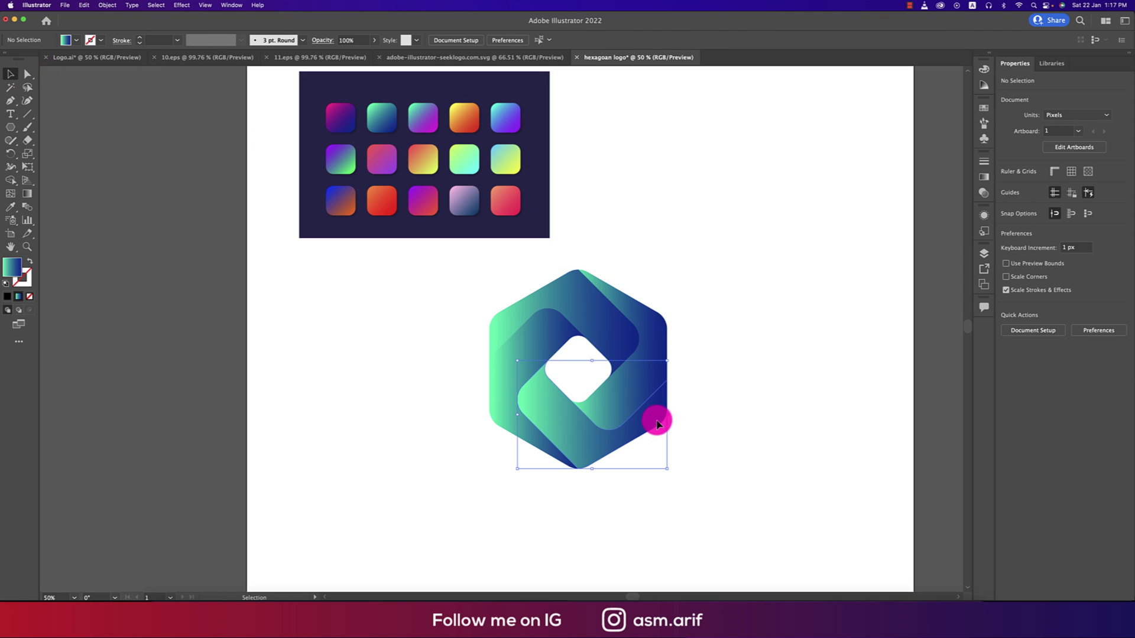
Reverse the gradient direction on the lower and right band pieces in the Gradient panel.
{"action": "left_click", "coordinate": [986, 178]}
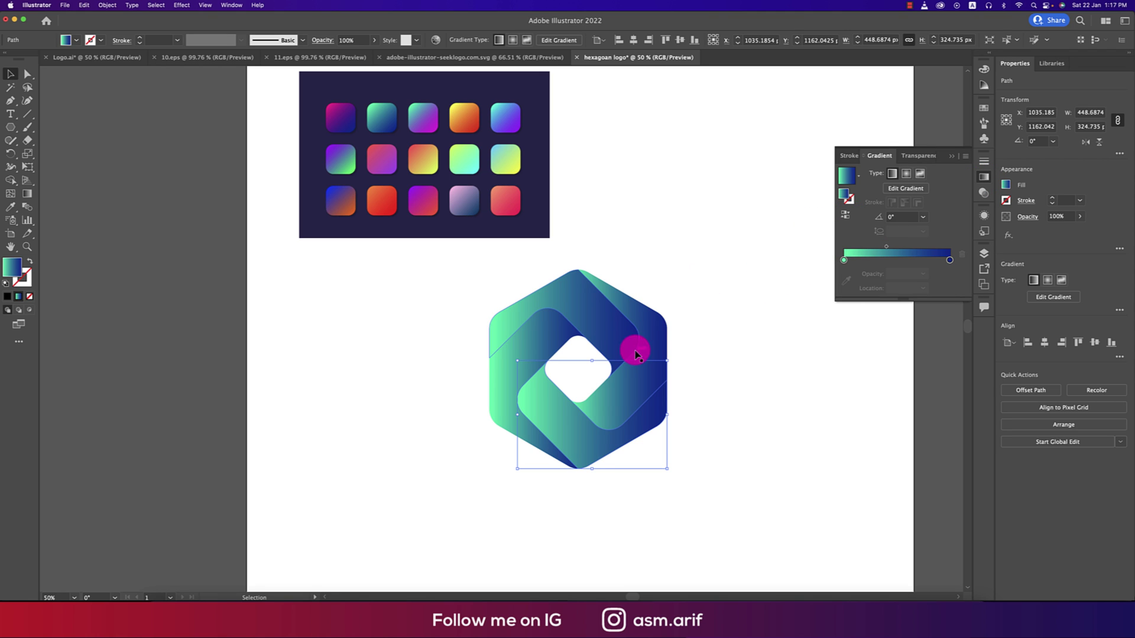
{"action": "left_click", "coordinate": [849, 219]}
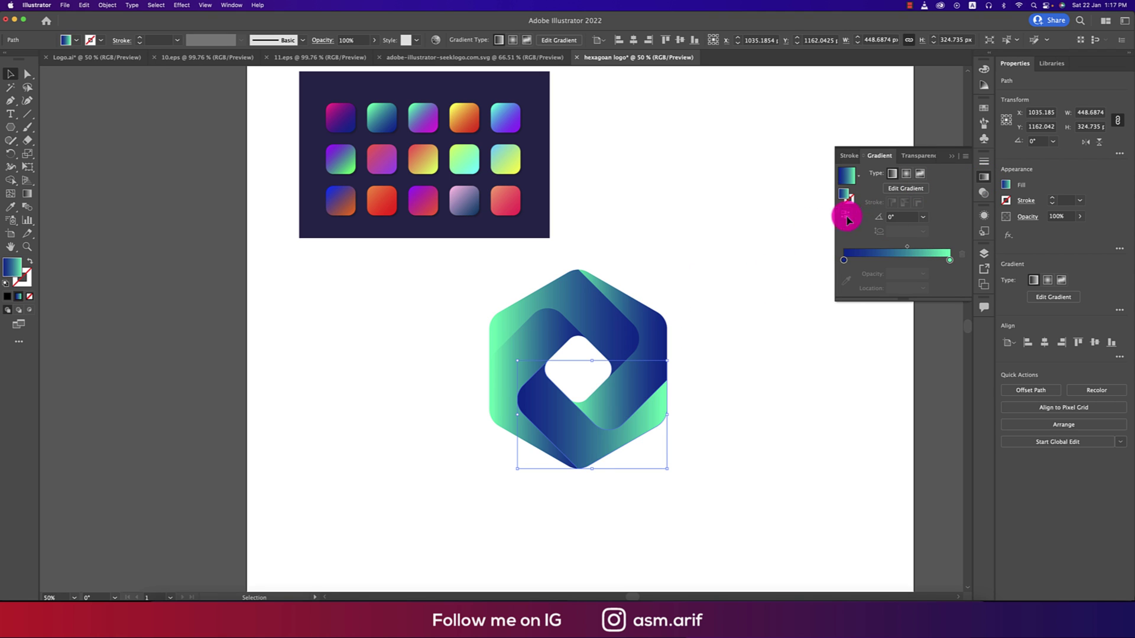
{"action": "left_click", "coordinate": [735, 248]}
{"action": "left_click", "coordinate": [560, 346]}
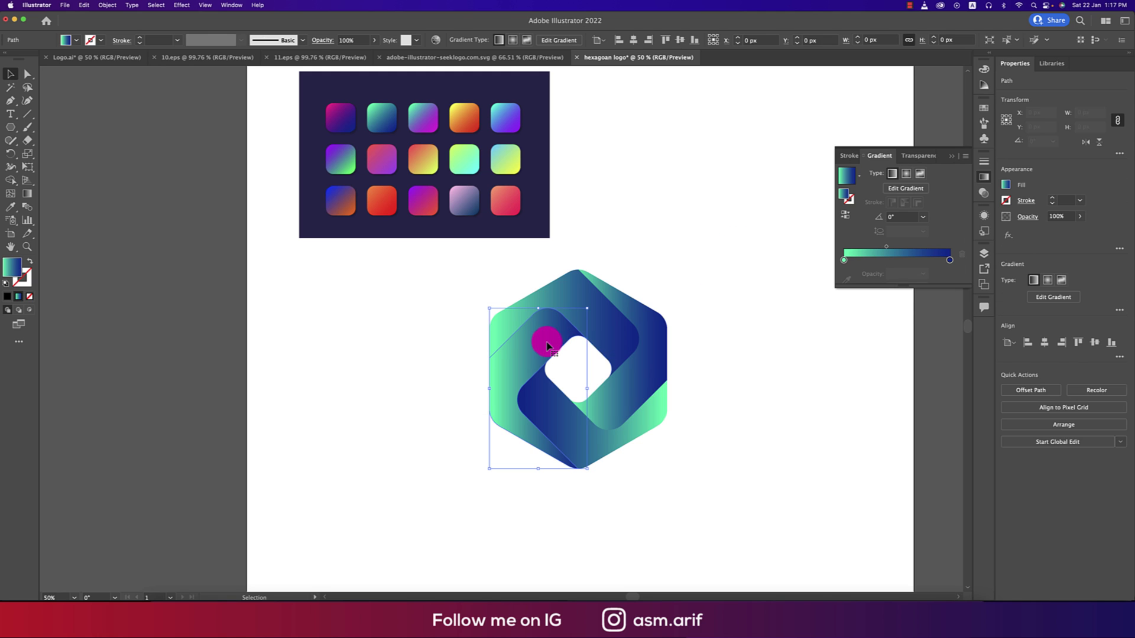
{"action": "left_click", "coordinate": [721, 332]}
{"action": "left_click", "coordinate": [646, 347]}
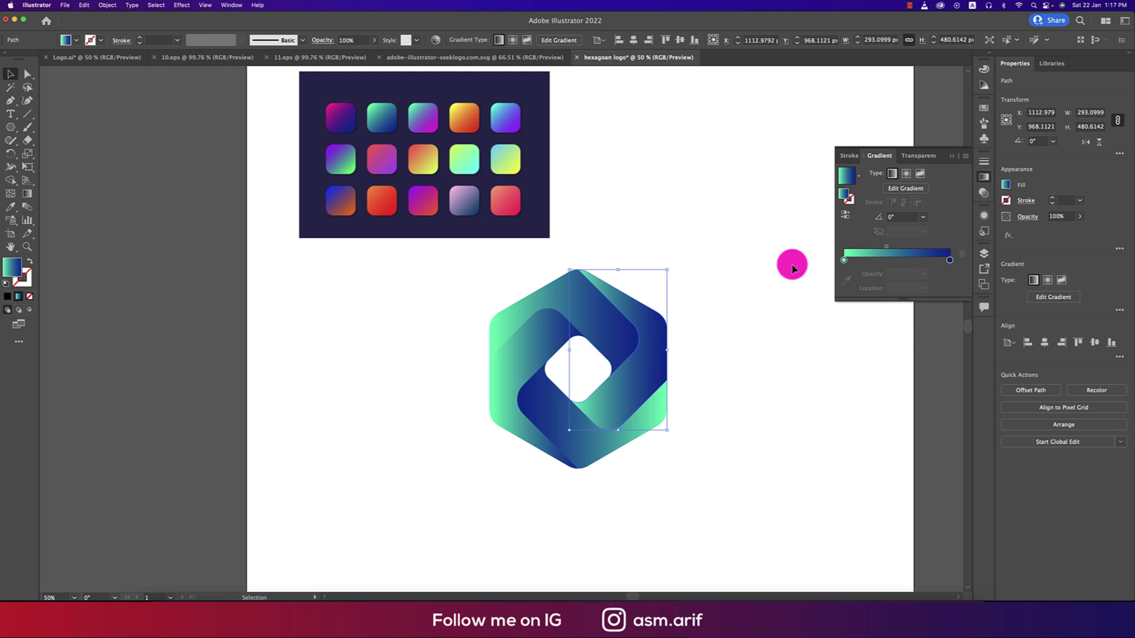
{"action": "left_click", "coordinate": [847, 218]}
{"action": "left_click", "coordinate": [736, 289]}
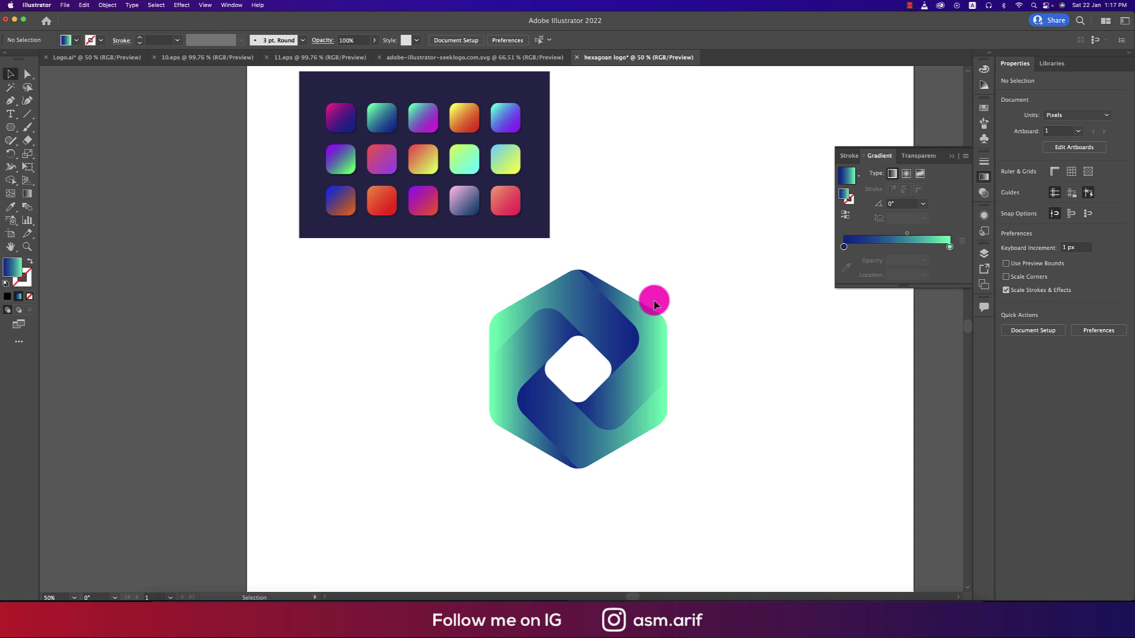
Toggle Reverse Gradient on the lower-left and upper band pieces to test their directions.
{"action": "left_click", "coordinate": [615, 328]}
{"action": "left_click", "coordinate": [704, 317]}
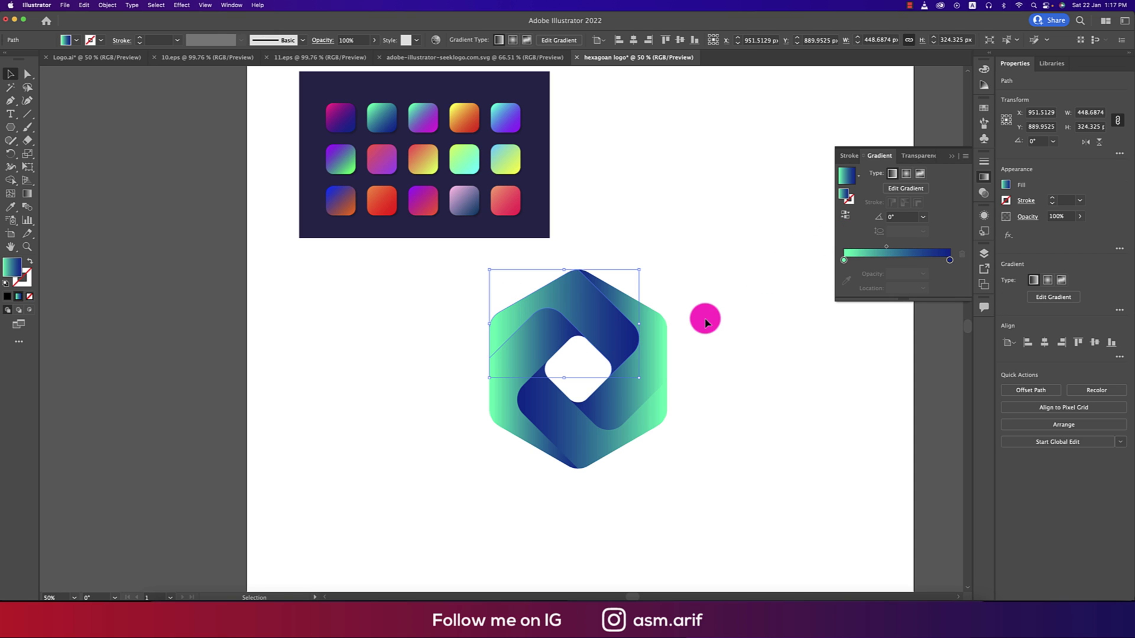
{"action": "left_click", "coordinate": [544, 329]}
{"action": "left_click", "coordinate": [848, 220]}
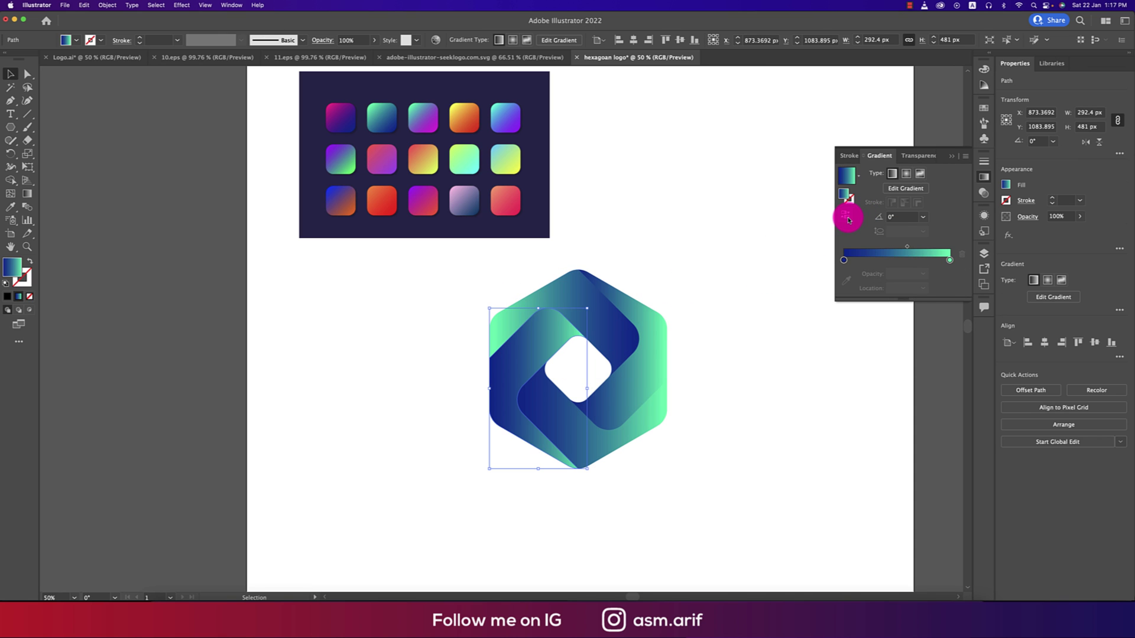
{"action": "left_click", "coordinate": [849, 220]}
{"action": "left_click", "coordinate": [577, 304]}
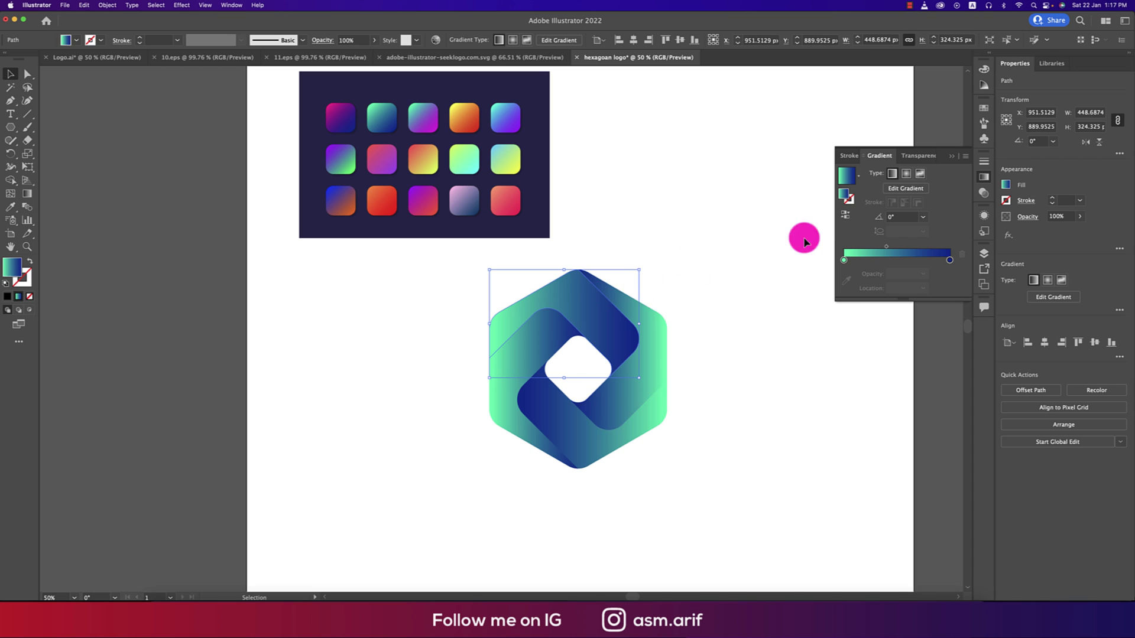
{"action": "left_click", "coordinate": [843, 214]}
{"action": "left_click", "coordinate": [844, 220]}
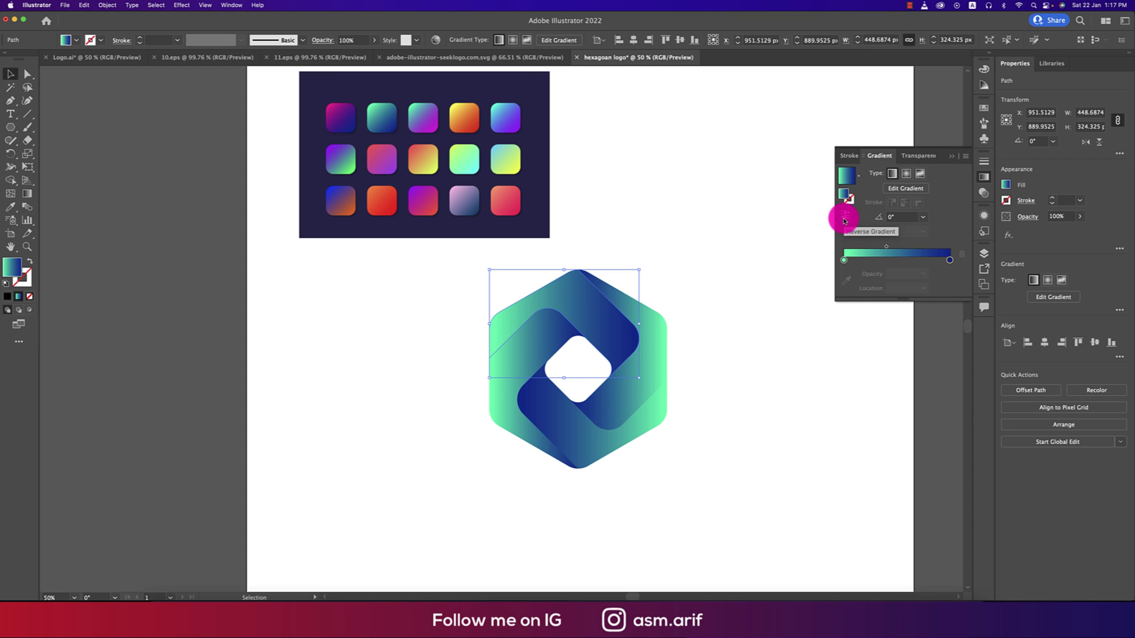
{"action": "left_click", "coordinate": [844, 218]}
{"action": "left_click", "coordinate": [751, 286]}
Redraw the band gradients at diagonal angles with the Gradient tool (G).
{"action": "left_click", "coordinate": [661, 356]}
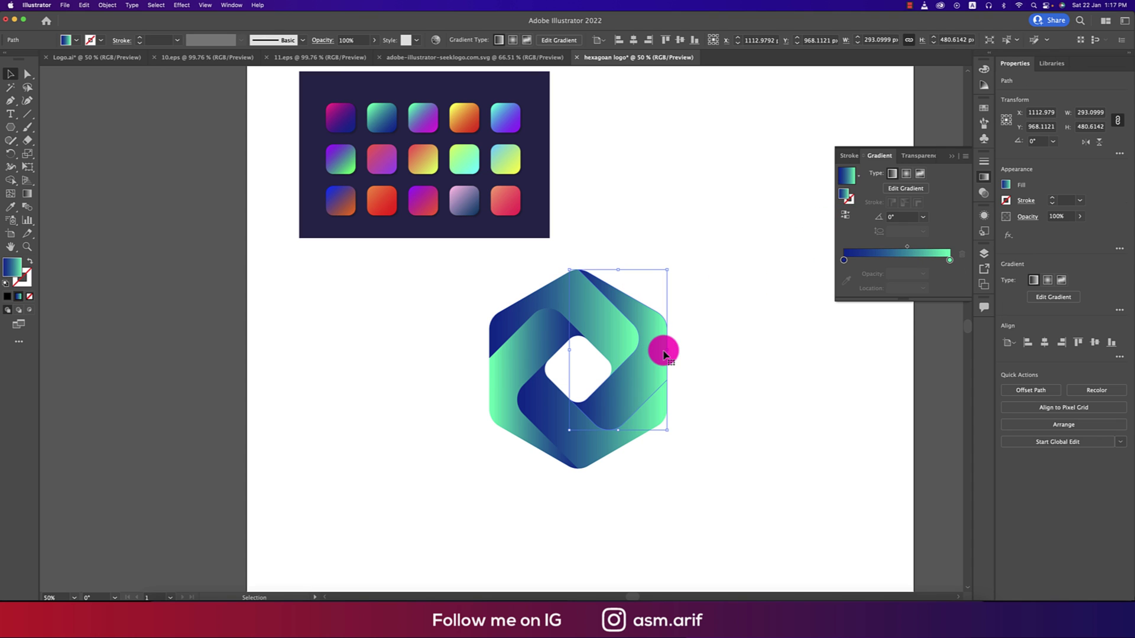
{"action": "key", "text": "g"}
{"action": "mouse_move", "coordinate": [703, 300]}
{"action": "left_mouse_down"}
{"action": "mouse_move", "coordinate": [613, 449]}
{"action": "mouse_move", "coordinate": [628, 395]}
{"action": "mouse_move", "coordinate": [707, 301]}
{"action": "mouse_move", "coordinate": [666, 360]}
{"action": "mouse_move", "coordinate": [568, 380]}
{"action": "left_mouse_up"}
{"action": "mouse_move", "coordinate": [764, 319]}
{"action": "left_mouse_down"}
{"action": "mouse_move", "coordinate": [702, 385]}
{"action": "mouse_move", "coordinate": [552, 392]}
{"action": "left_mouse_up"}
{"action": "mouse_move", "coordinate": [514, 343]}
{"action": "left_mouse_down"}
{"action": "mouse_move", "coordinate": [674, 380]}
{"action": "mouse_move", "coordinate": [629, 353]}
{"action": "left_mouse_up"}
{"action": "mouse_move", "coordinate": [597, 406]}
{"action": "left_mouse_down"}
{"action": "mouse_move", "coordinate": [712, 398]}
{"action": "mouse_move", "coordinate": [661, 398]}
{"action": "mouse_move", "coordinate": [683, 347]}
{"action": "left_mouse_up"}
{"action": "left_click_drag", "start_coordinate": [521, 375], "coordinate": [621, 469]}
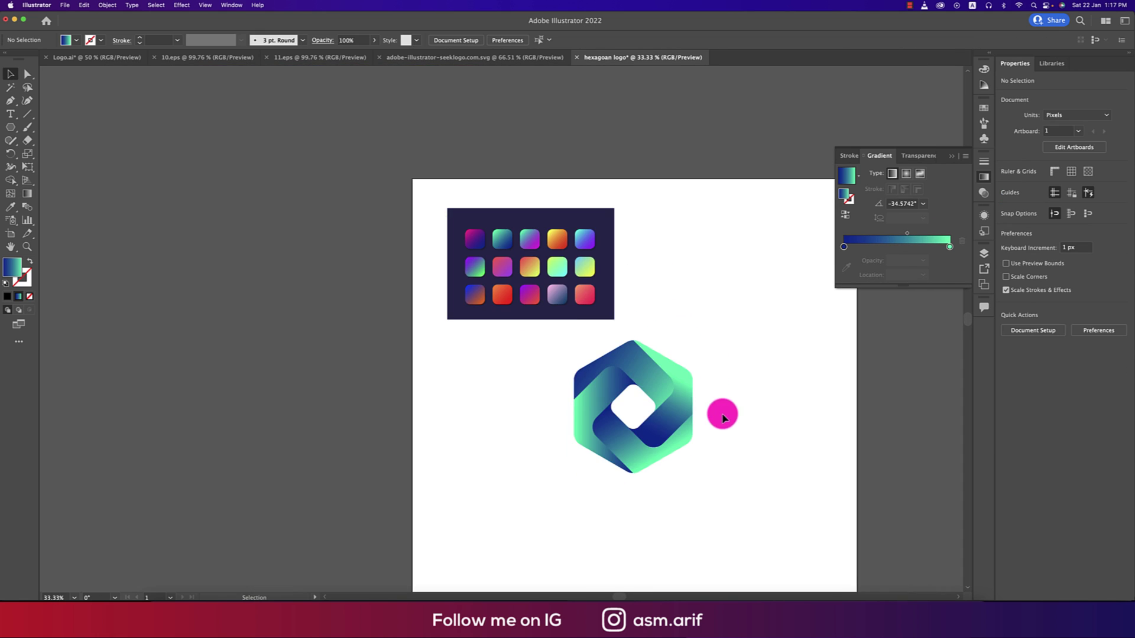
Move the swatch grid off the artboard and draw a 526 px gradient circle at upper left.
{"action": "scroll", "coordinate": [722, 416], "scroll_direction": "right", "scroll_amount": 2}
{"action": "left_click_drag", "start_coordinate": [543, 243], "coordinate": [242, 215]}
{"action": "left_click_drag", "start_coordinate": [11, 127], "coordinate": [51, 155]}
{"action": "left_click_drag", "start_coordinate": [417, 175], "coordinate": [508, 290]}
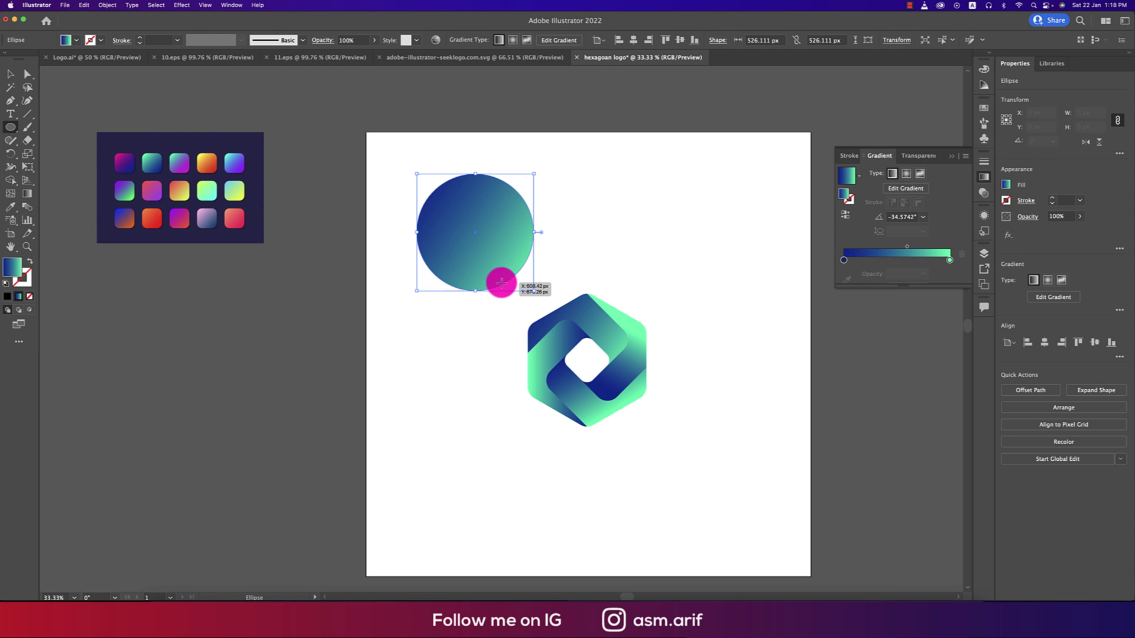
Apply the Orchid gradient preset to the circle and set its stops to black and white.
{"action": "left_click", "coordinate": [861, 178]}
{"action": "left_click", "coordinate": [789, 219]}
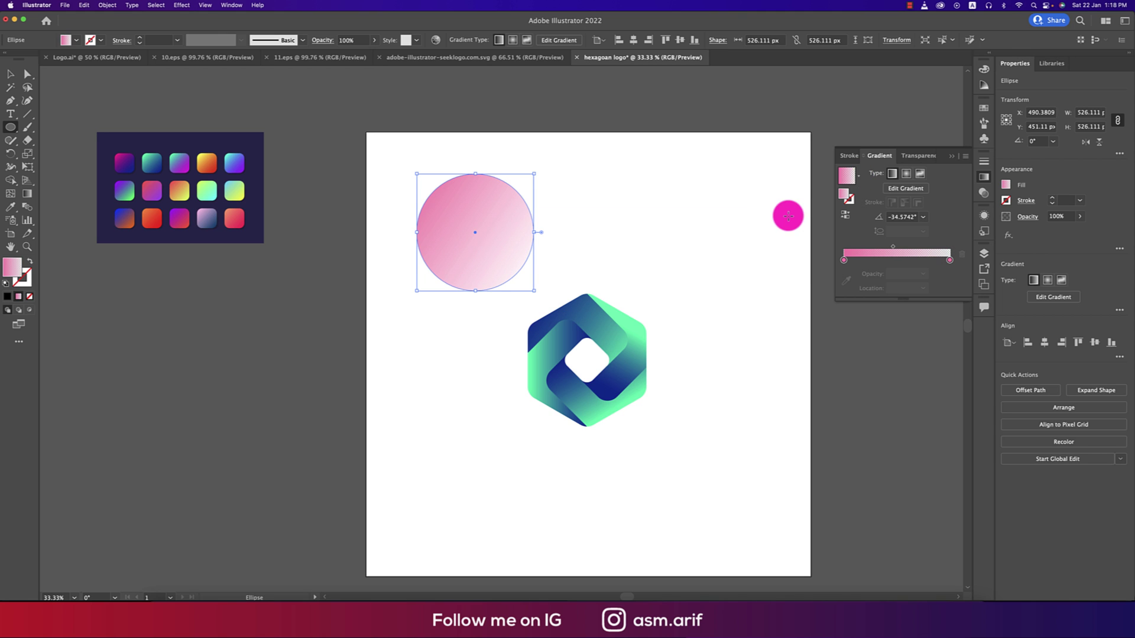
{"action": "double_click", "coordinate": [843, 261]}
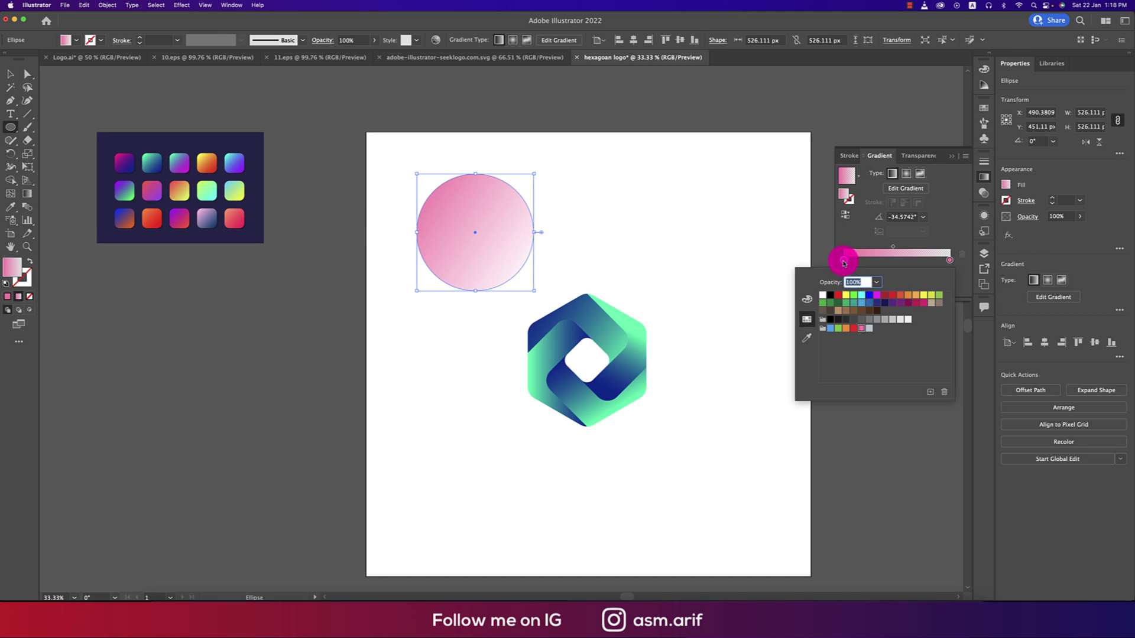
{"action": "left_click", "coordinate": [832, 320]}
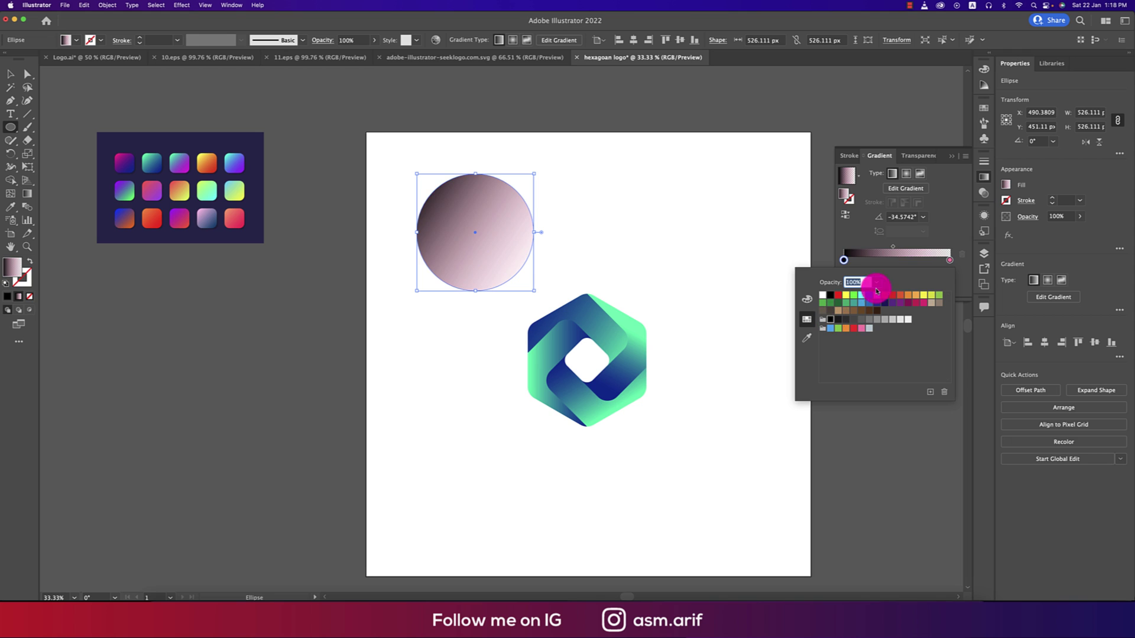
{"action": "double_click", "coordinate": [947, 259]}
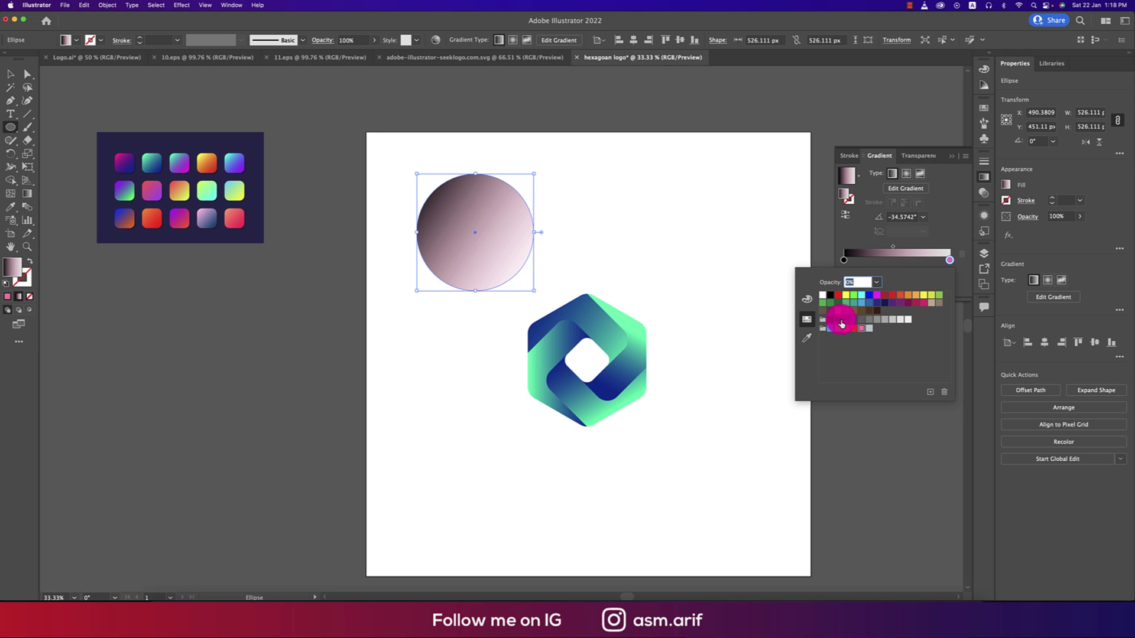
{"action": "left_click", "coordinate": [841, 323]}
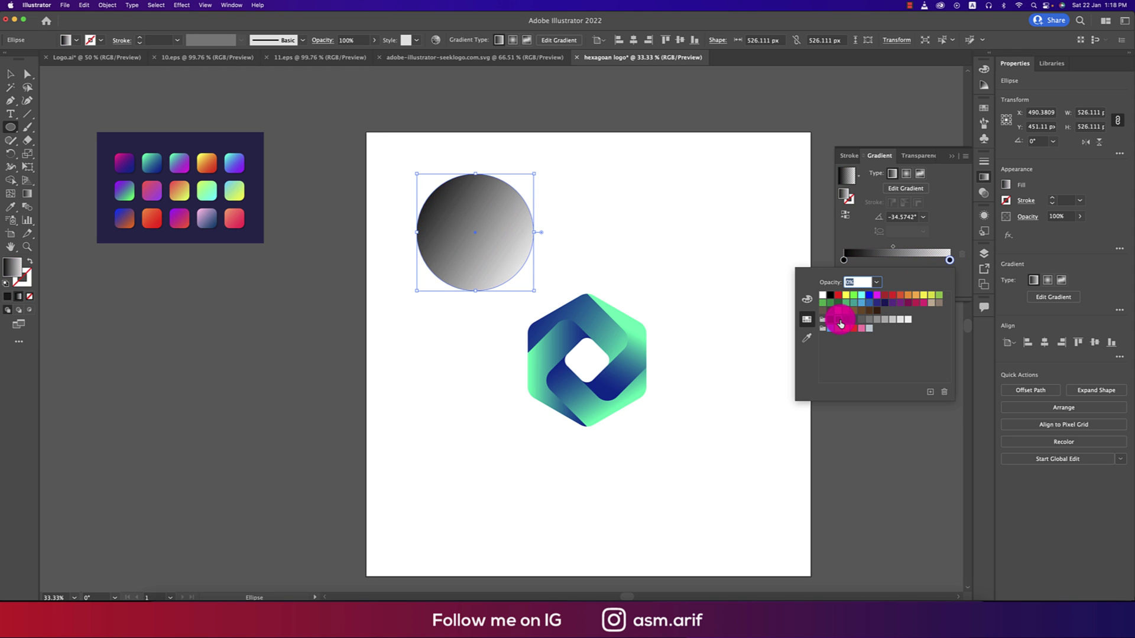
{"action": "left_click", "coordinate": [904, 177]}
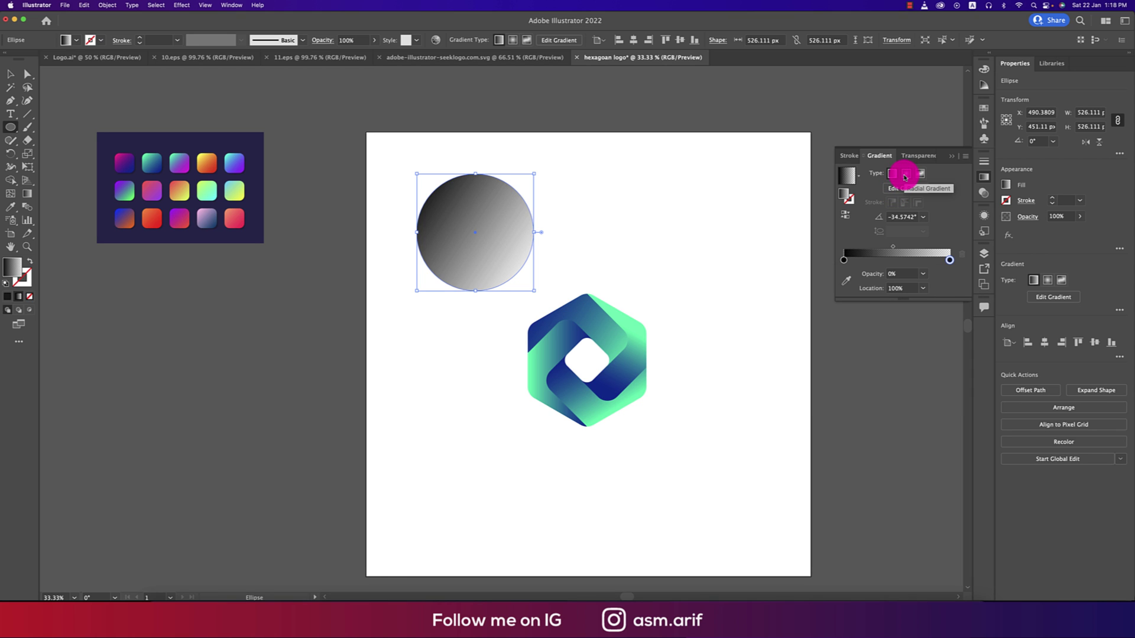
Make the circle's gradient radial and shift its midpoint slightly.
{"action": "left_click", "coordinate": [905, 178]}
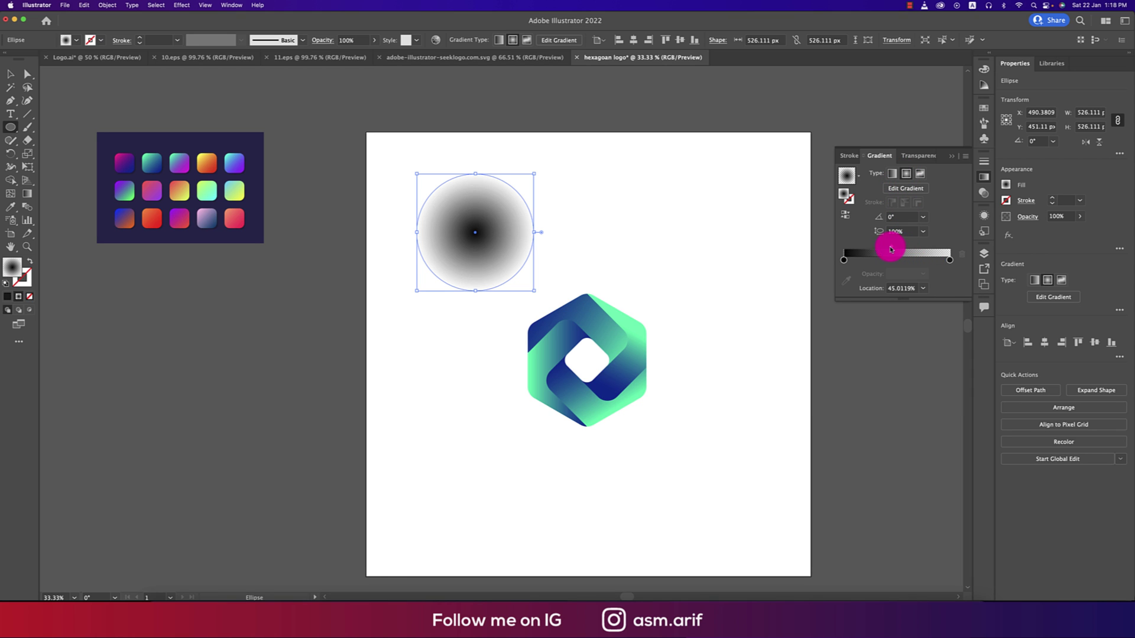
{"action": "left_click_drag", "start_coordinate": [879, 249], "coordinate": [878, 247]}
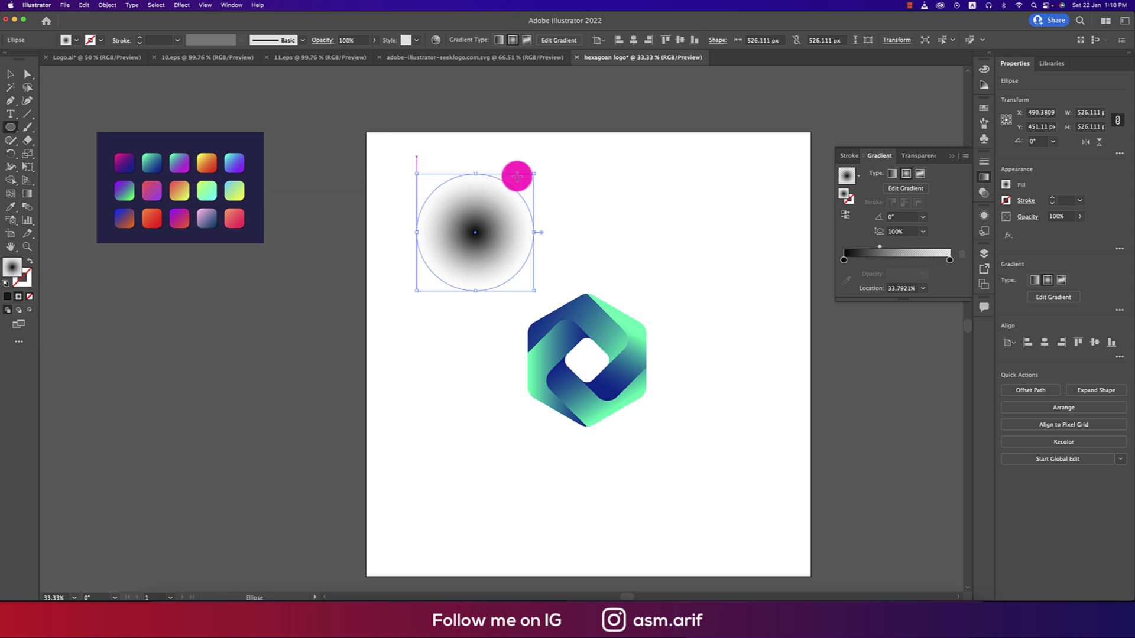
{"action": "left_click", "coordinate": [538, 190]}
{"action": "left_click", "coordinate": [479, 197]}
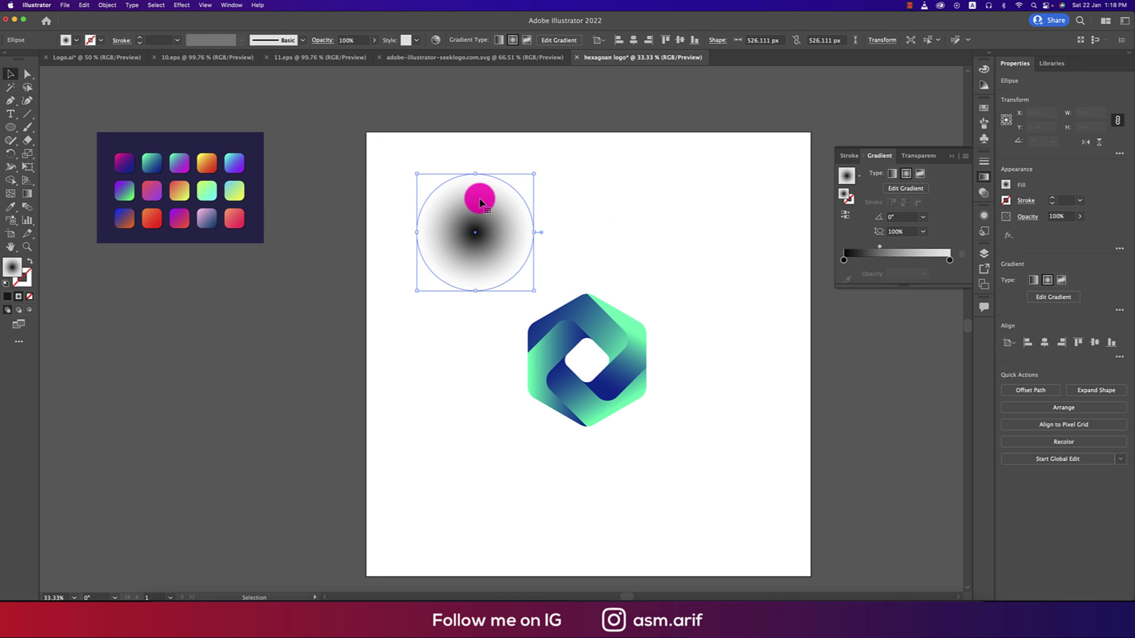
Flatten the circle into an ellipse beneath the hexagon and set its opacity to 27%.
{"action": "left_click_drag", "start_coordinate": [477, 175], "coordinate": [481, 277]}
{"action": "left_click_drag", "start_coordinate": [488, 305], "coordinate": [600, 445]}
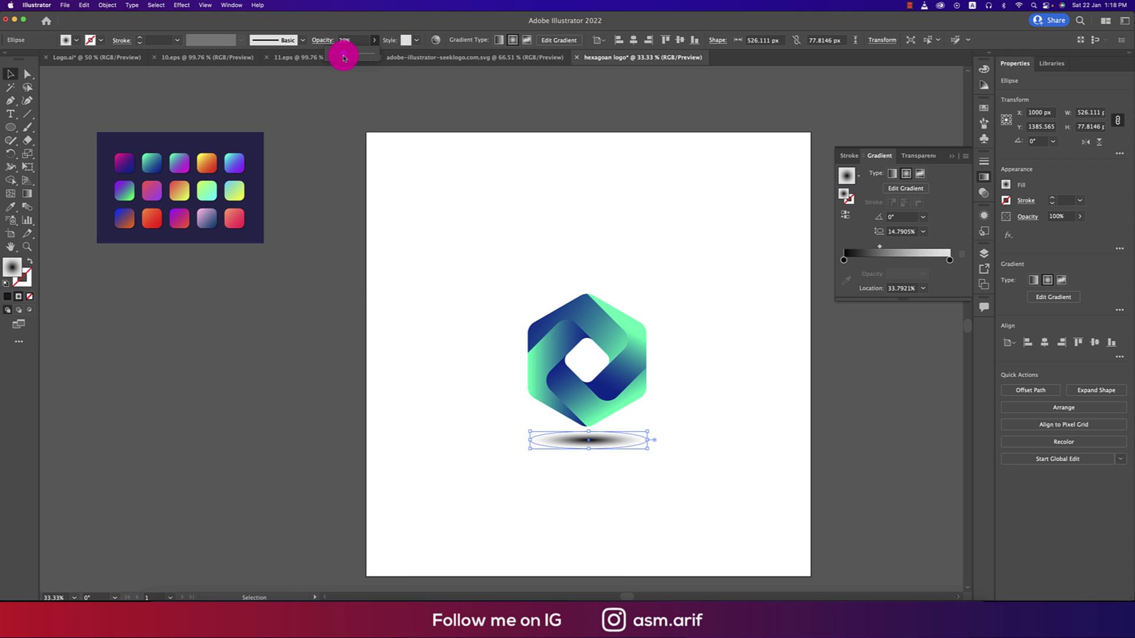
{"action": "left_click", "coordinate": [481, 248]}
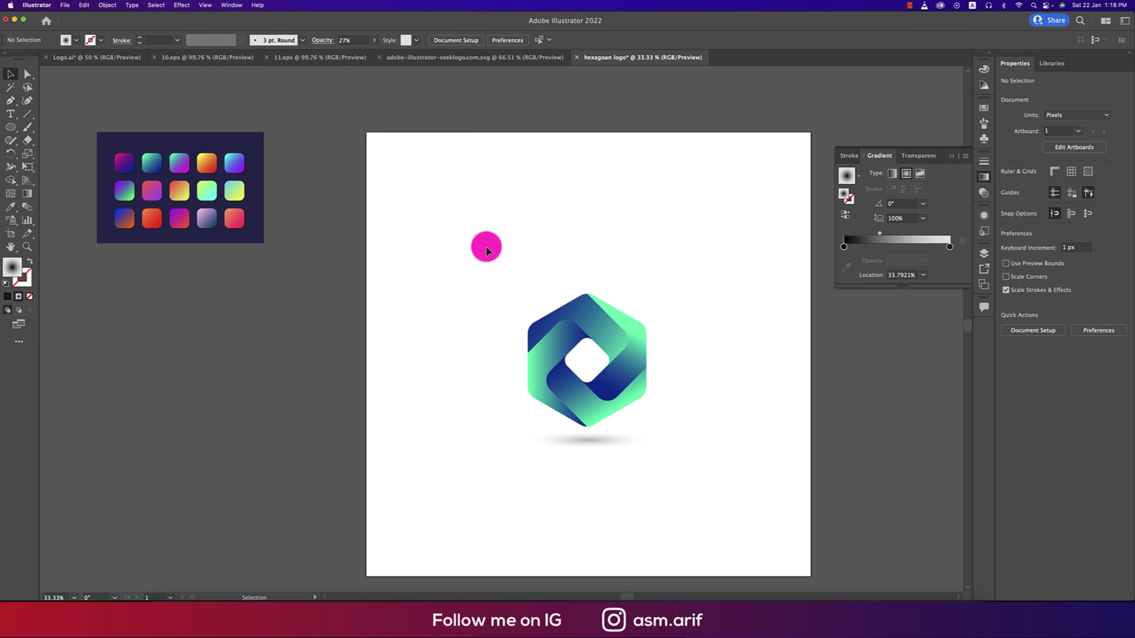
{"action": "left_click", "coordinate": [595, 440]}
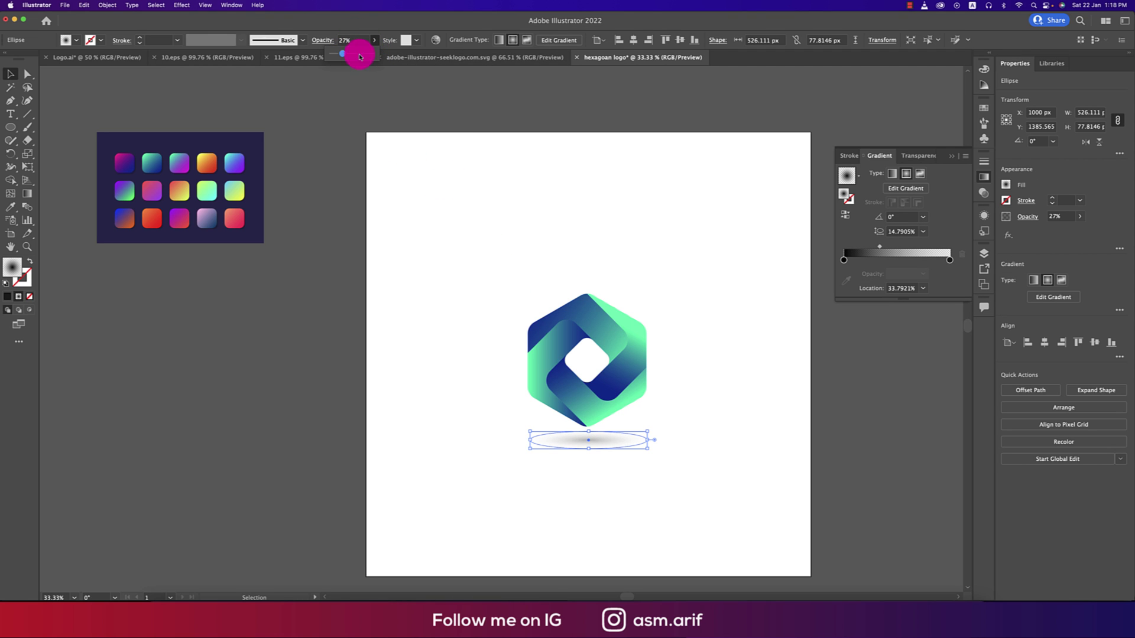
Group the hexagon logo pieces (Cmd+G) and centre the shadow horizontally beneath it.
{"action": "left_click_drag", "start_coordinate": [456, 207], "coordinate": [674, 385]}
{"action": "key", "text": "super+g"}
{"action": "left_click_drag", "start_coordinate": [480, 273], "coordinate": [648, 459]}
{"action": "left_click", "coordinate": [503, 21]}
{"action": "left_click", "coordinate": [495, 40]}
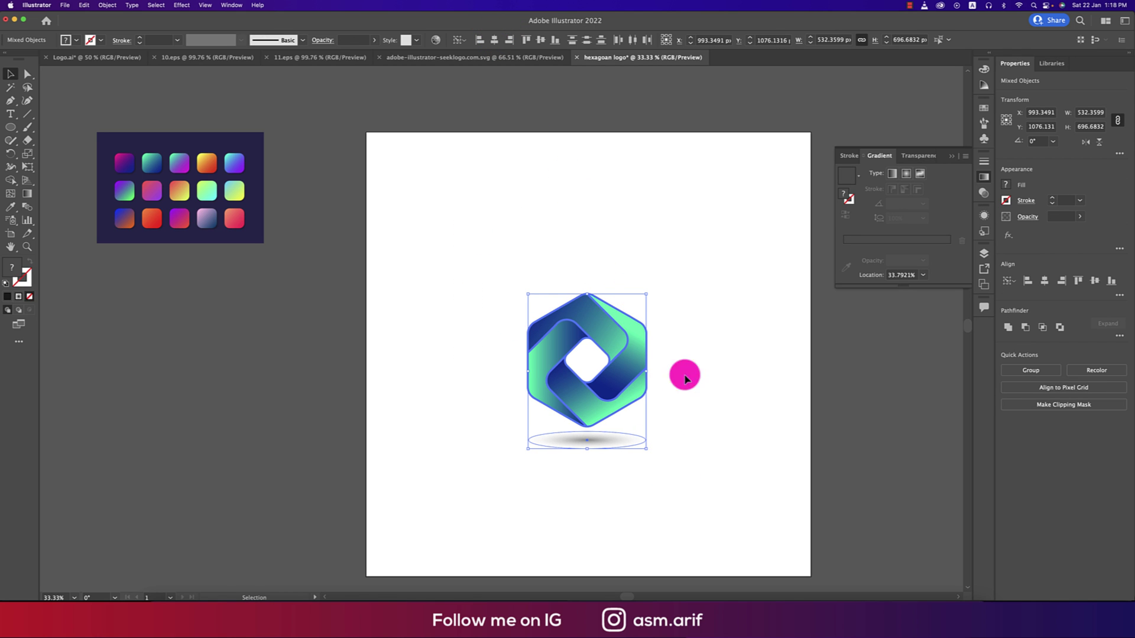
{"action": "left_click", "coordinate": [579, 327]}
{"action": "left_click", "coordinate": [586, 294]}
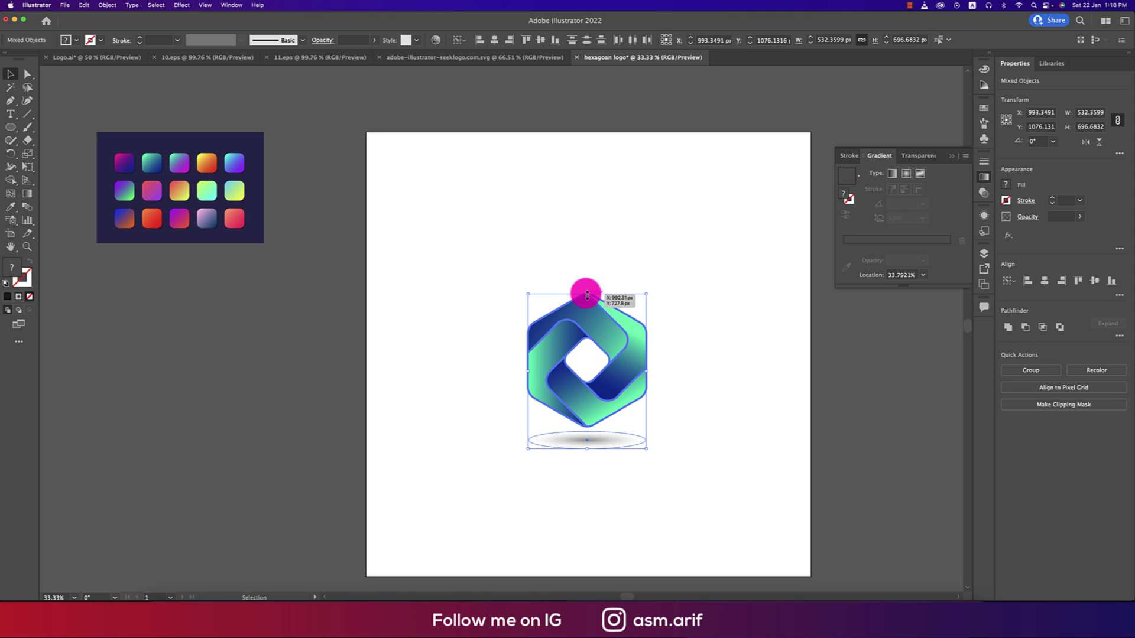
{"action": "left_click", "coordinate": [587, 295]}
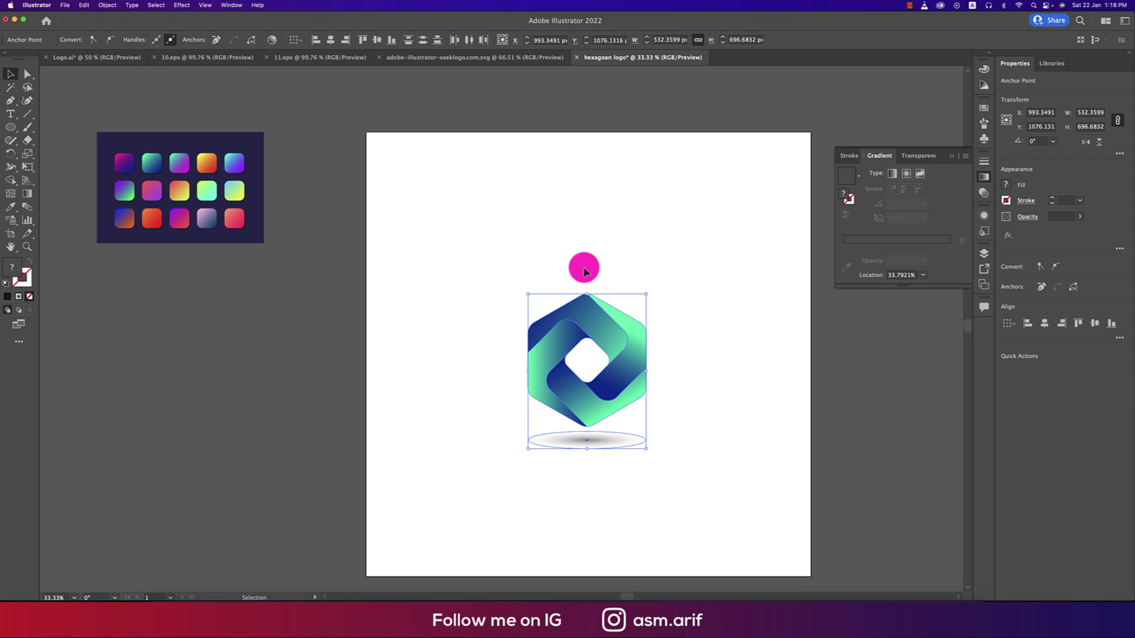
Scale the logo and its shadow up together proportionally.
{"action": "left_click", "coordinate": [672, 312]}
{"action": "left_click_drag", "start_coordinate": [511, 268], "coordinate": [724, 505]}
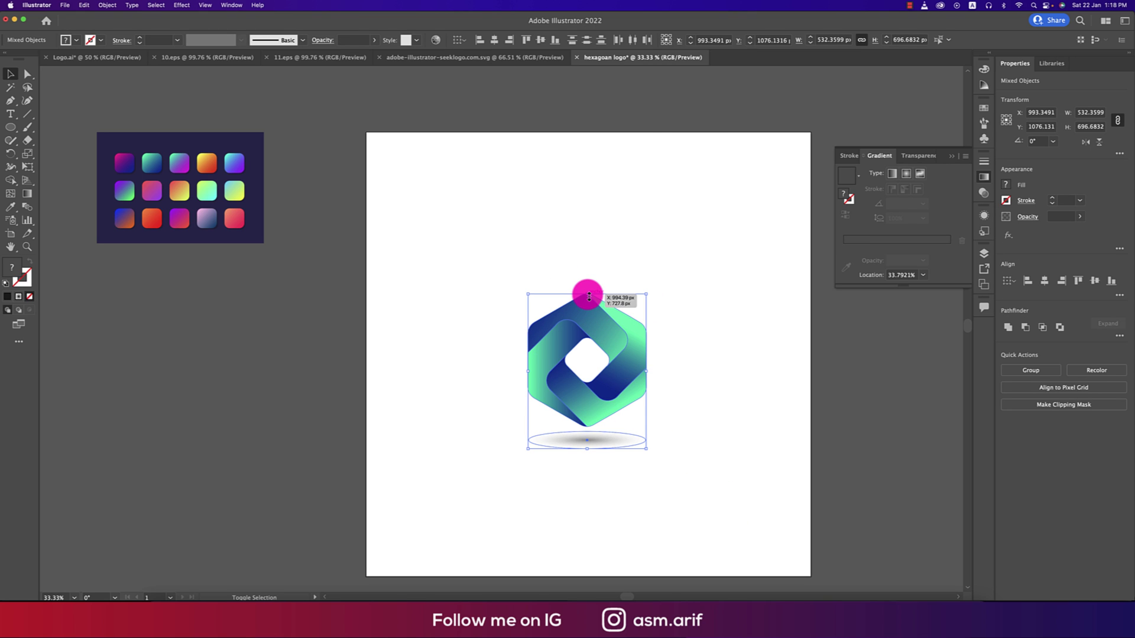
{"action": "left_click_drag", "start_coordinate": [589, 296], "coordinate": [586, 246]}
{"action": "left_click", "coordinate": [738, 385]}
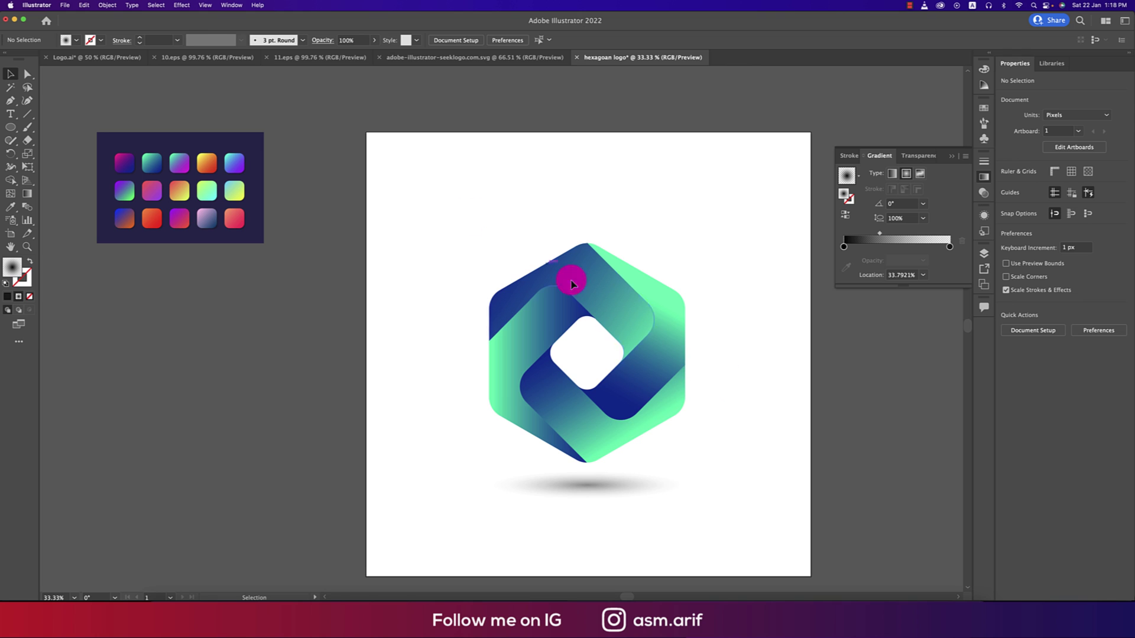
Copy the LOGO DESIGN TUTORIAL text group from Logo.ai into the hexagon logo document.
{"action": "left_click", "coordinate": [441, 57]}
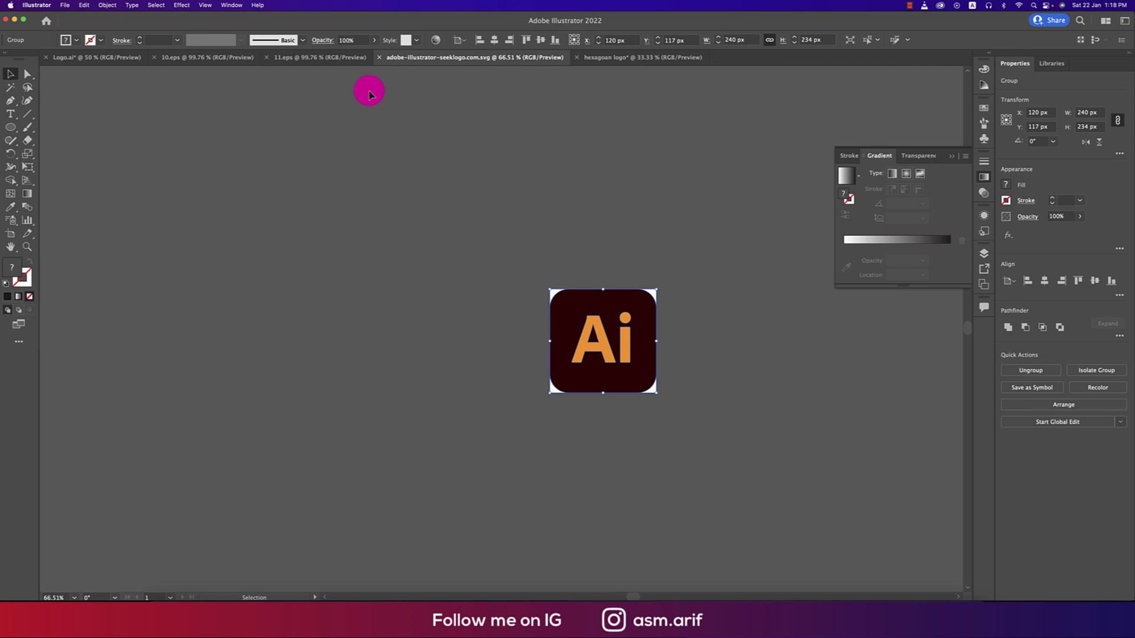
{"action": "left_click", "coordinate": [339, 56]}
{"action": "left_click", "coordinate": [217, 57]}
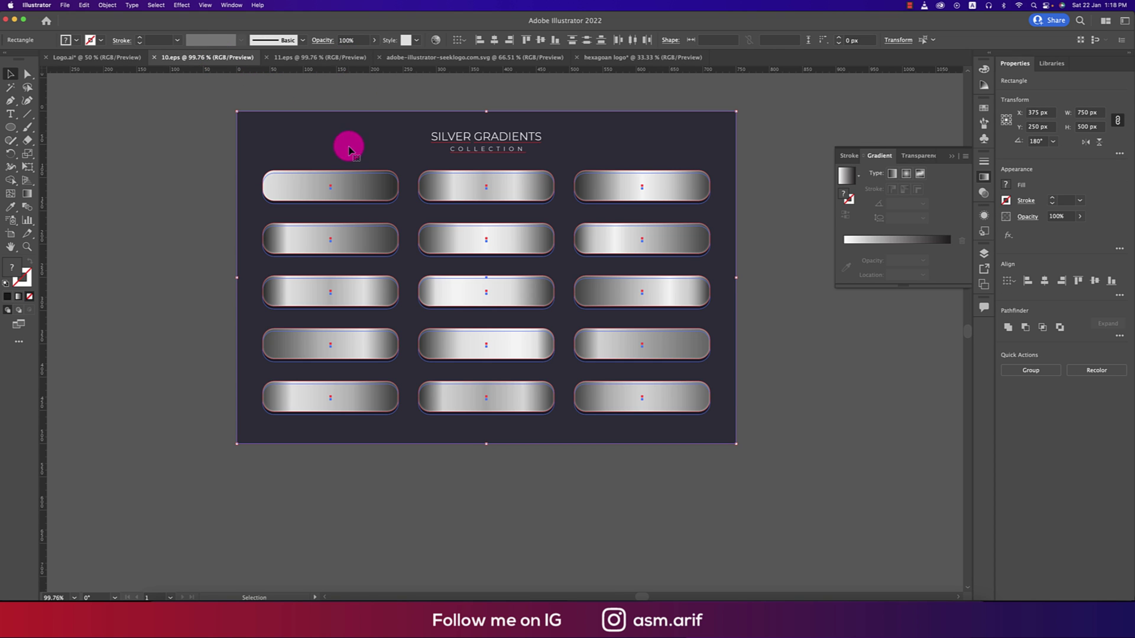
{"action": "left_click", "coordinate": [121, 57]}
{"action": "left_click", "coordinate": [281, 139]}
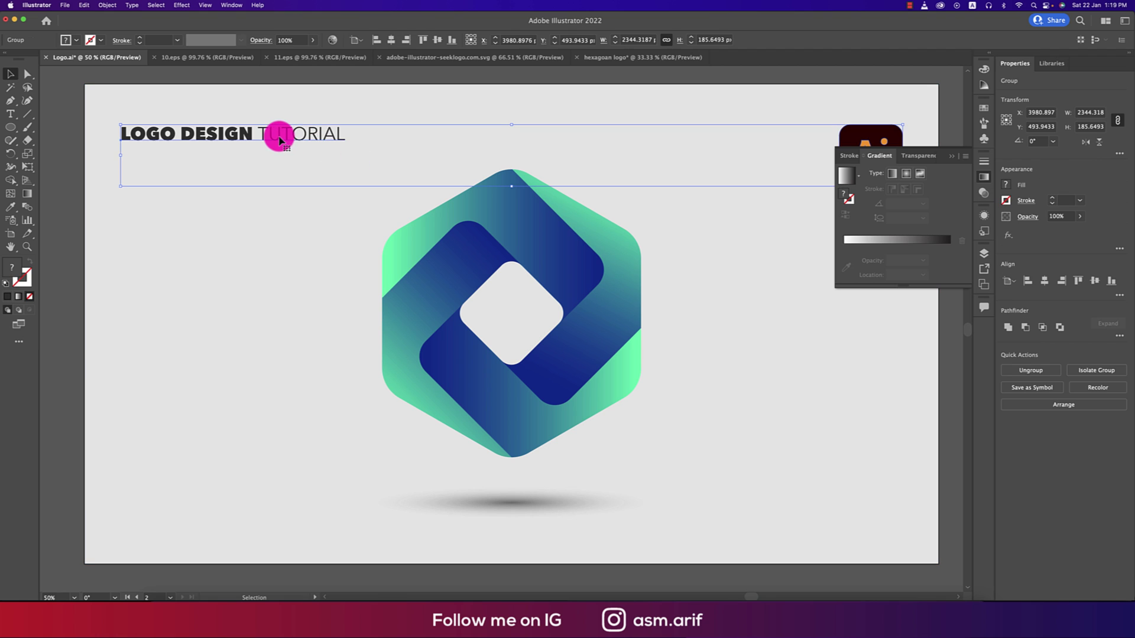
{"action": "left_click_drag", "start_coordinate": [278, 139], "coordinate": [492, 549]}
Move the Ai icon to the artboard's top-right inside the group, then centre the group horizontally.
{"action": "double_click", "coordinate": [893, 561]}
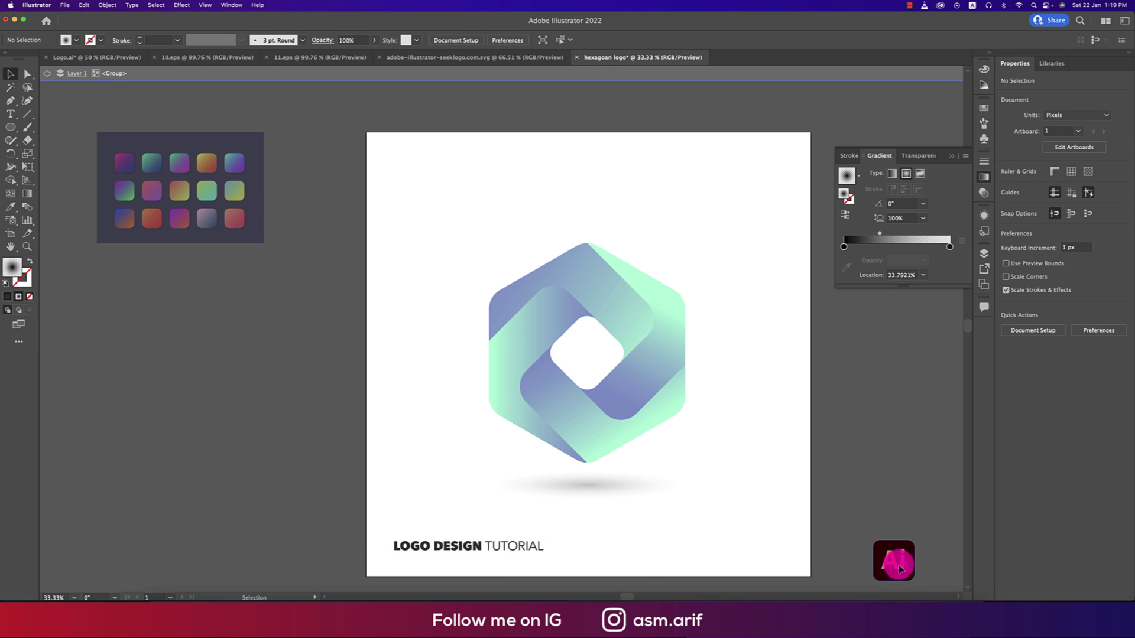
{"action": "left_click_drag", "start_coordinate": [893, 561], "coordinate": [771, 191]}
{"action": "double_click", "coordinate": [839, 382]}
{"action": "left_click", "coordinate": [778, 190]}
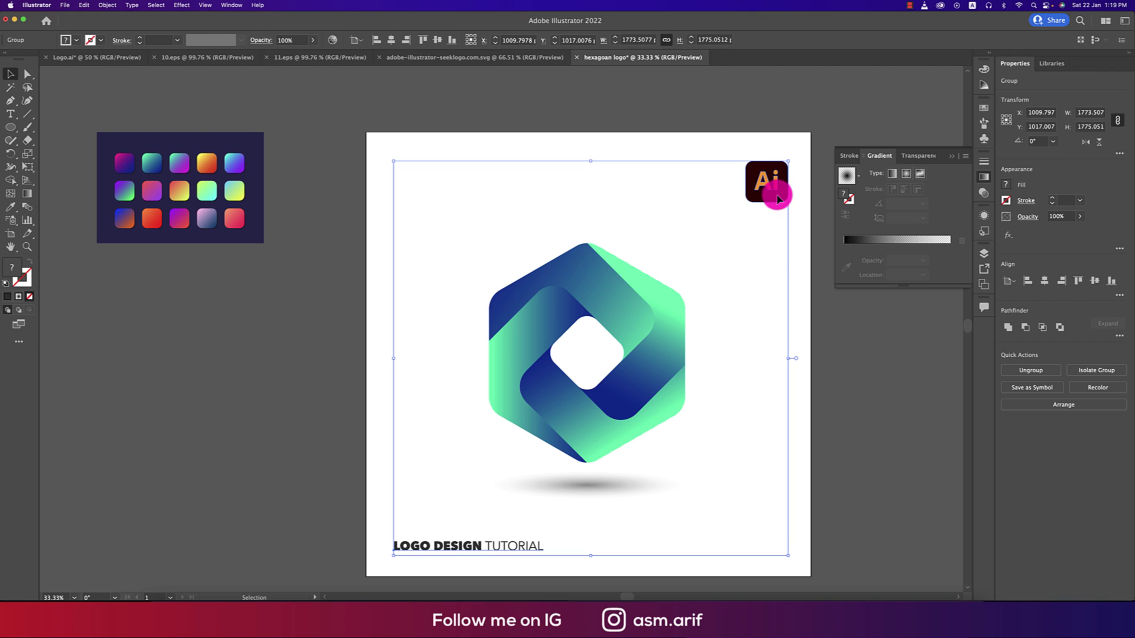
{"action": "left_click", "coordinate": [393, 40]}
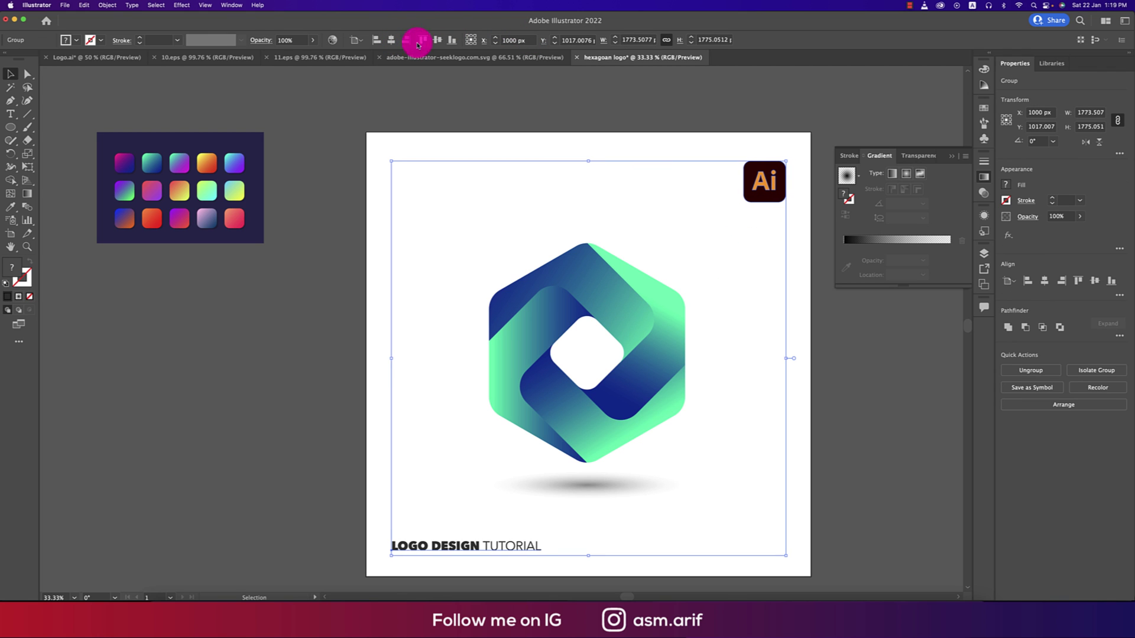
Inside the group, drag the Ai icon from top-right down to just above the LOGO DESIGN TUTORIAL title.
{"action": "left_click", "coordinate": [844, 354]}
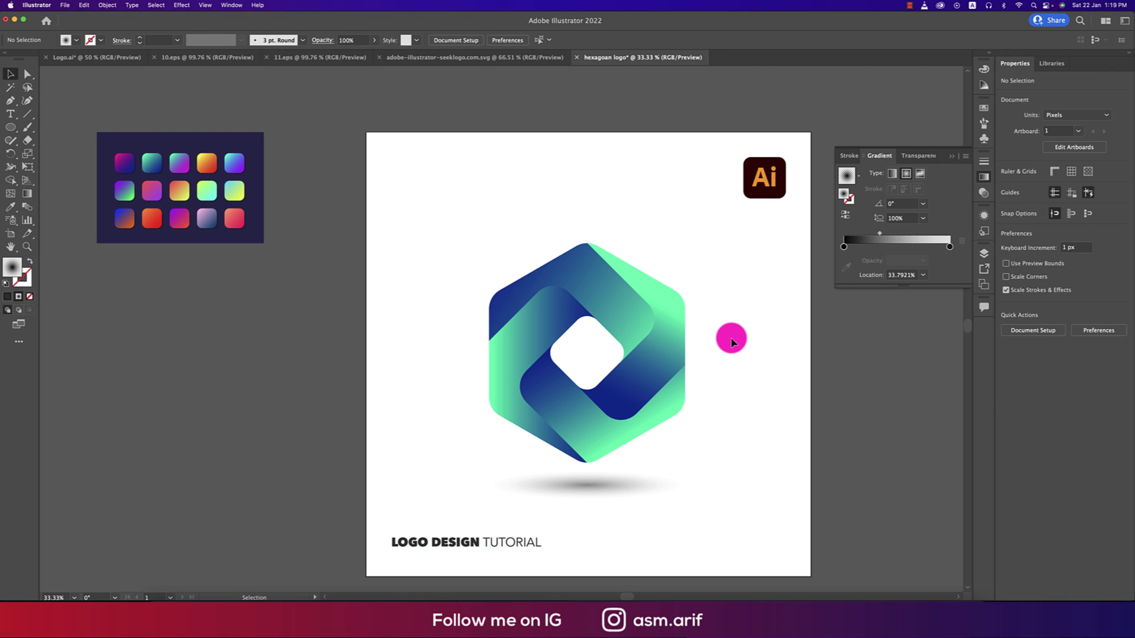
{"action": "scroll", "coordinate": [730, 337], "scroll_direction": "down", "scroll_amount": 1}
{"action": "scroll", "coordinate": [767, 337], "scroll_direction": "right", "scroll_amount": 3}
{"action": "scroll", "coordinate": [767, 337], "scroll_direction": "down", "scroll_amount": 1}
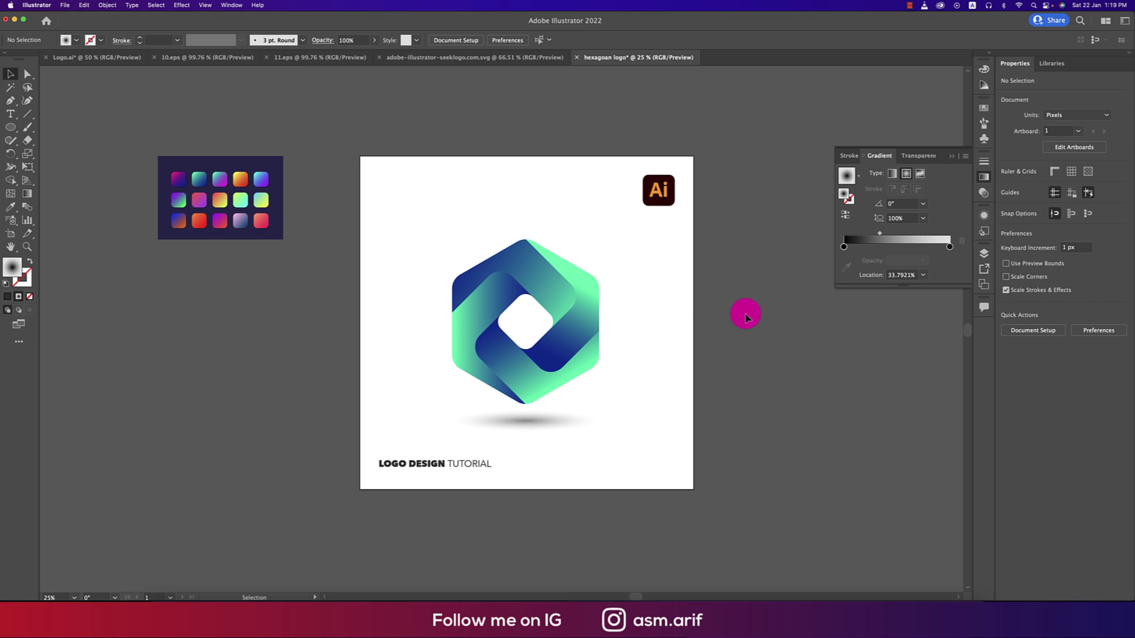
{"action": "double_click", "coordinate": [659, 188]}
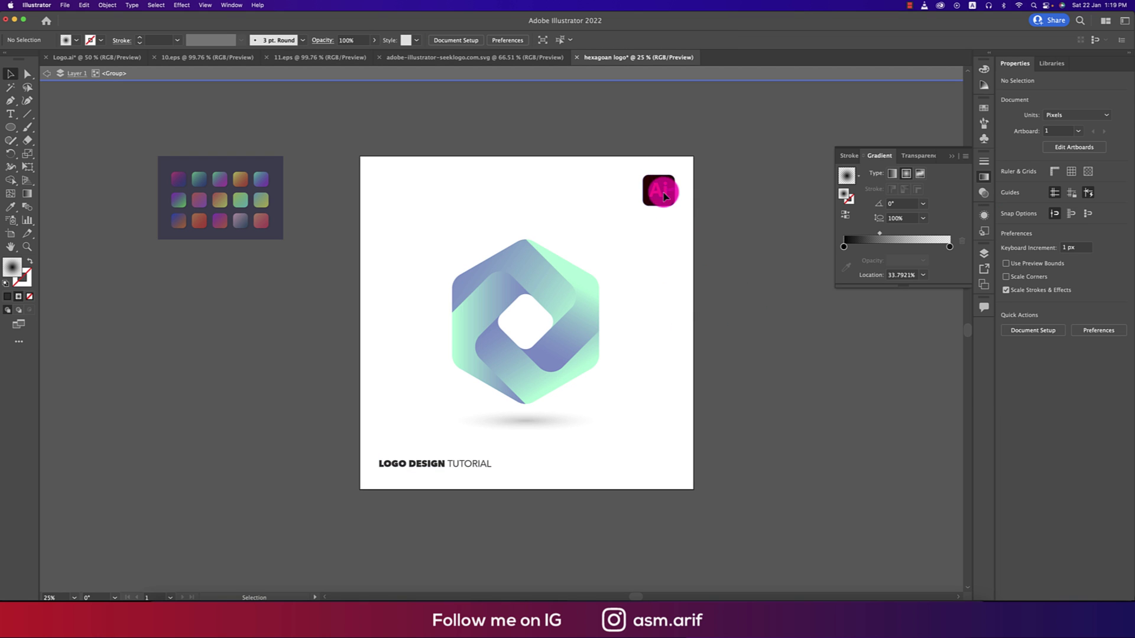
{"action": "left_click_drag", "start_coordinate": [660, 188], "coordinate": [400, 440]}
{"action": "double_click", "coordinate": [729, 448]}
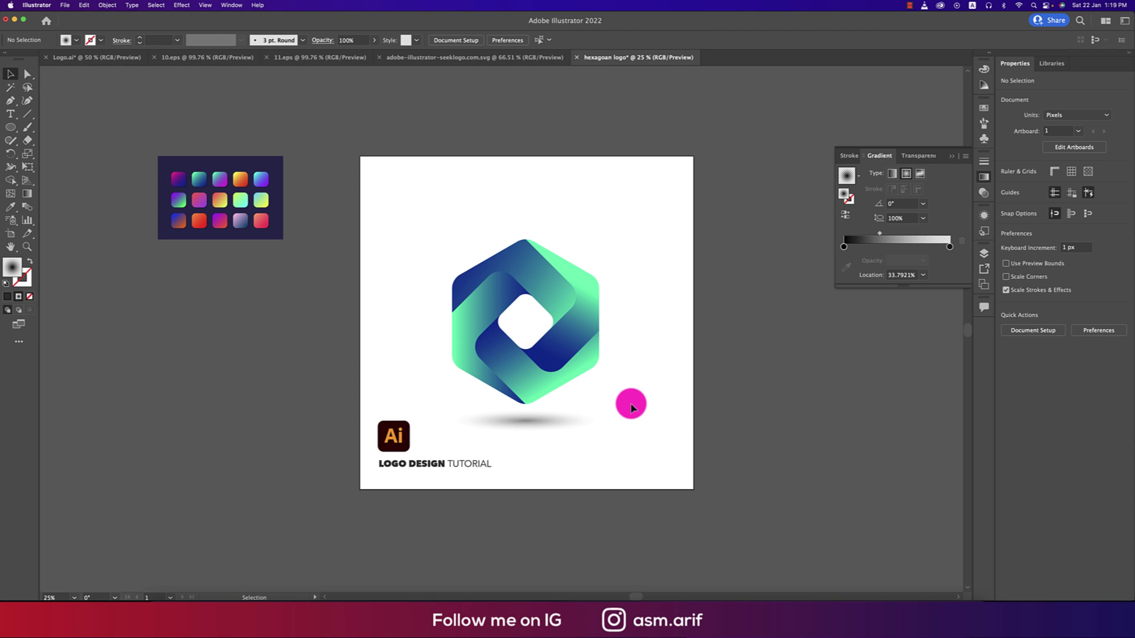